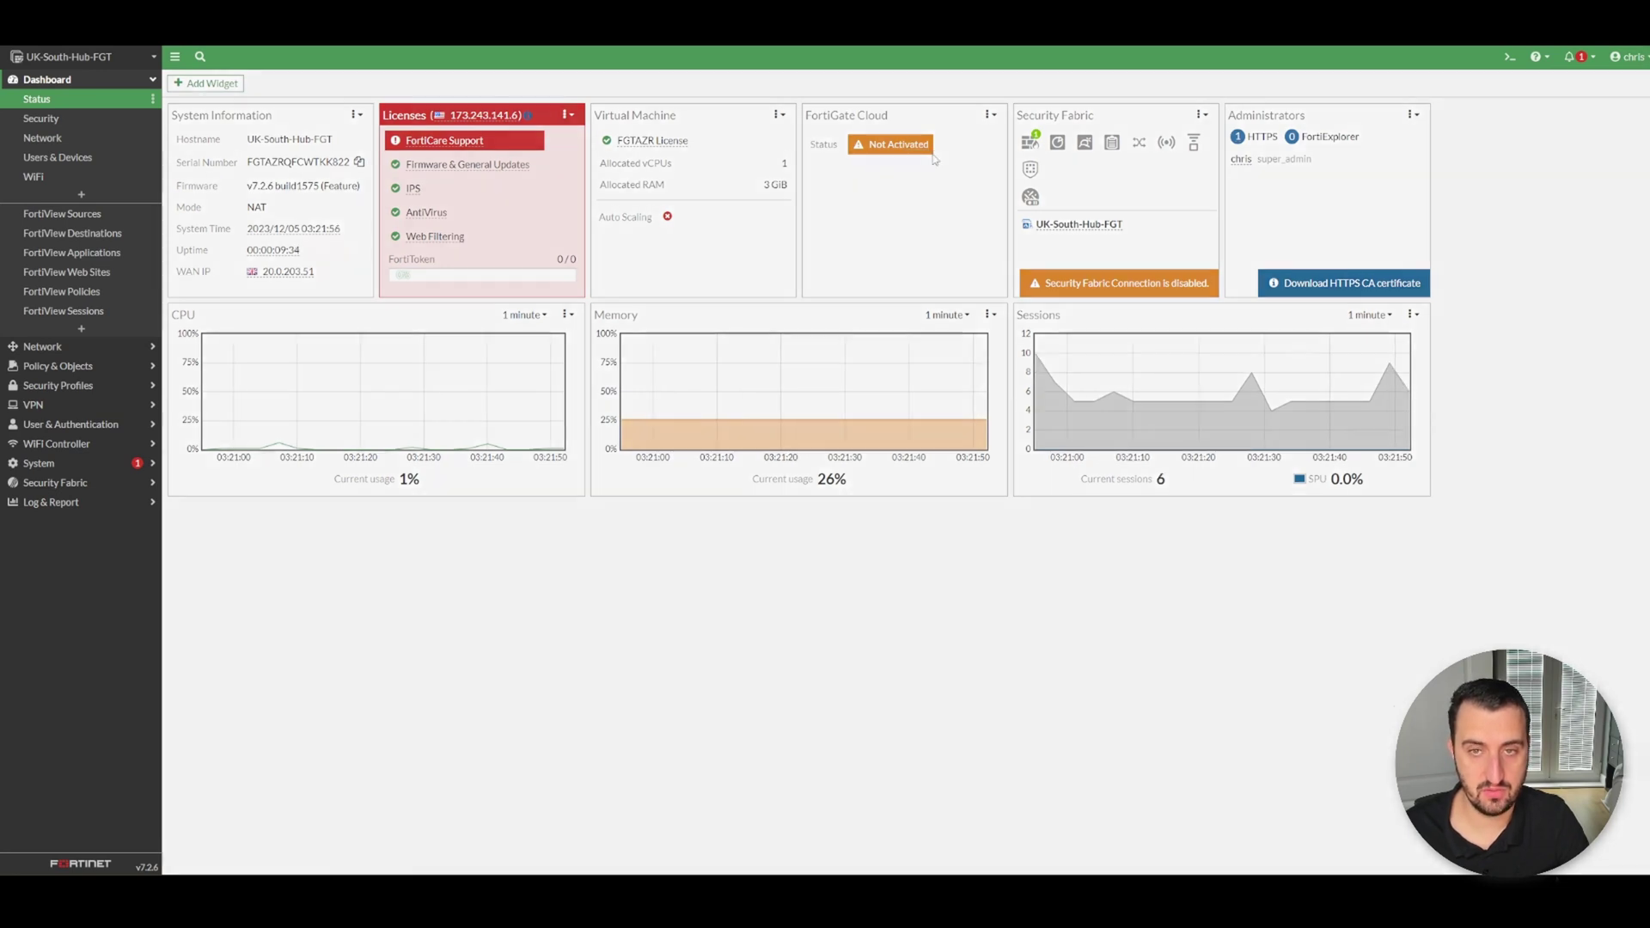
- Start the online FortiCare registration from the FortiGate Cloud status and log in to FortiCloud
left_click(928, 149)
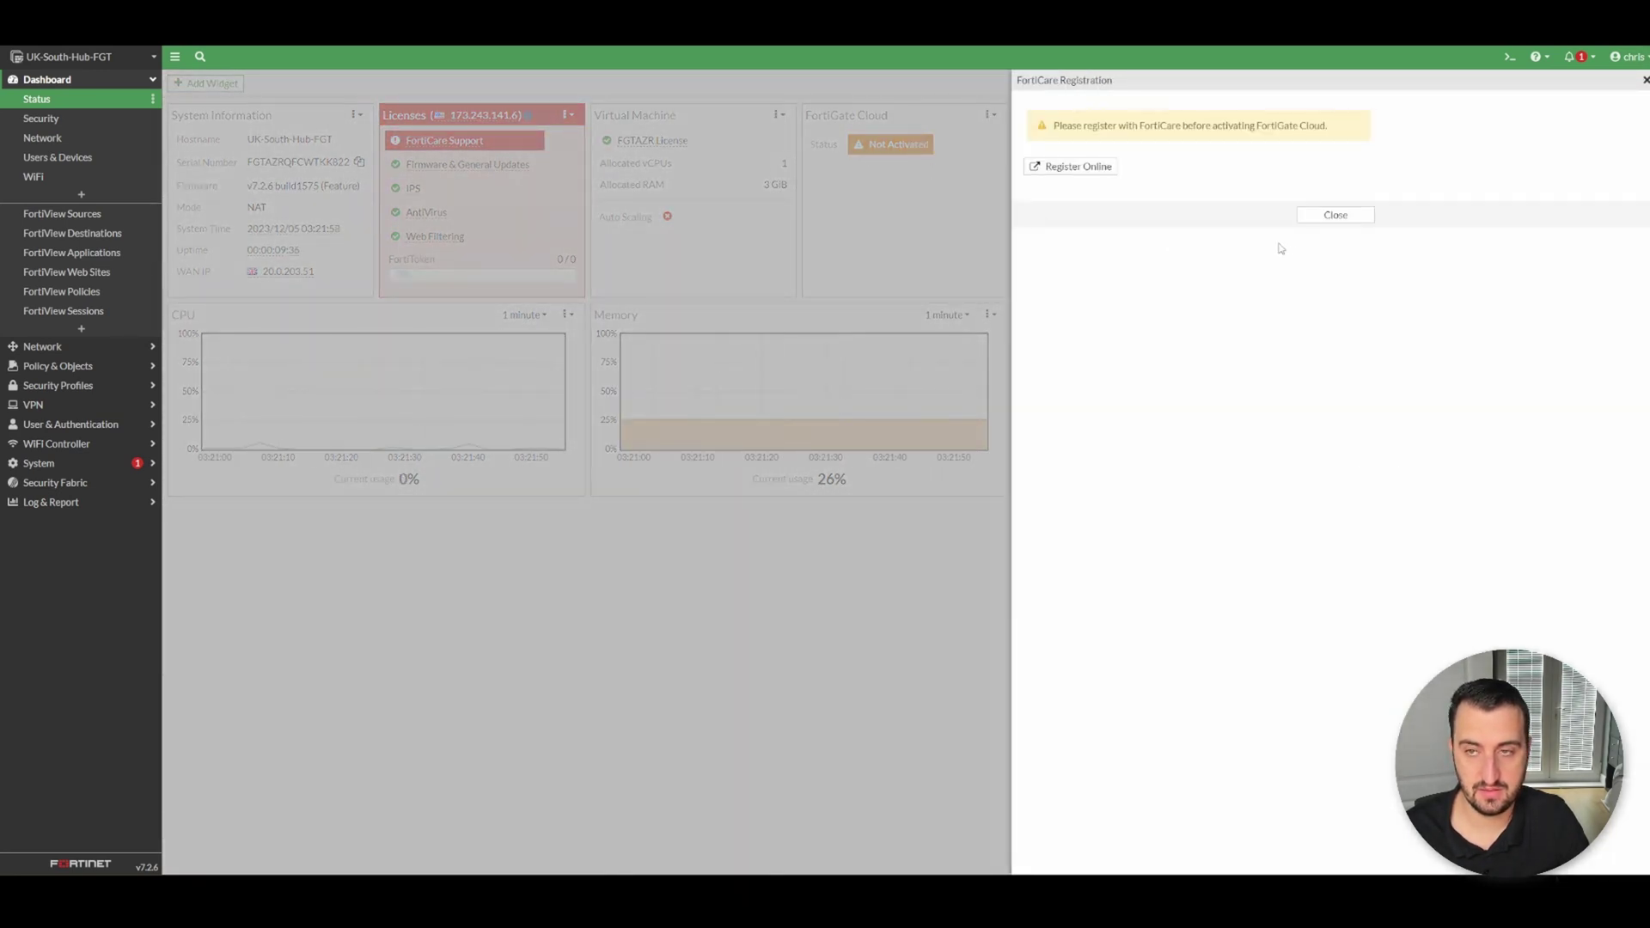
left_click(1052, 168)
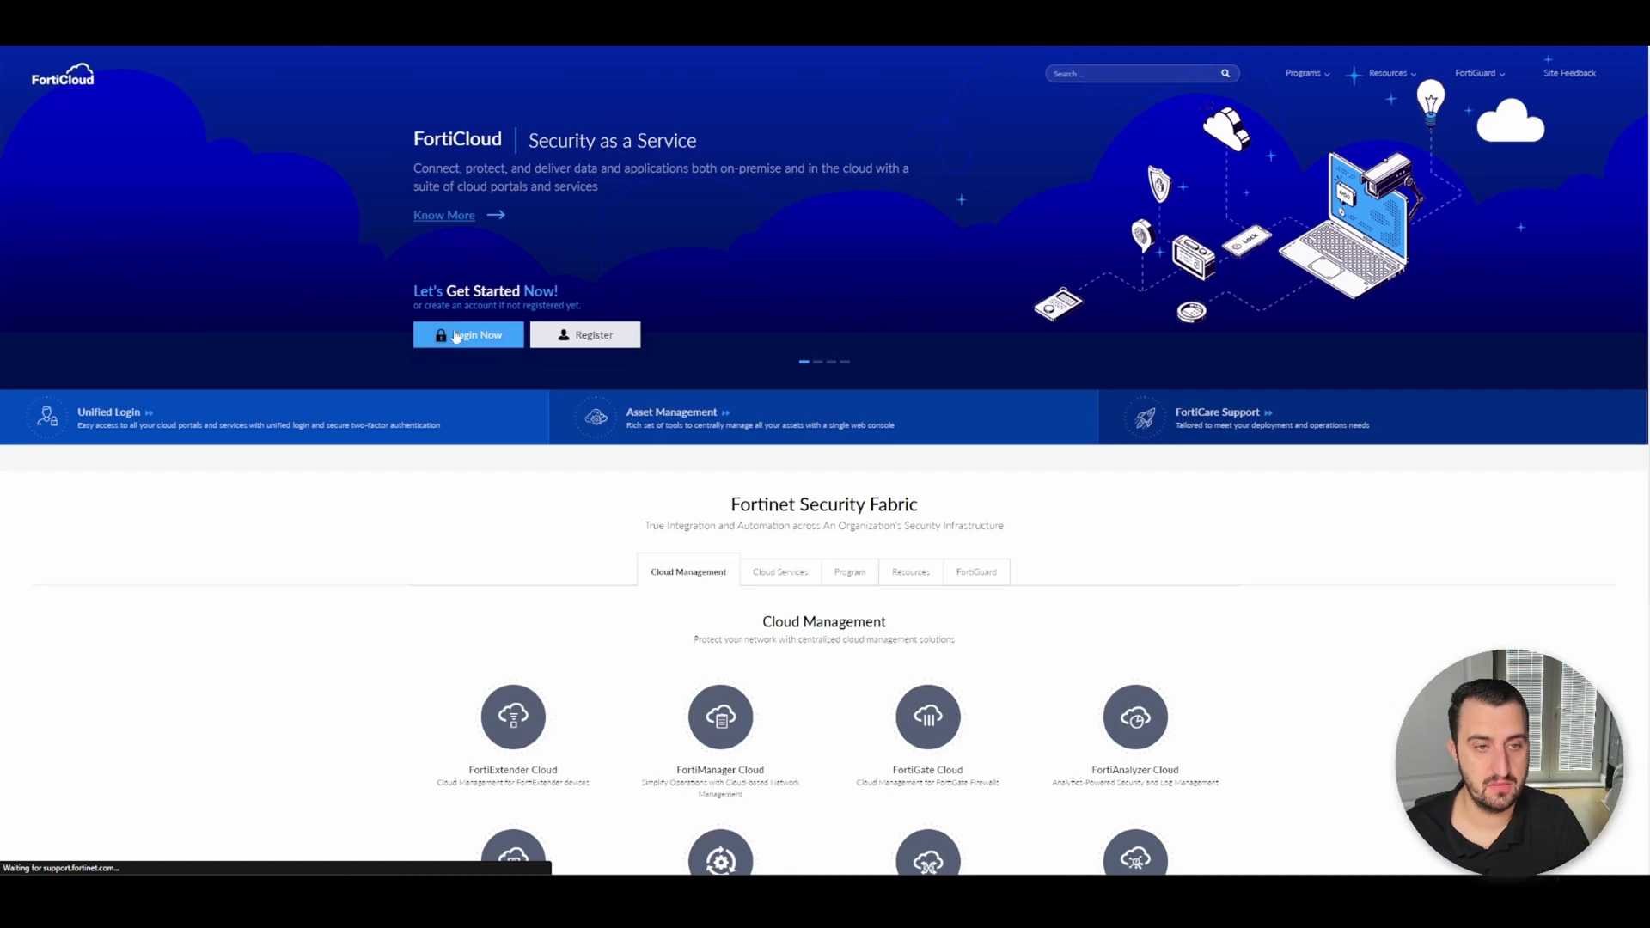
left_click(469, 343)
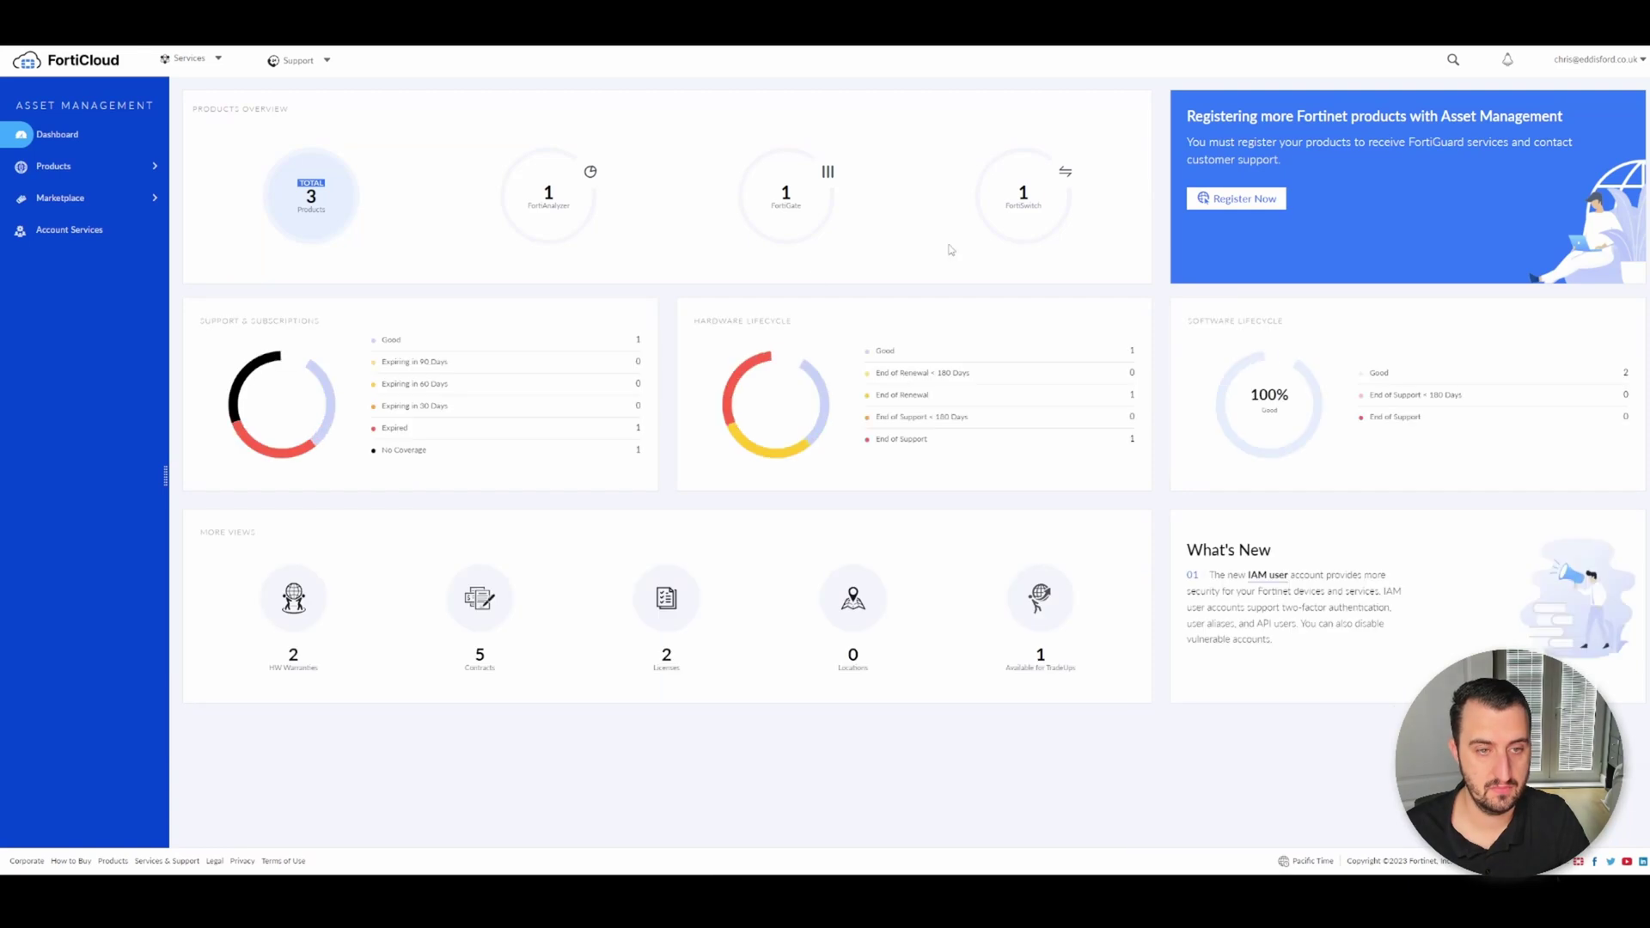
- Start registering another product from the FortiCloud product list, submitting the firewall's serial number and the end user type
left_click(60, 198)
left_click(101, 168)
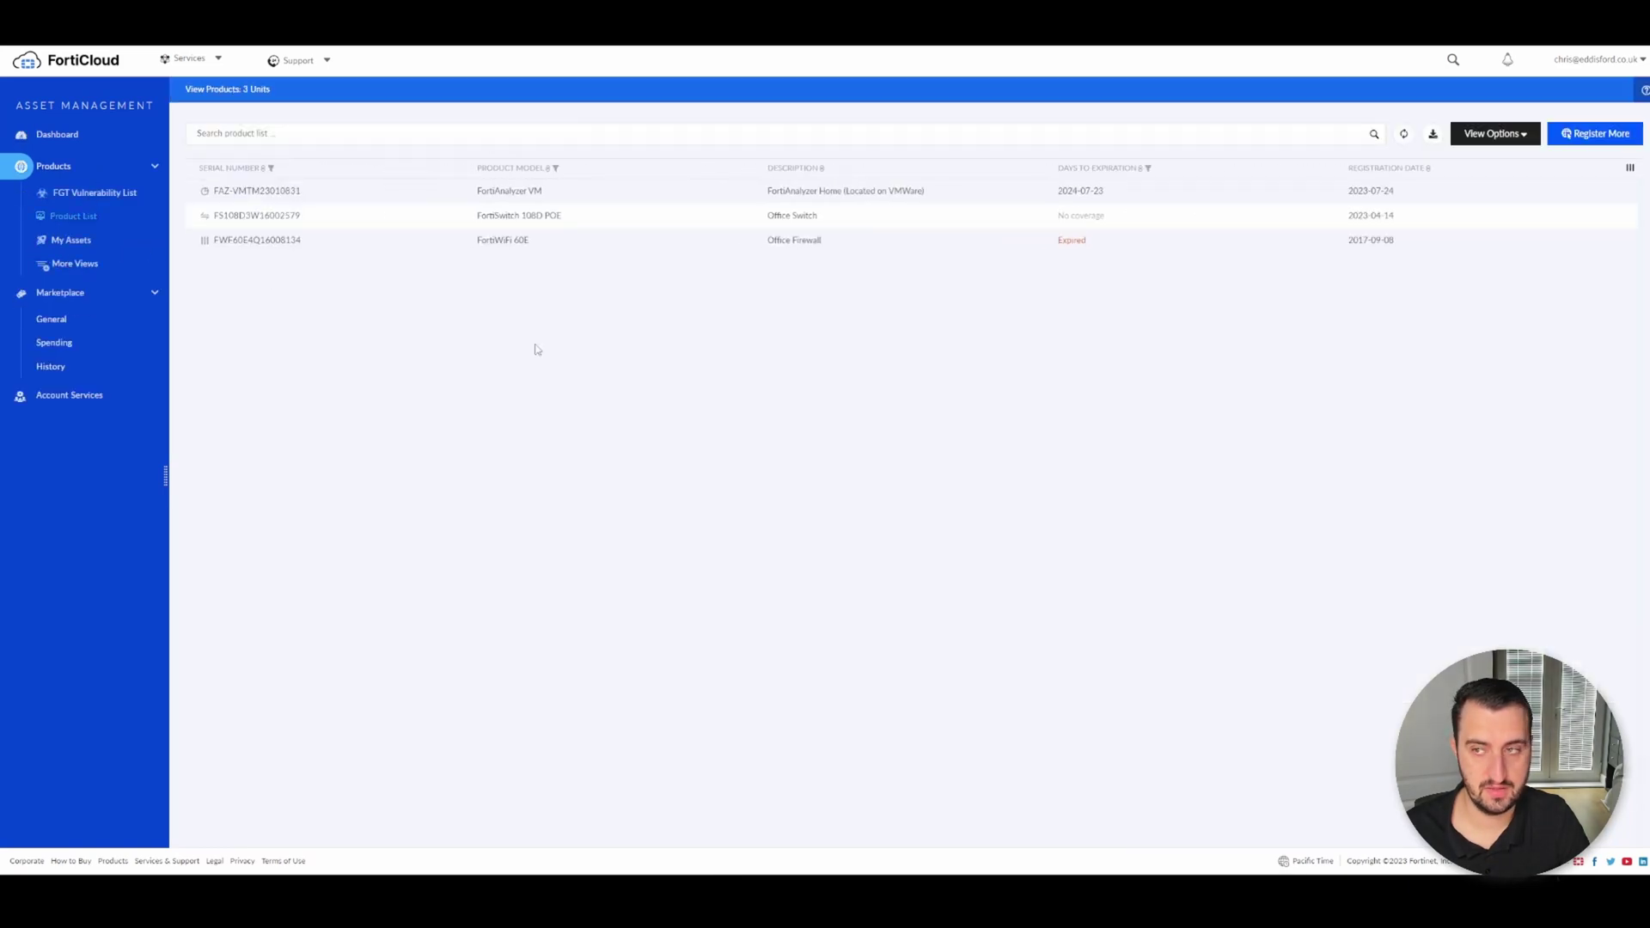
left_click(1612, 140)
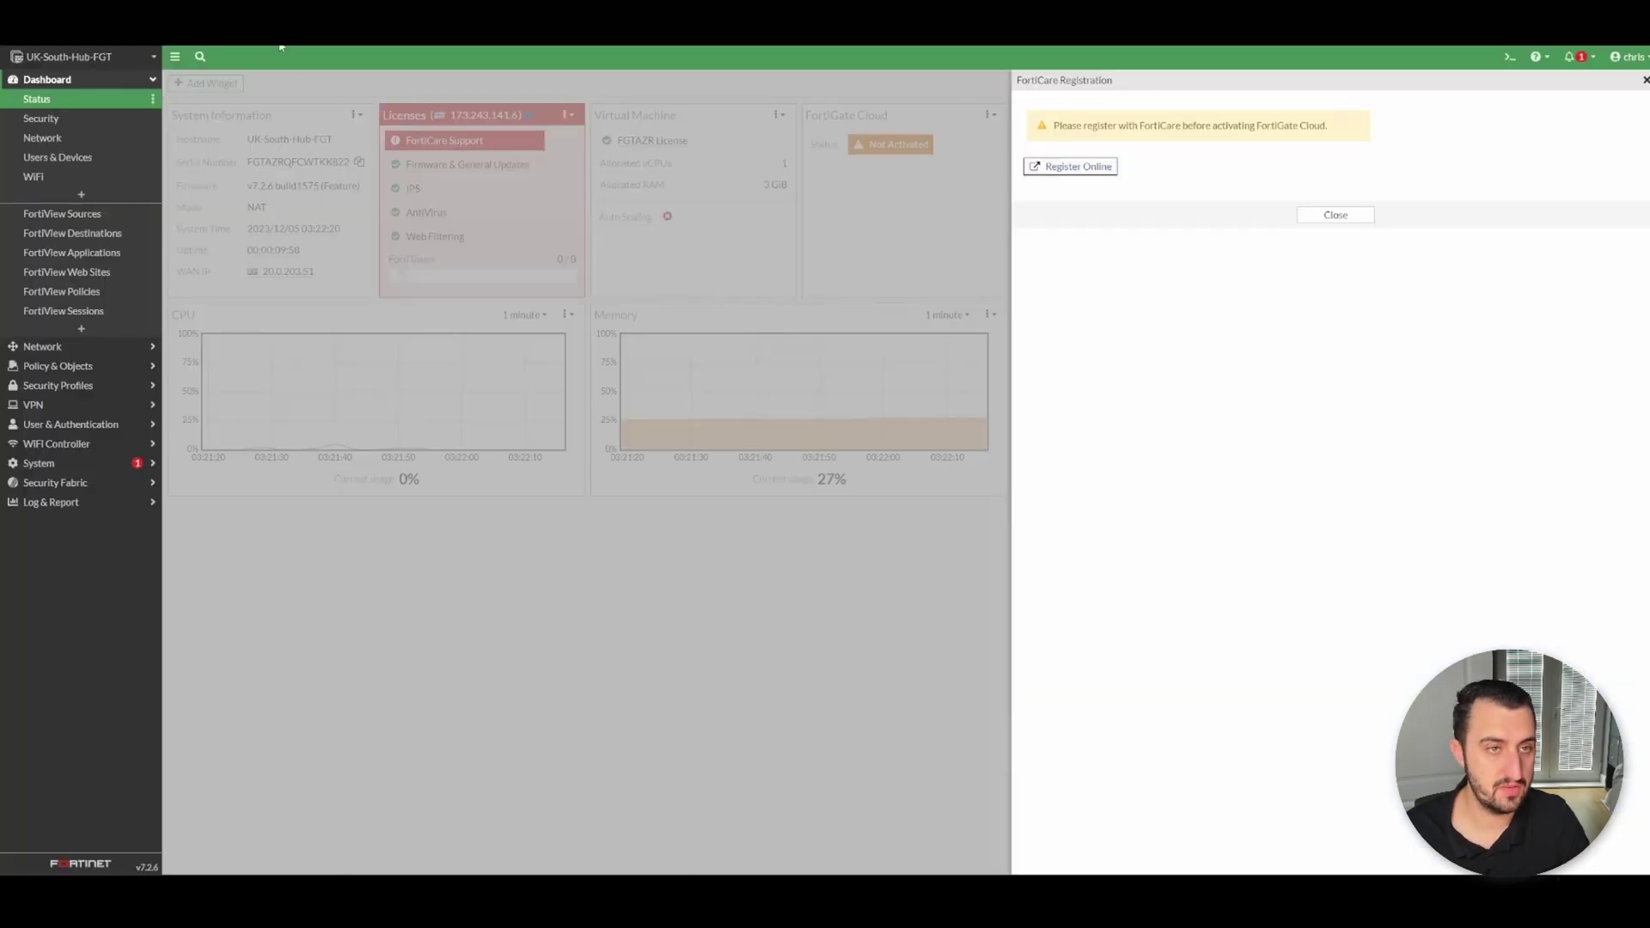
left_click(1346, 217)
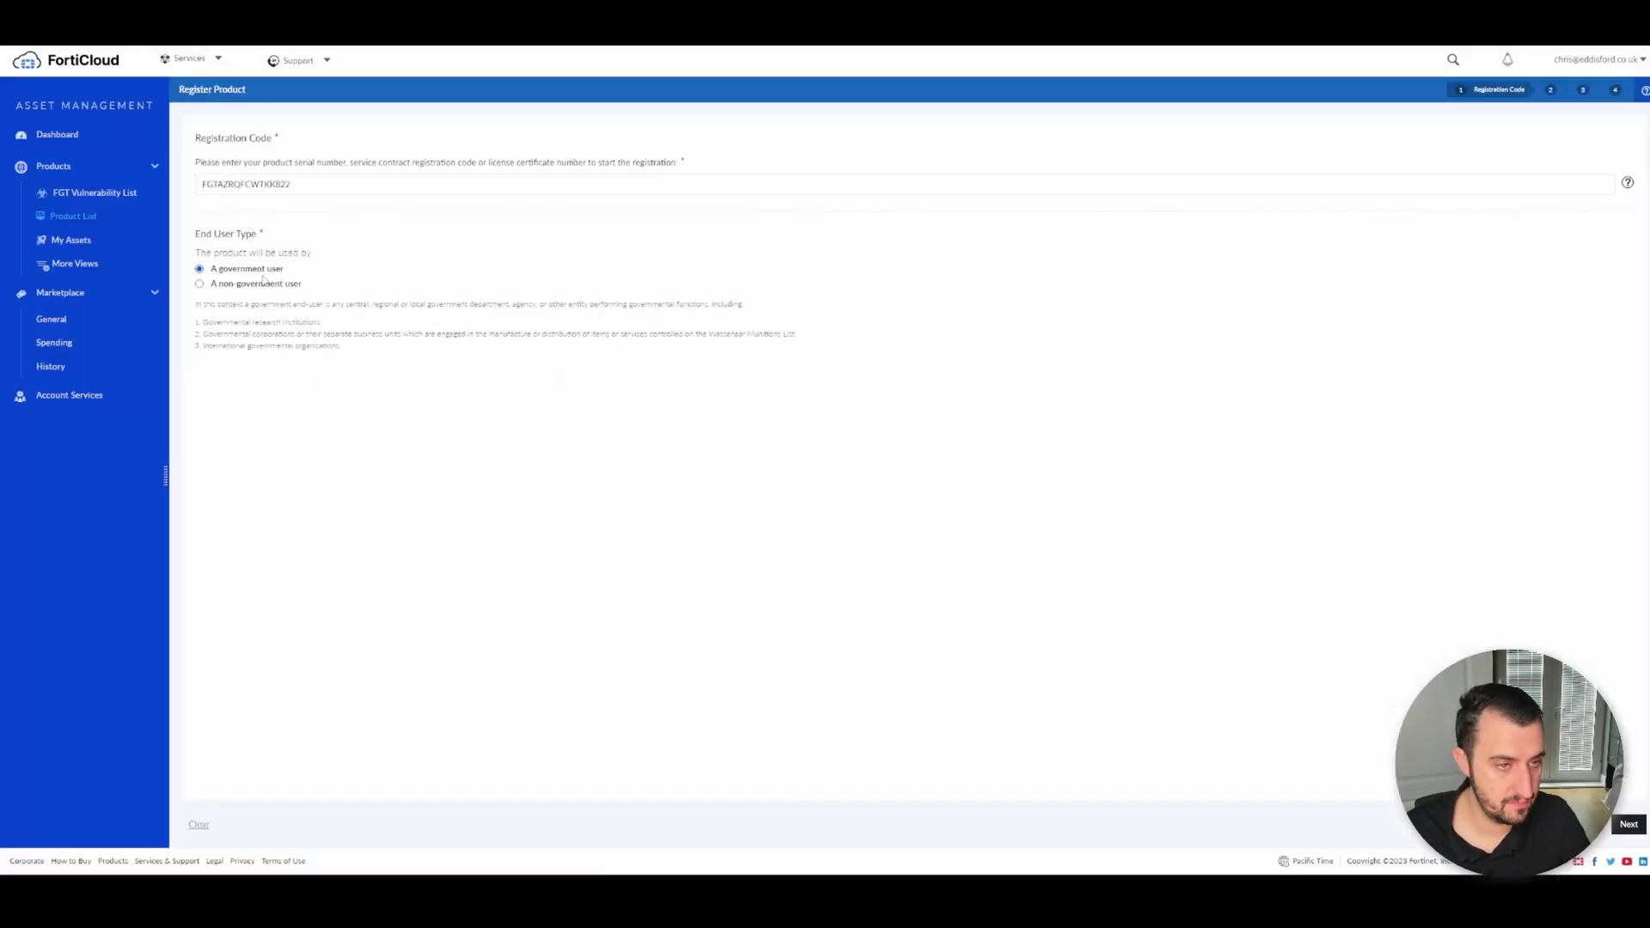
left_click(1628, 824)
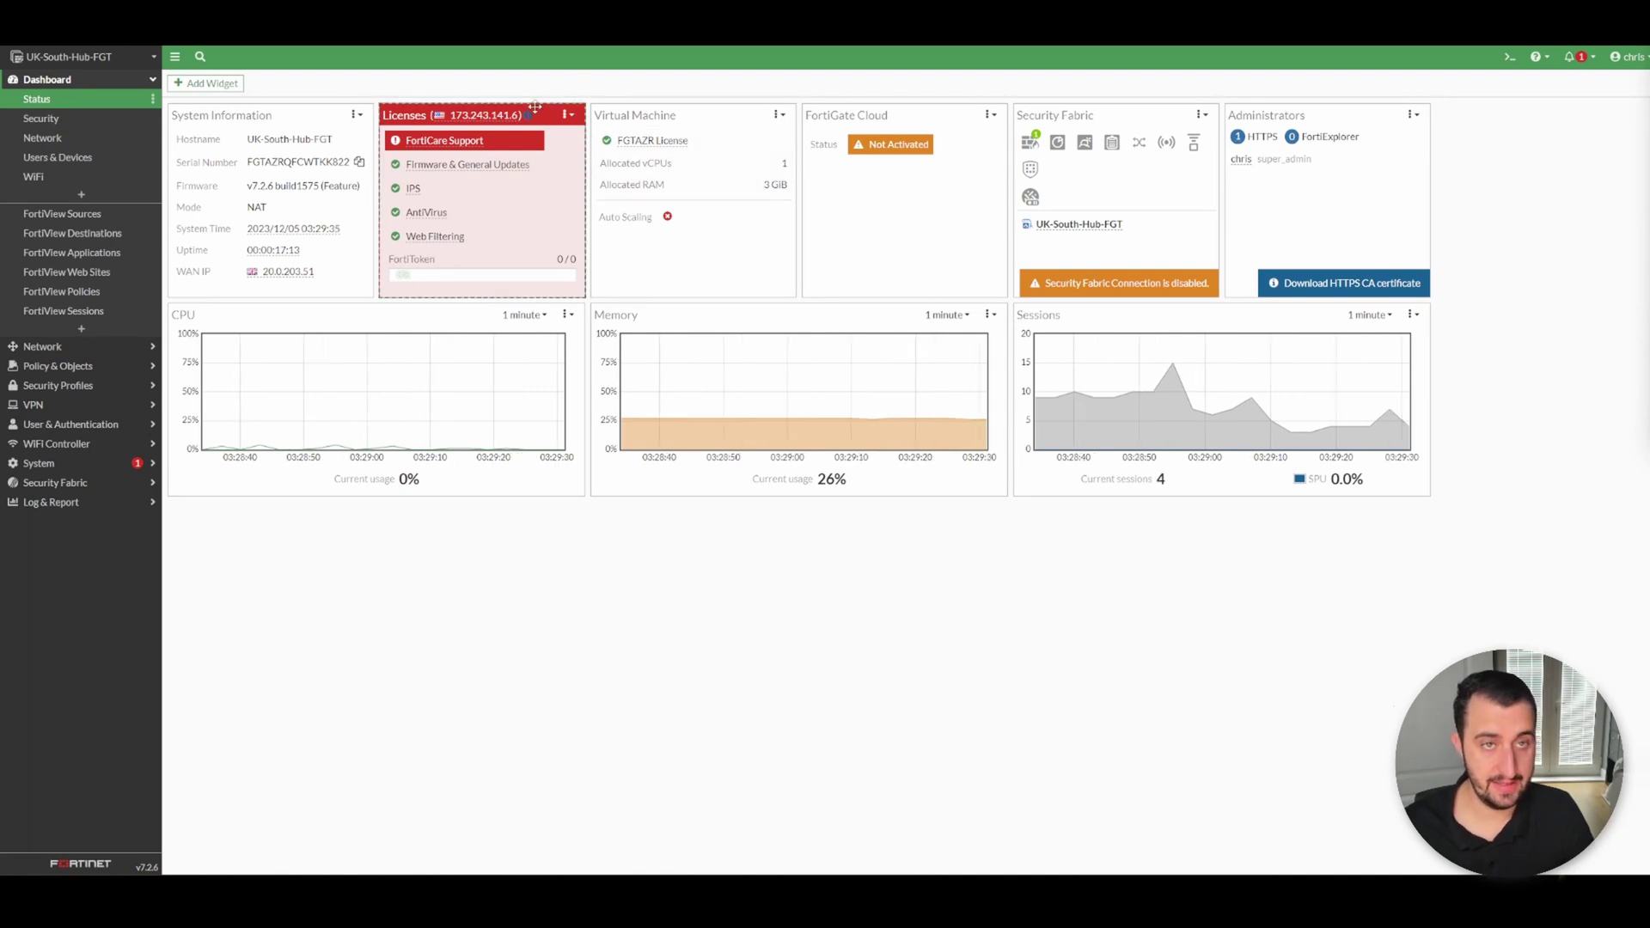
- Run "diagnose test application azd 6" in the FortiGate CLI console and copy the vmId value from the output
mouse_move(533, 140)
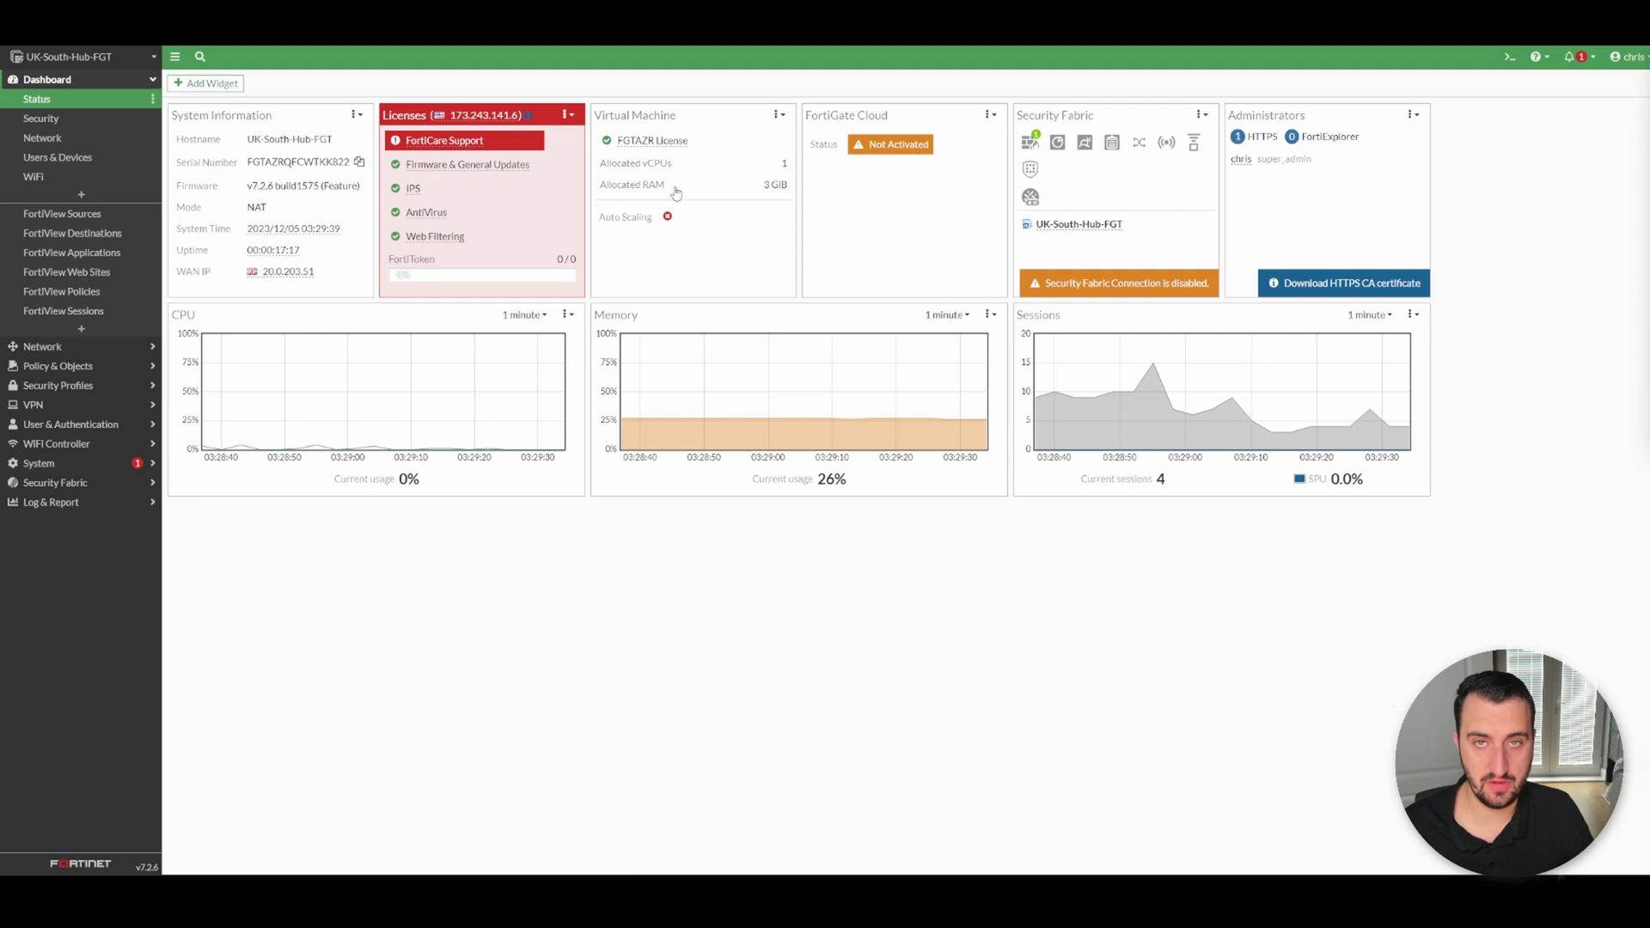
left_click(1509, 56)
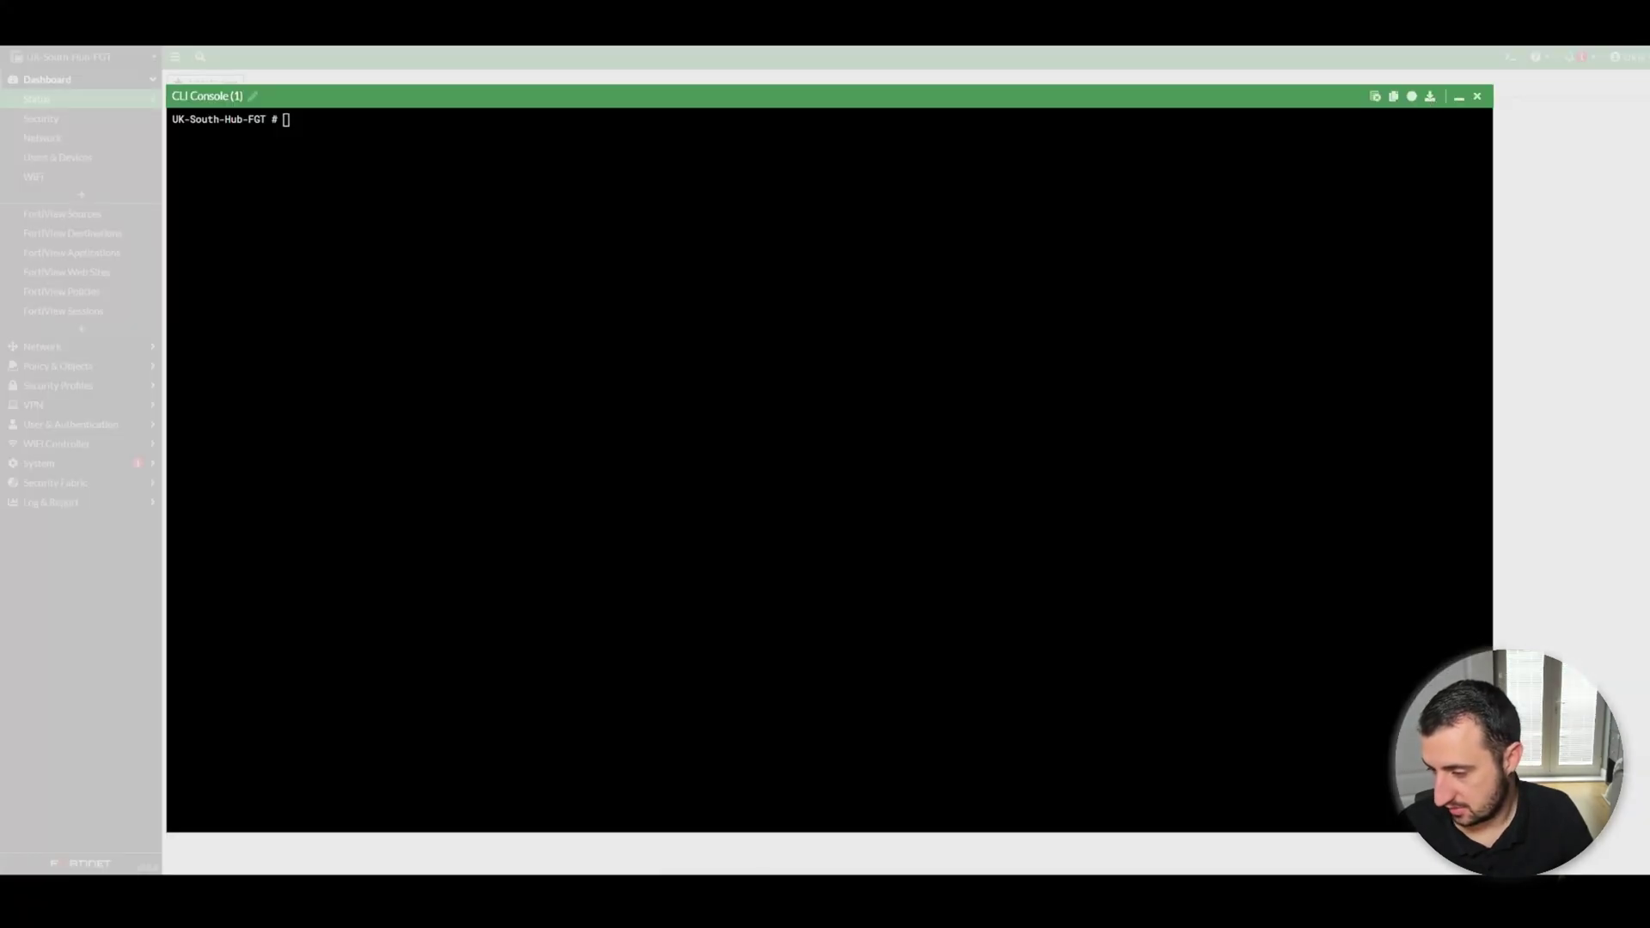
type("diagnose test application azd 6")
key("Return")
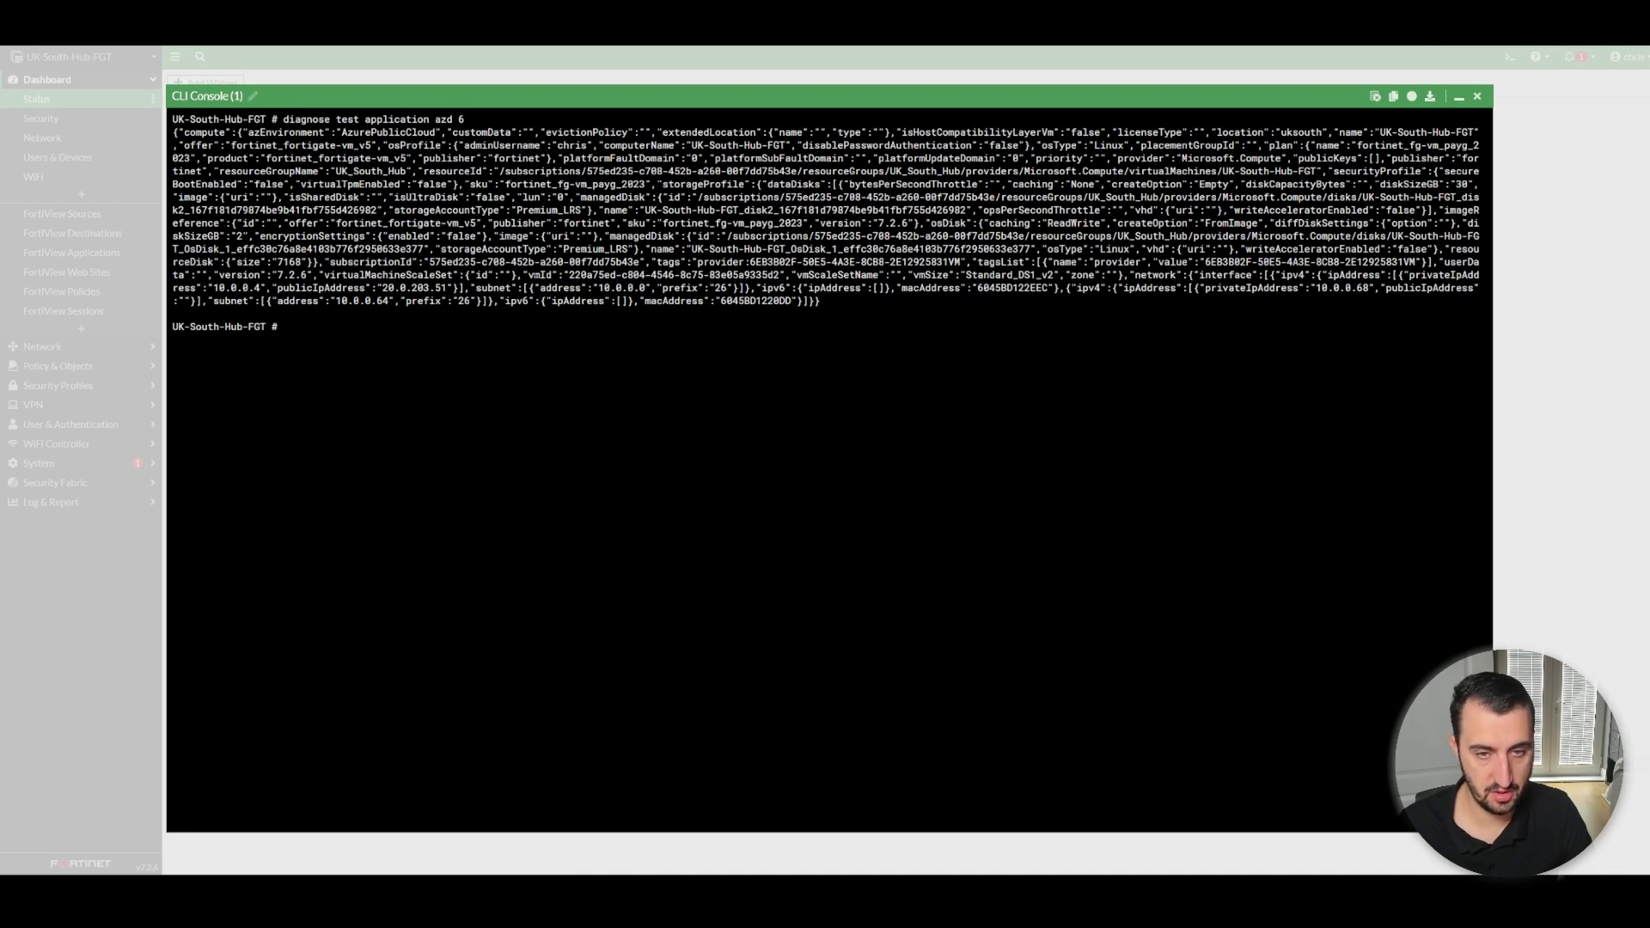
left_click_drag(527, 275, 780, 275)
key("ctrl+c")
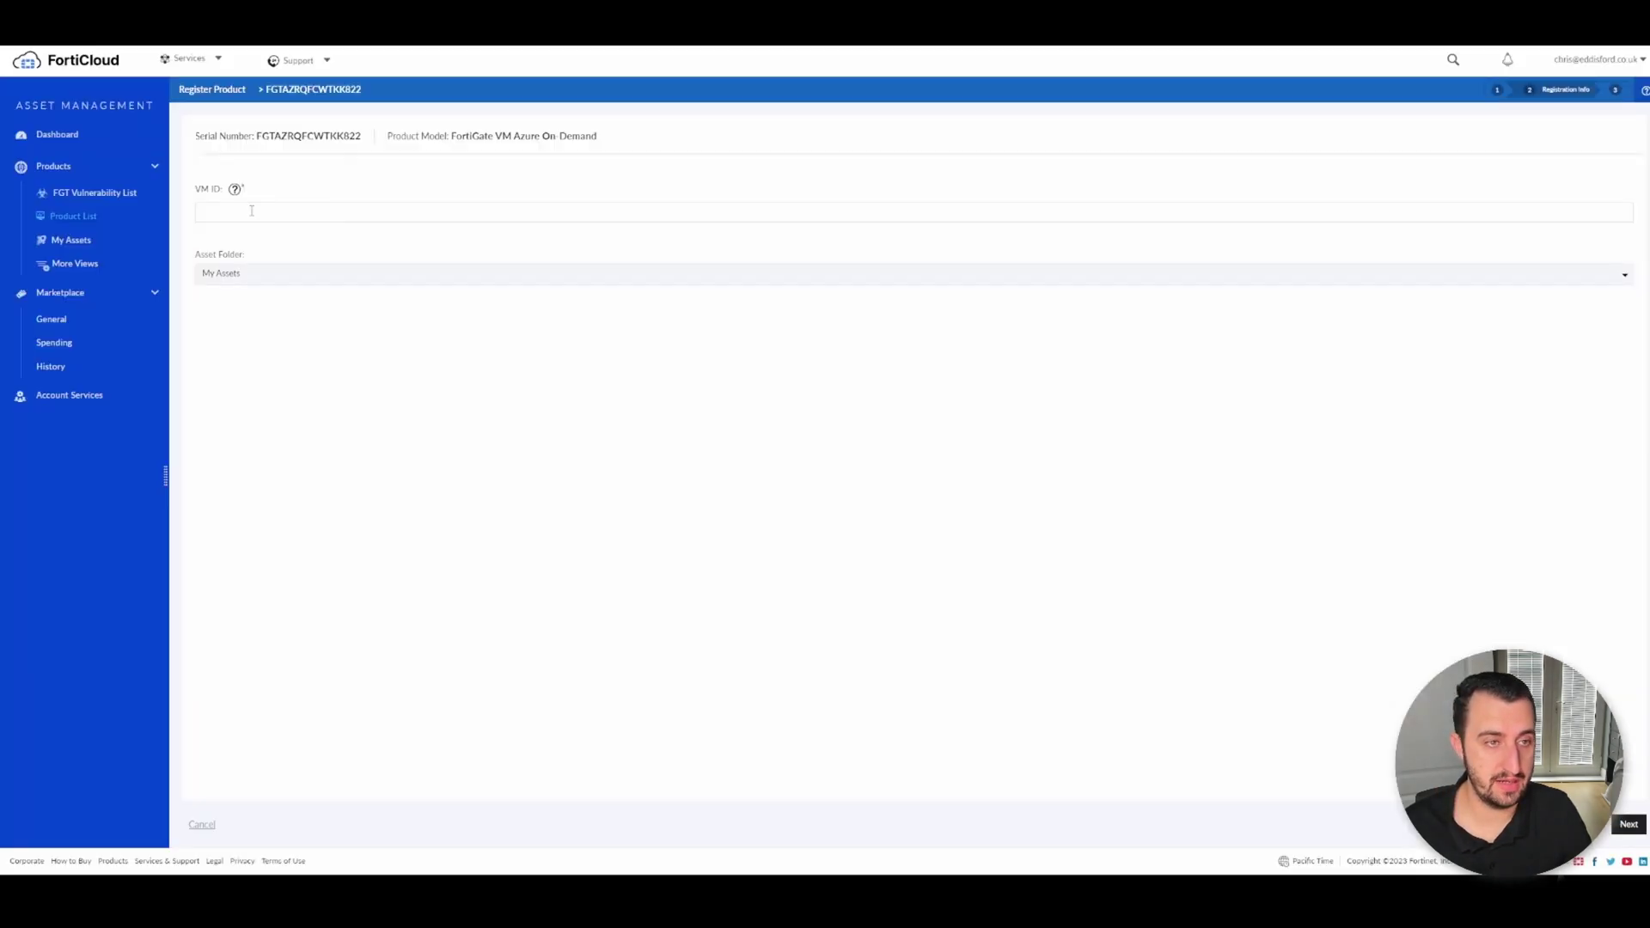
- Paste the copied VM ID into the FortiCloud product registration and complete it with the My Assets folder
left_click(252, 210)
key("ctrl+v")
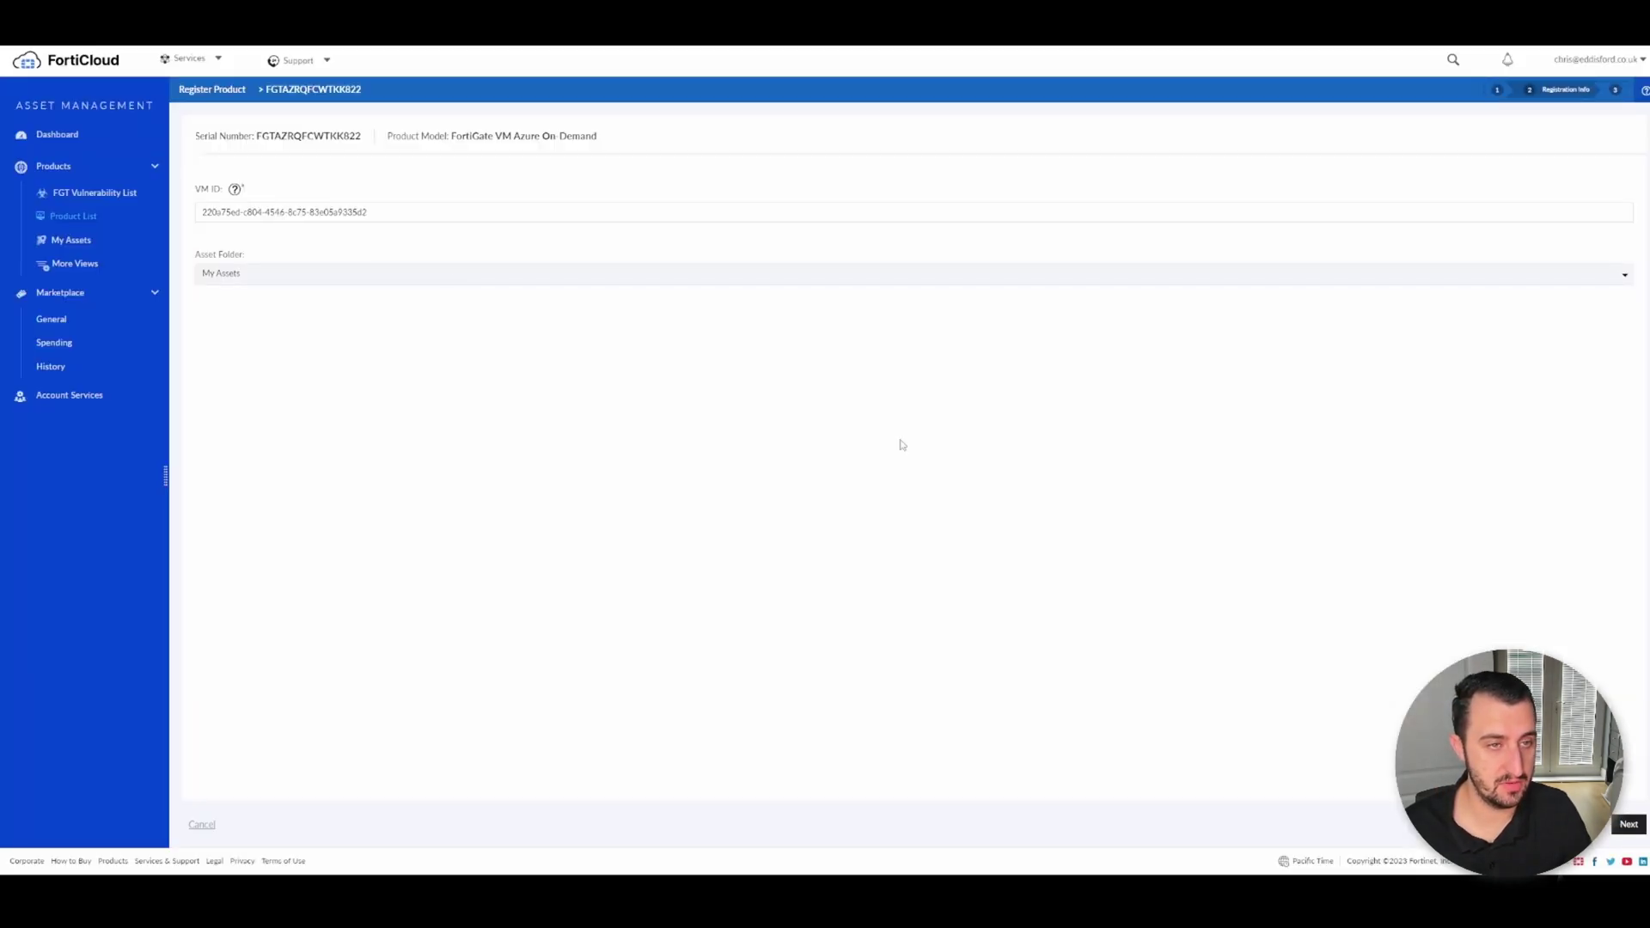
left_click(1628, 825)
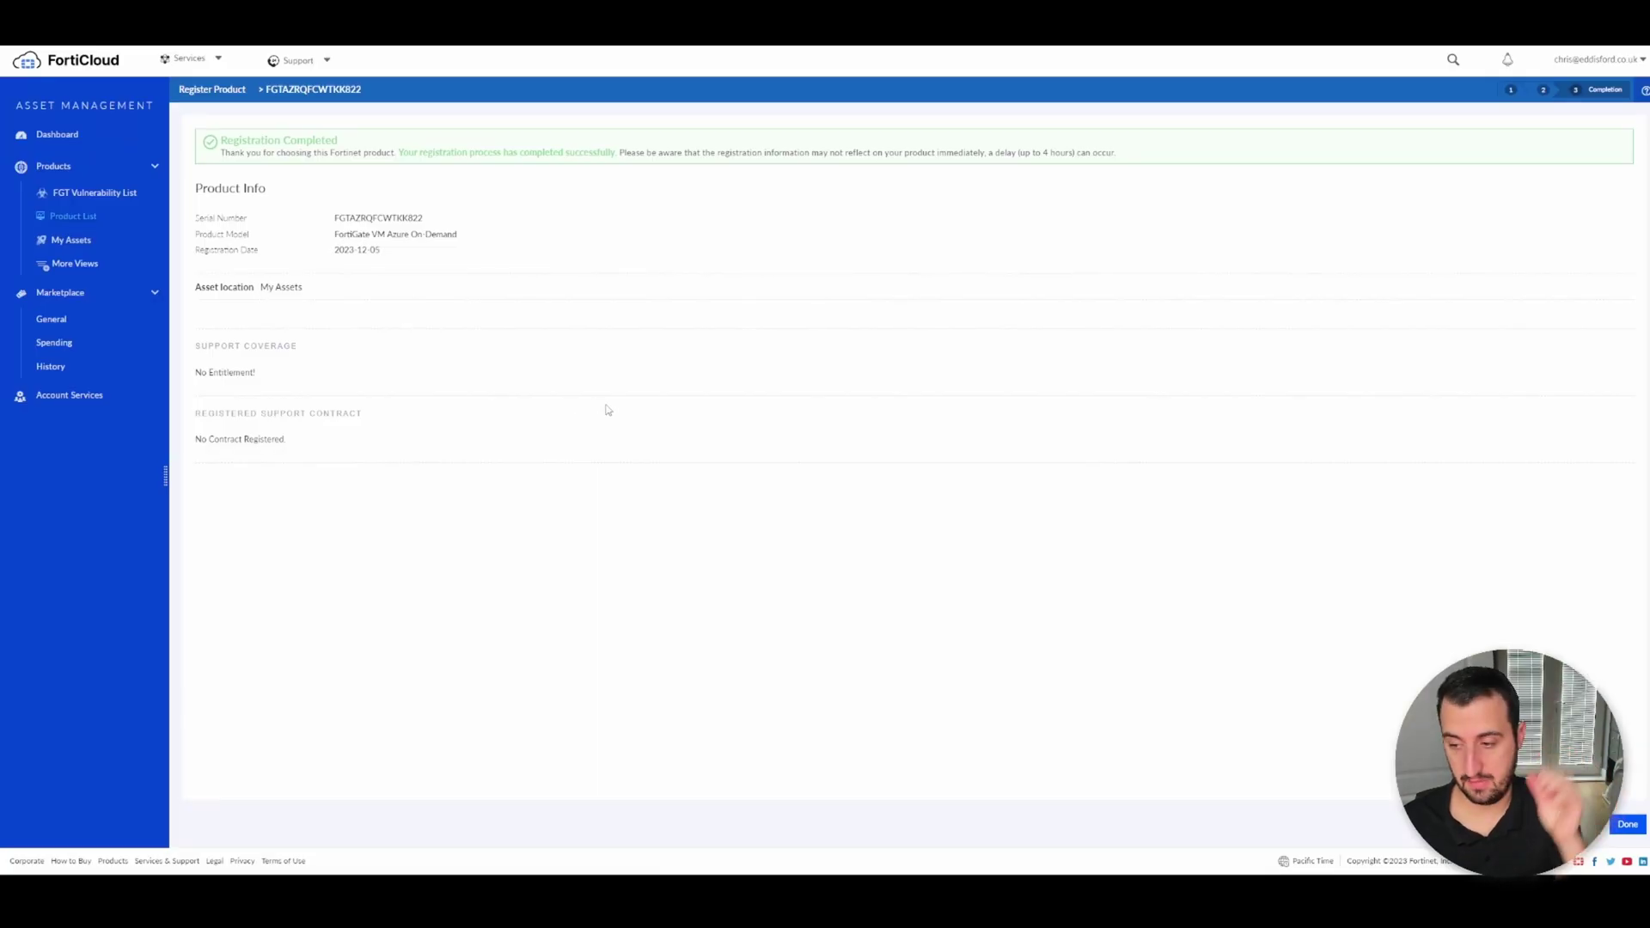
left_click(1643, 826)
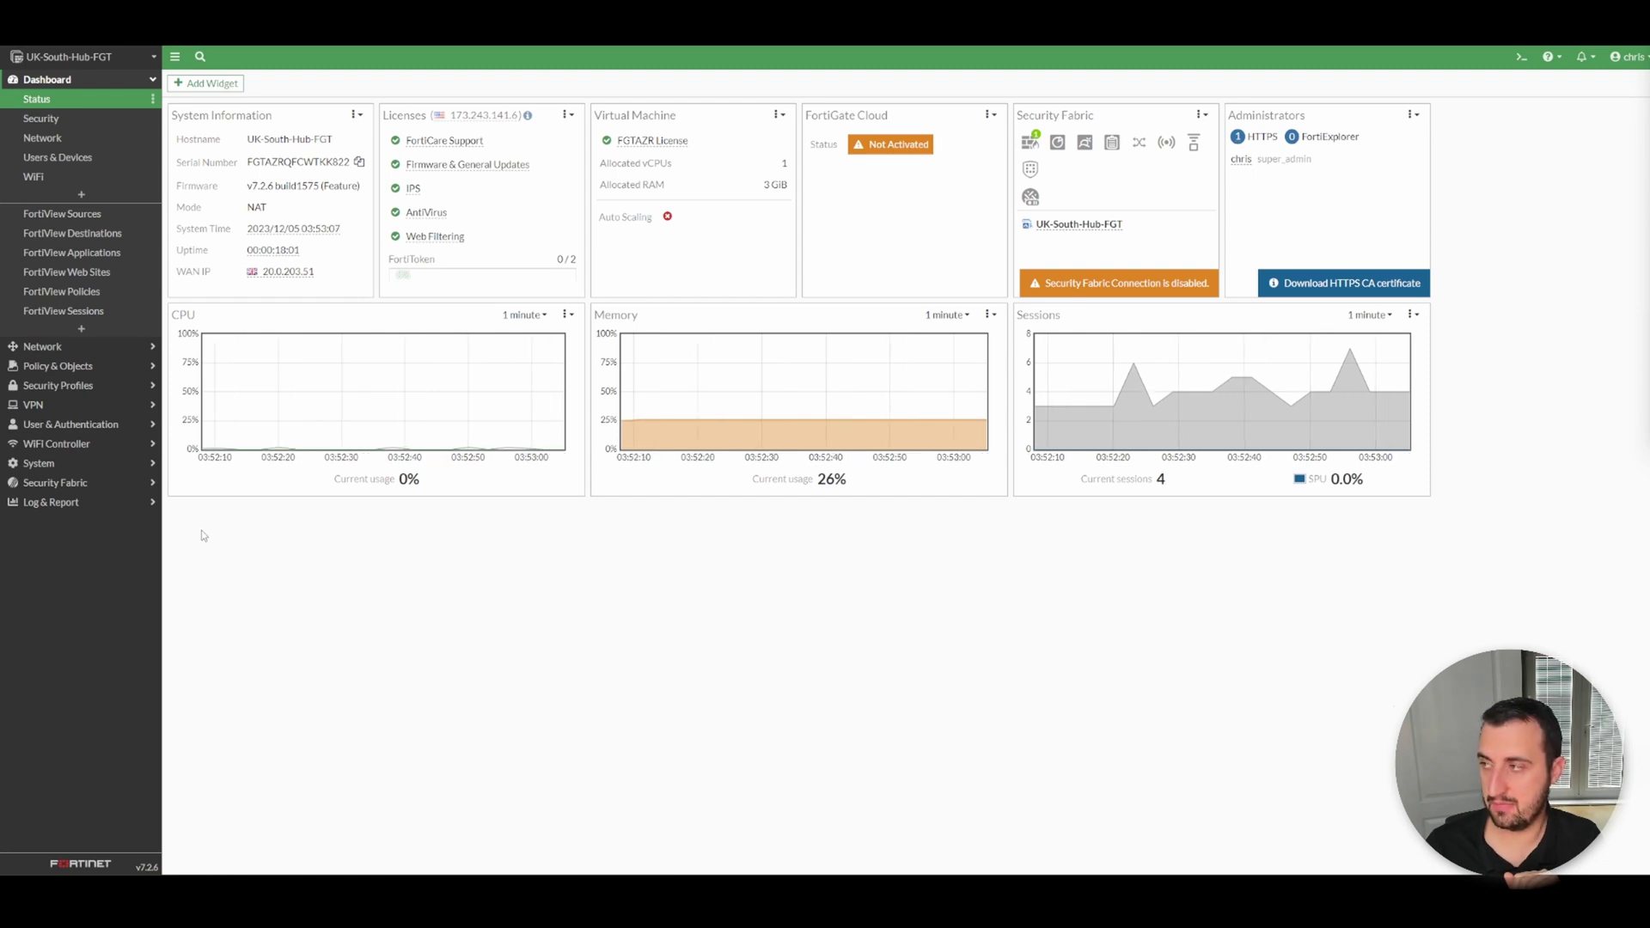
- Create a firewall policy named "Port 1 to Internet" with port2 as incoming interface and port1 as outgoing interface
left_click(77, 367)
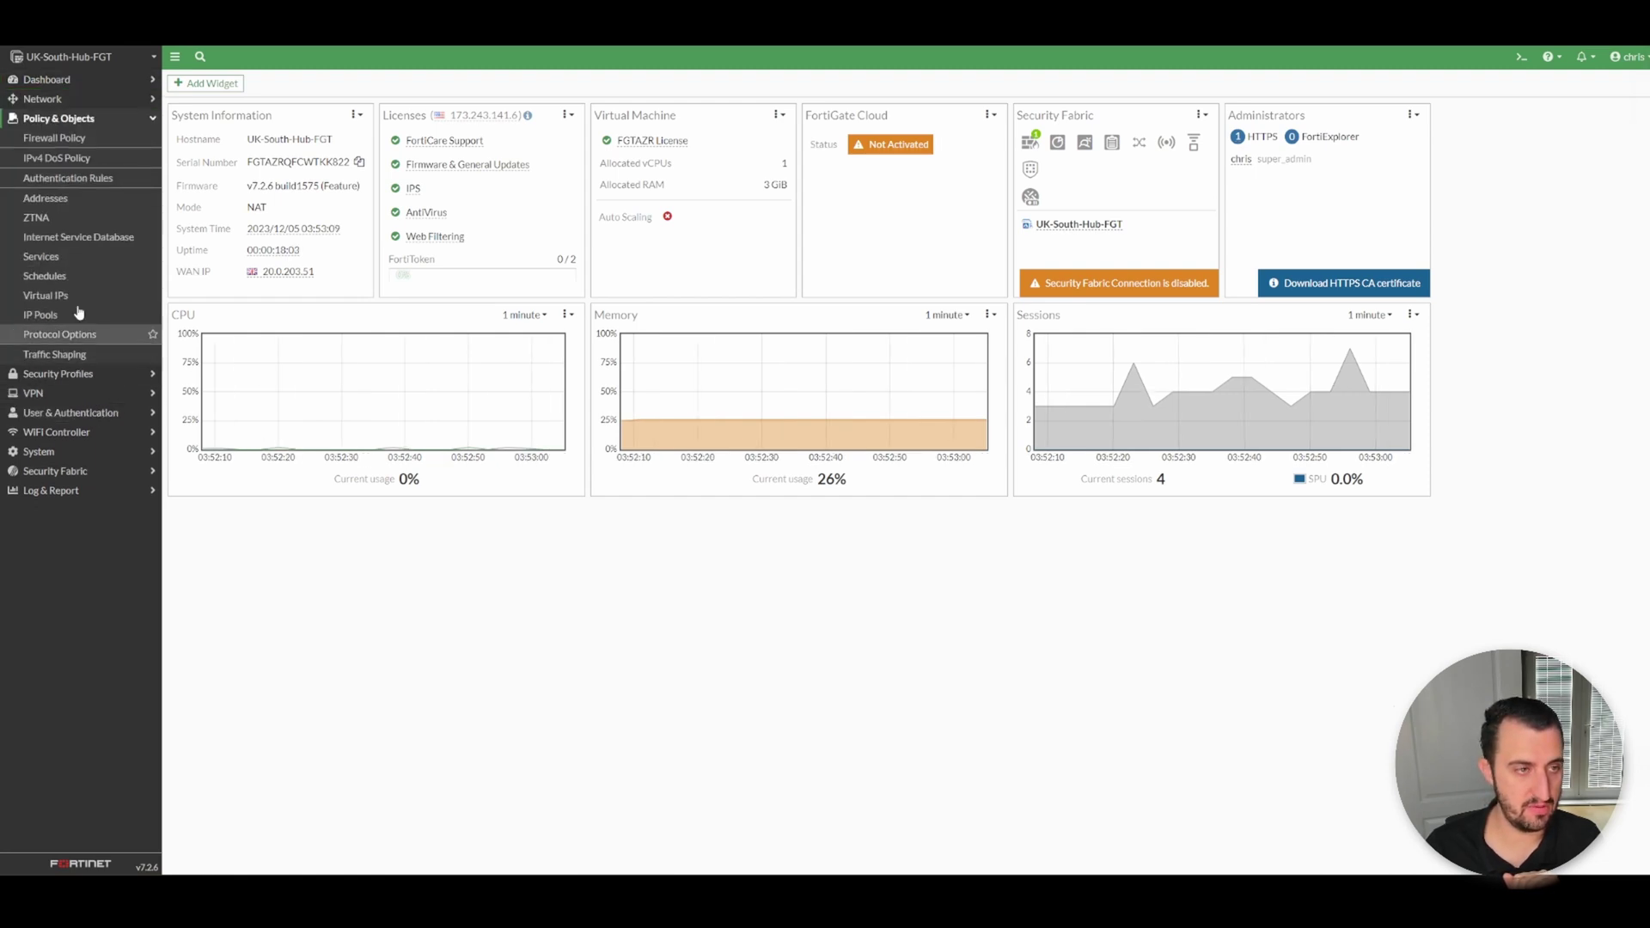
left_click(77, 146)
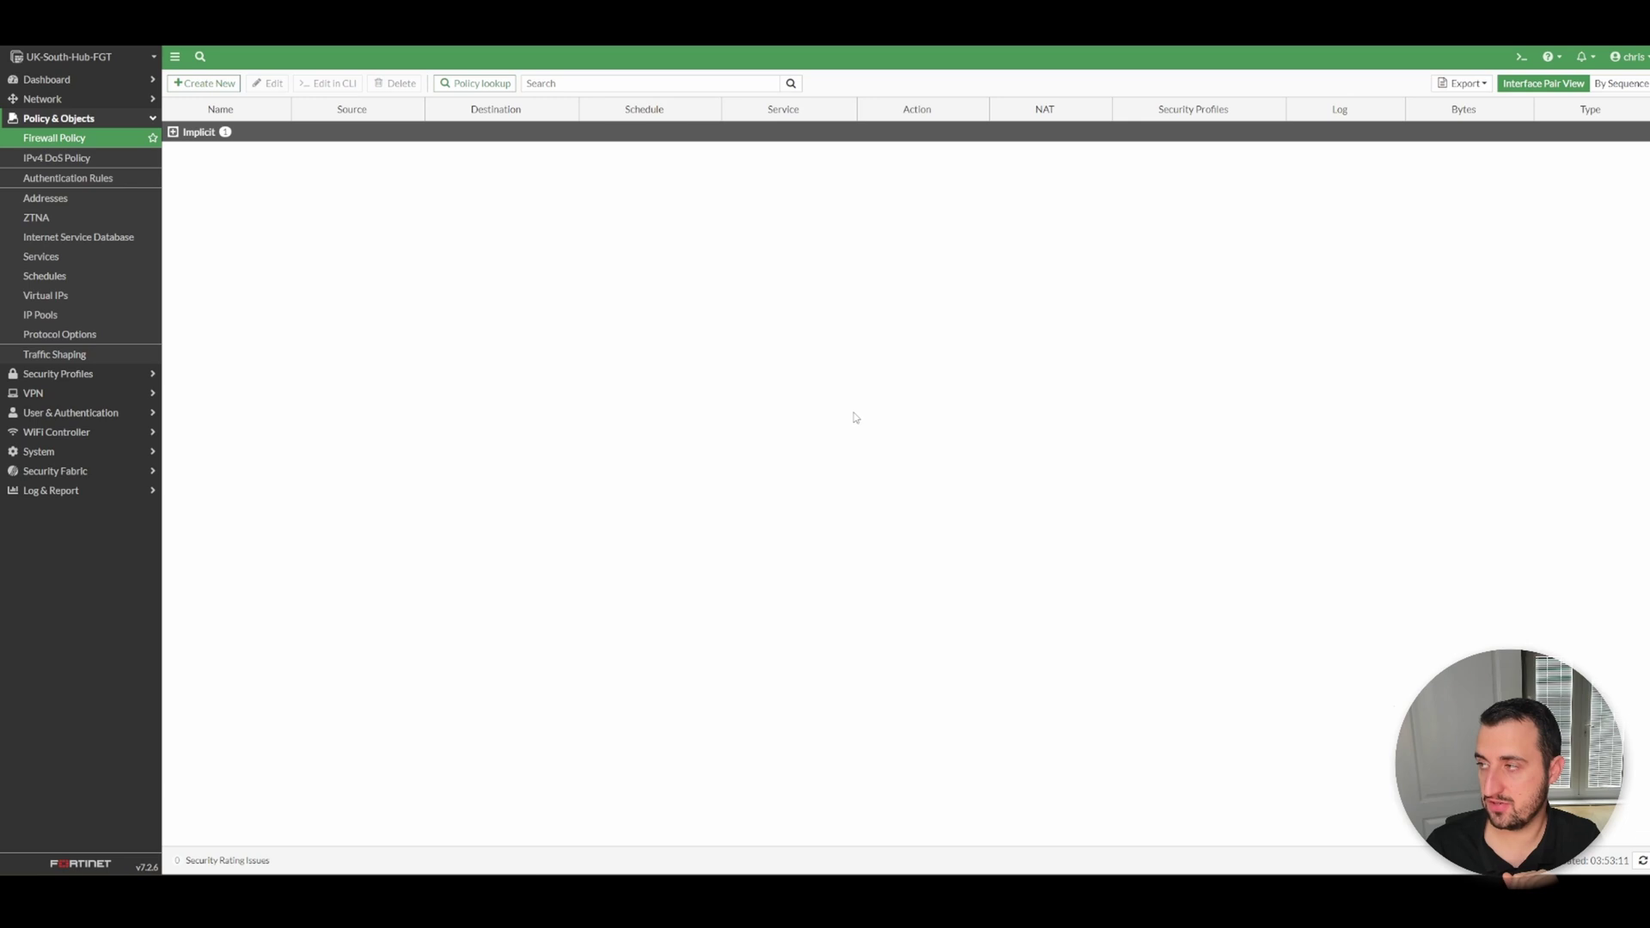
left_click(204, 83)
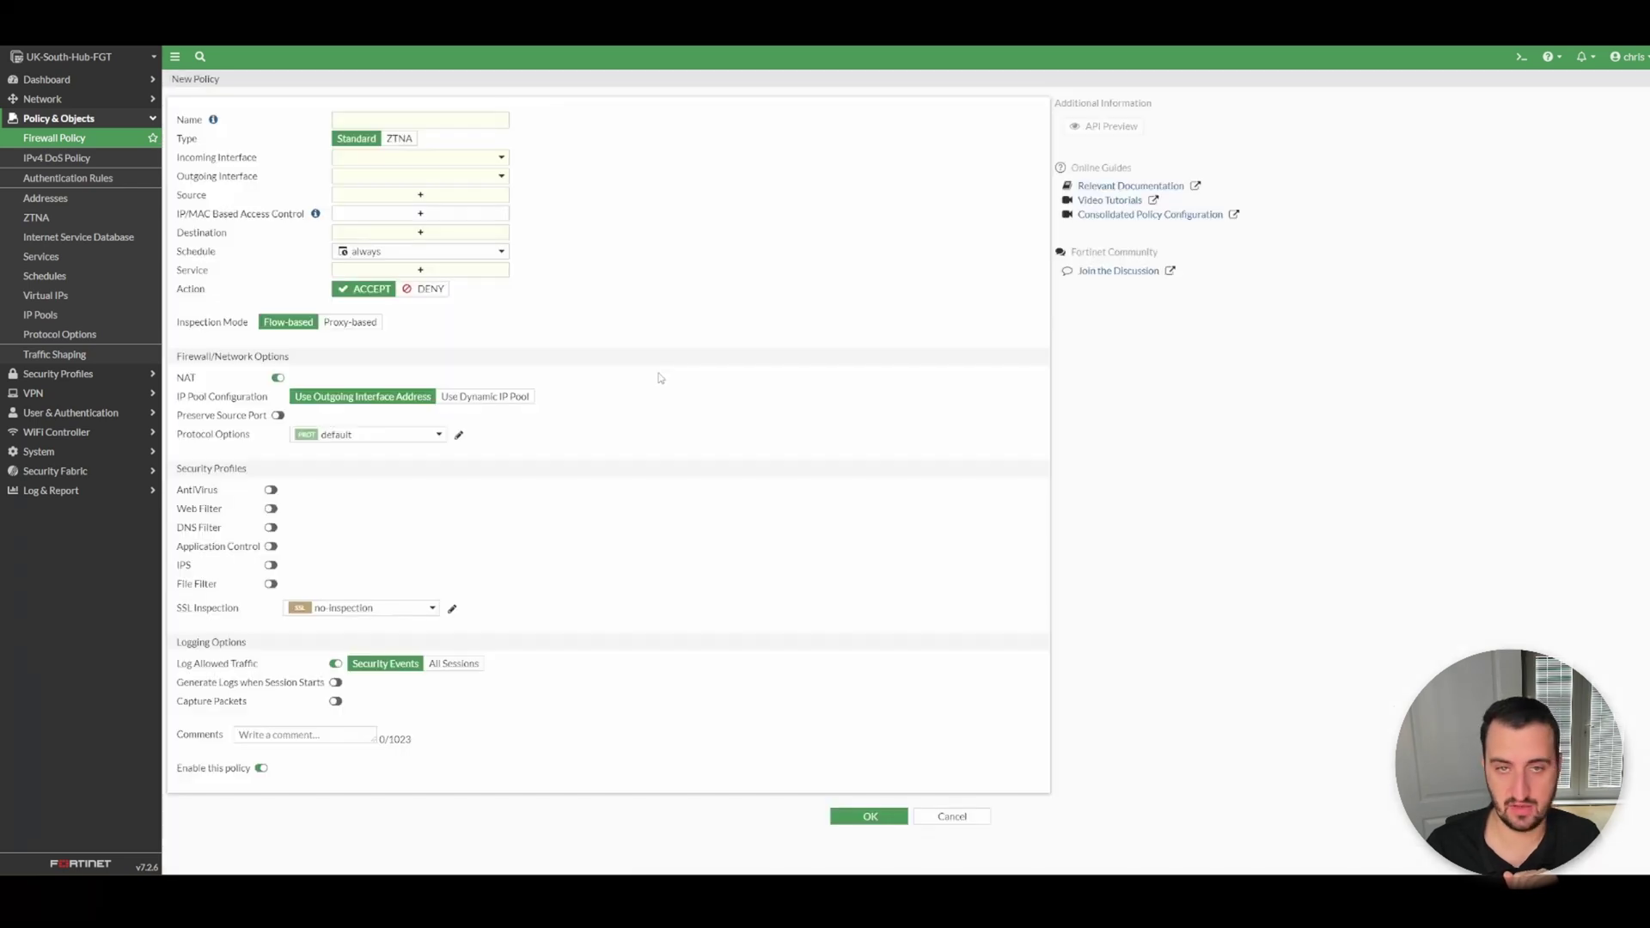
left_click(434, 158)
left_click(383, 214)
left_click(388, 159)
left_click(378, 227)
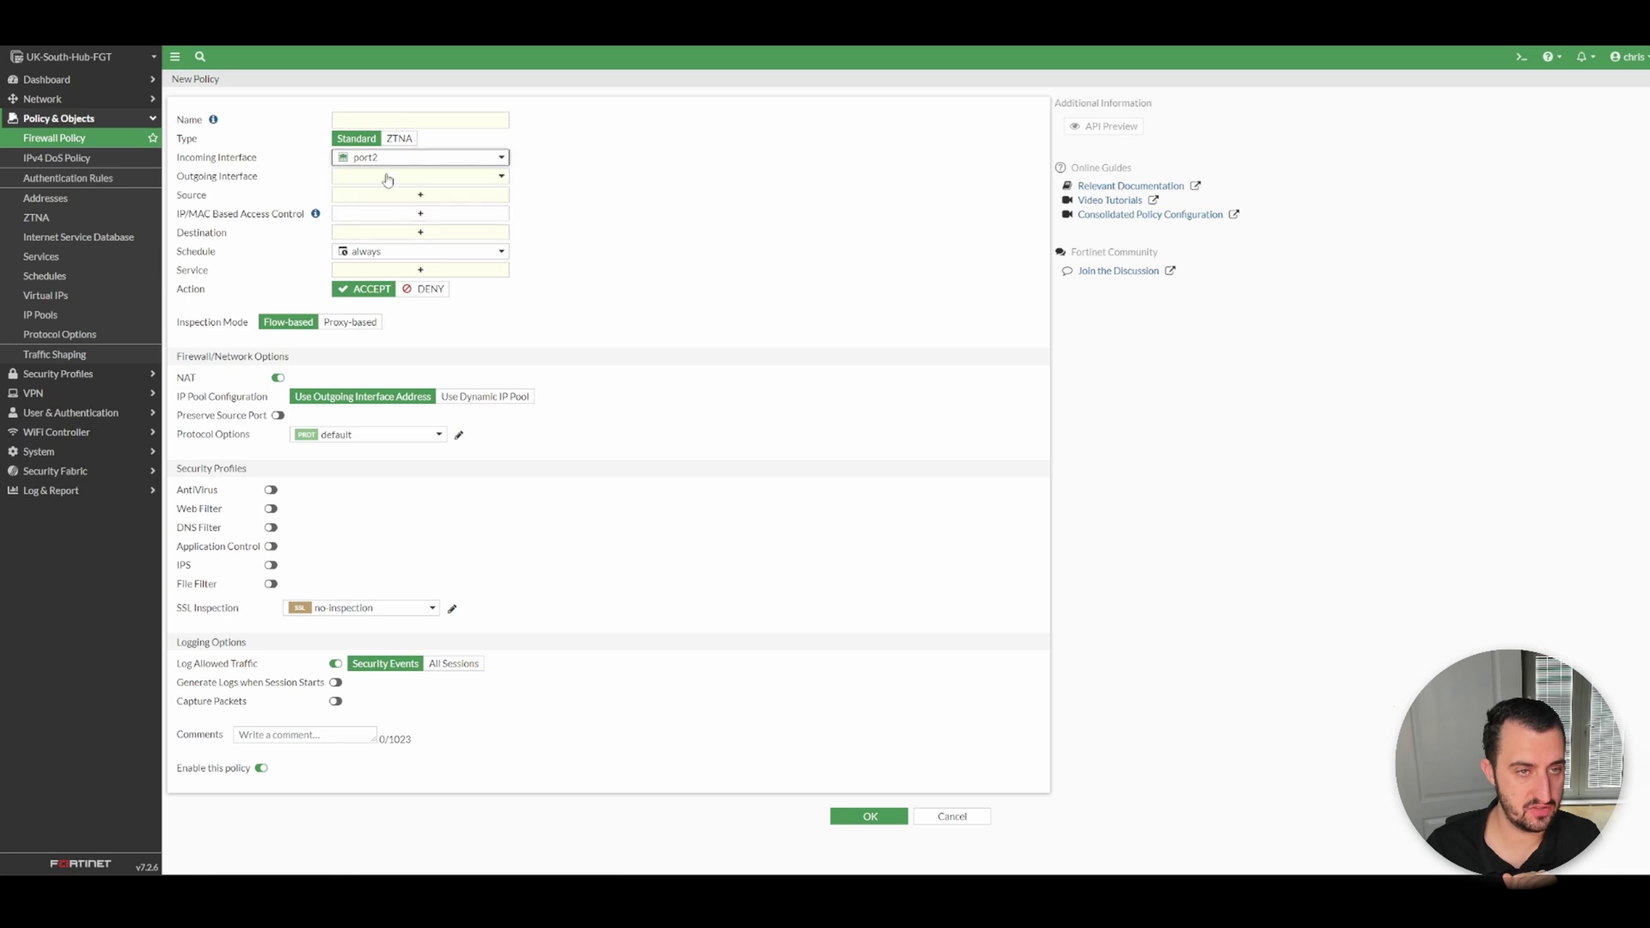
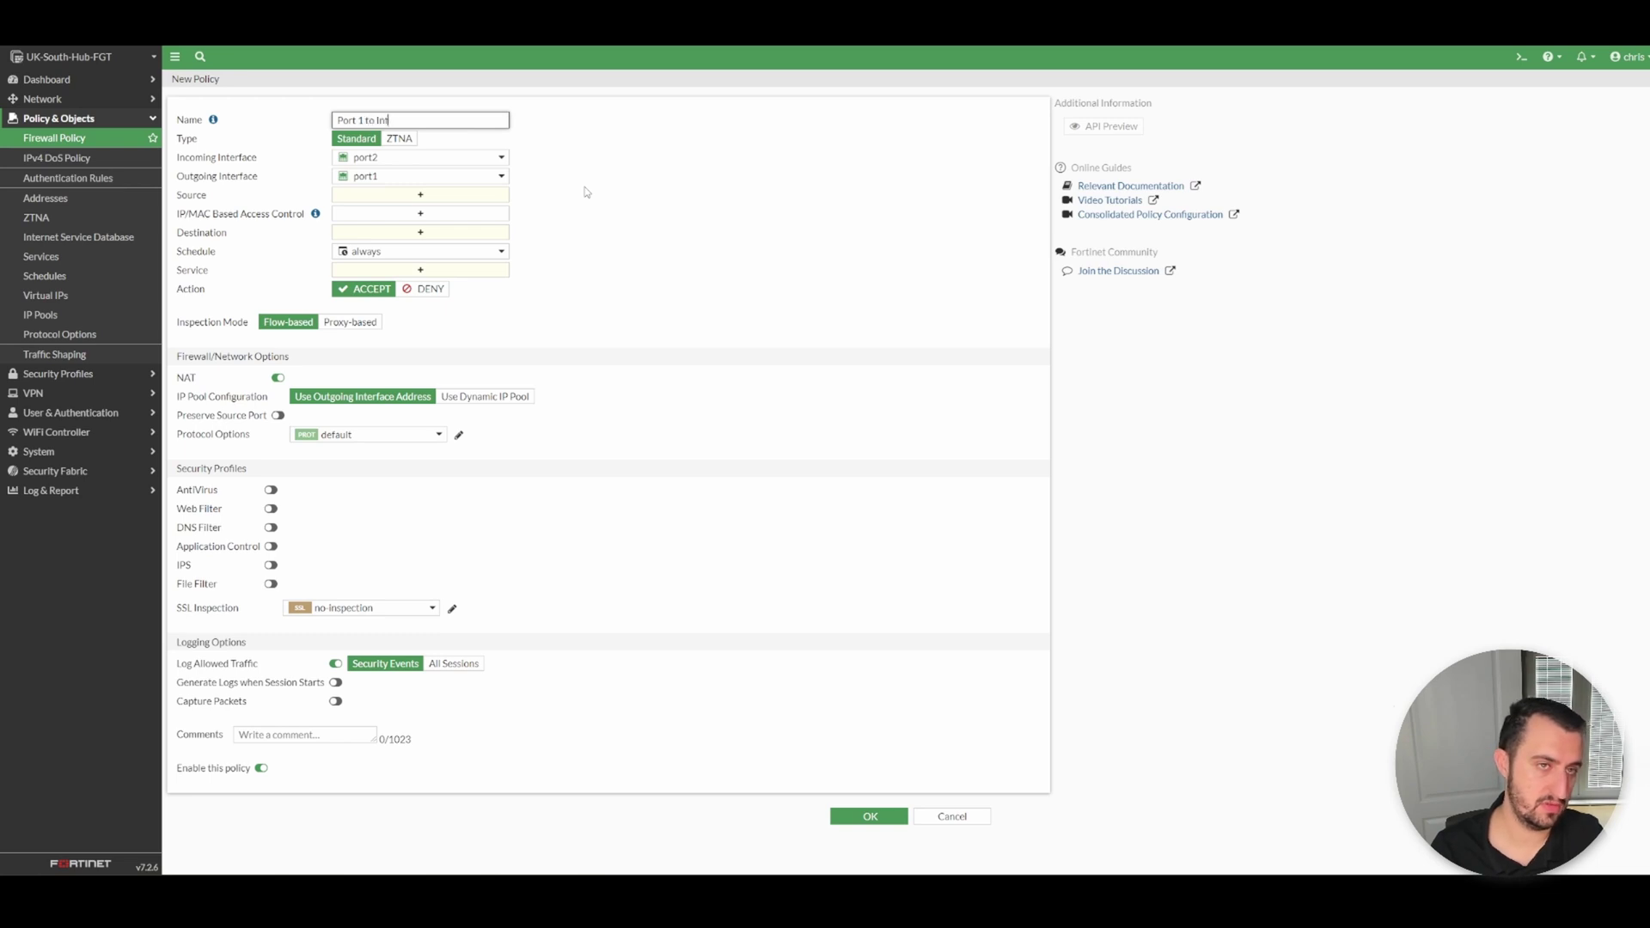
- Set the new policy's source and destination to all and its service to ALL, and save it
left_click(394, 196)
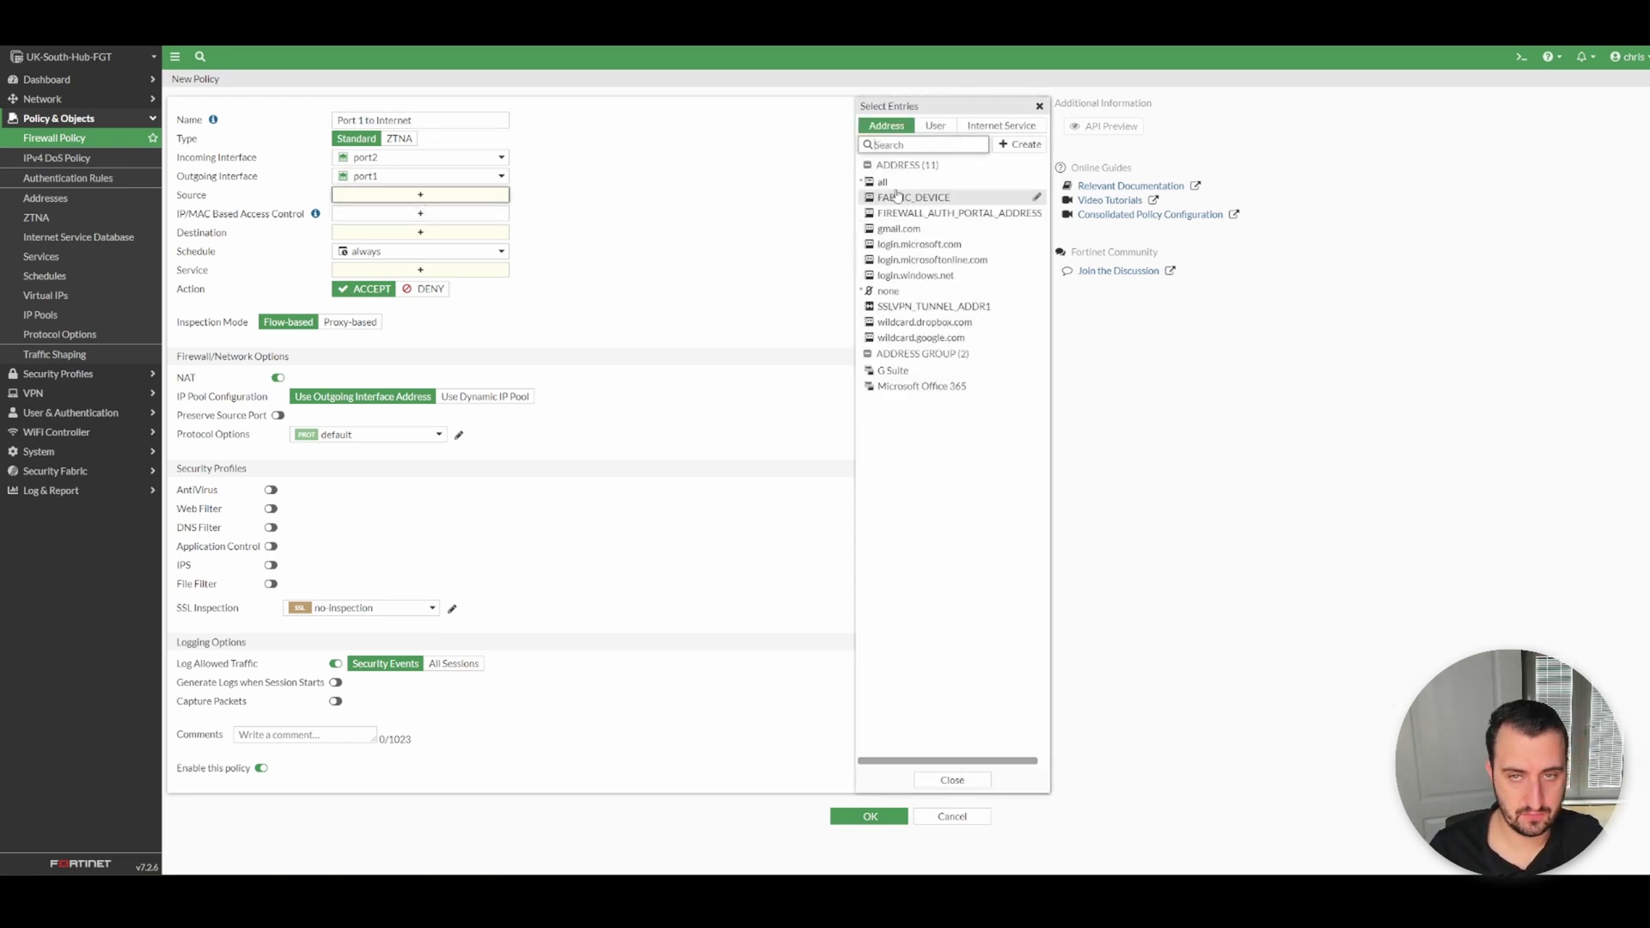
left_click(882, 181)
left_click(404, 246)
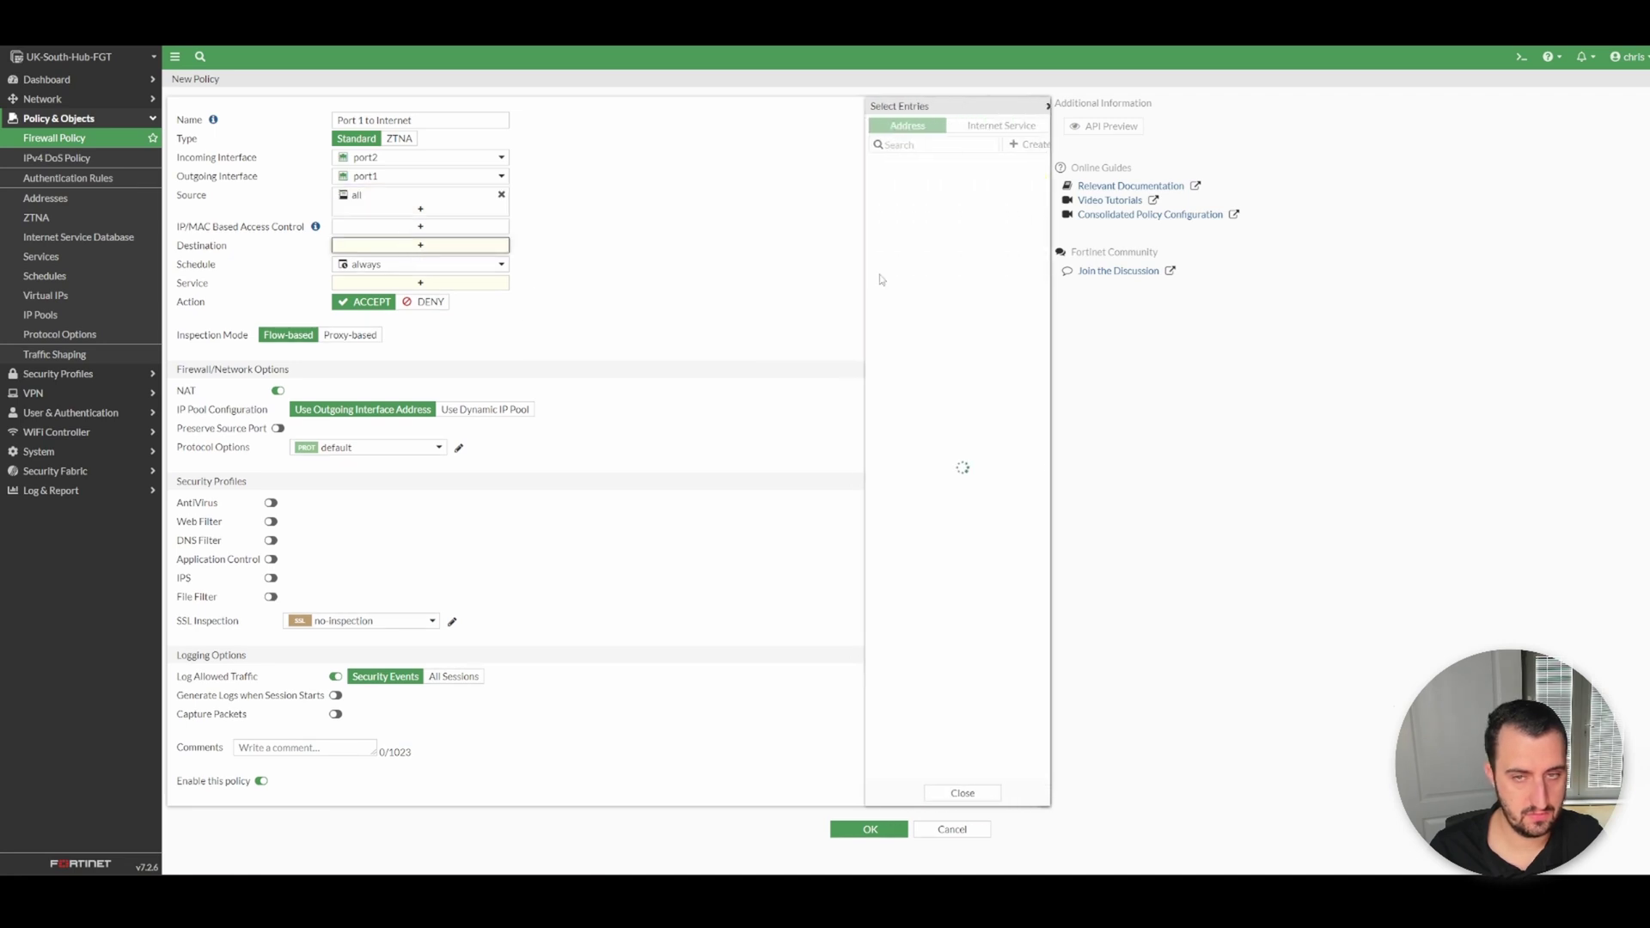
left_click(883, 181)
left_click(412, 296)
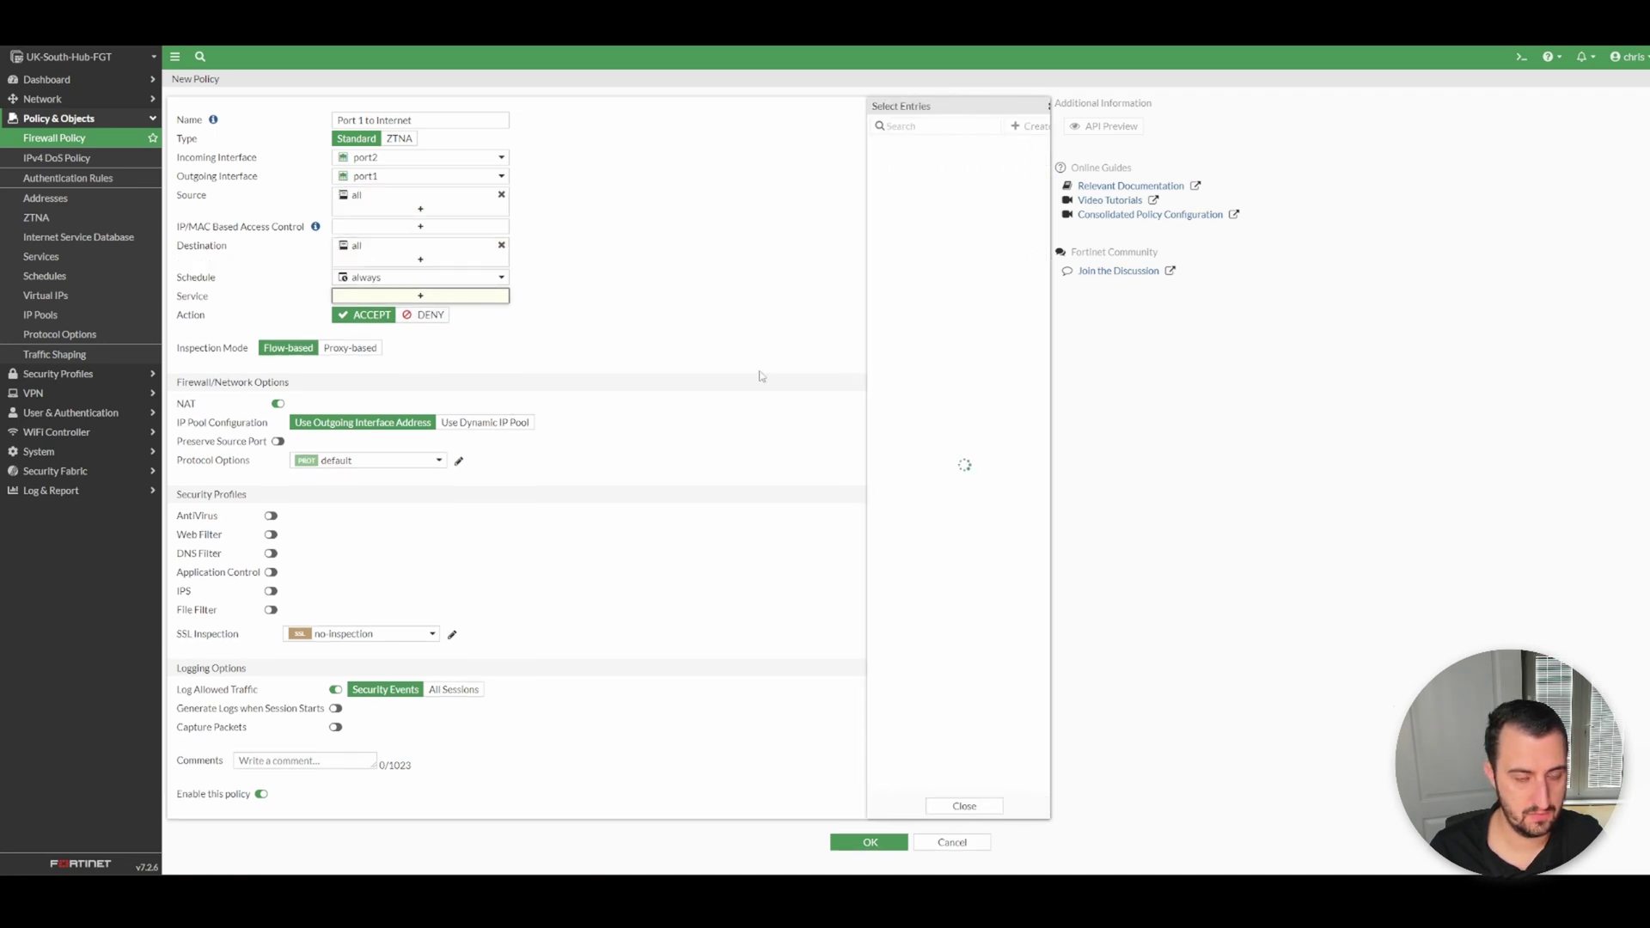
left_click(885, 178)
left_click(719, 316)
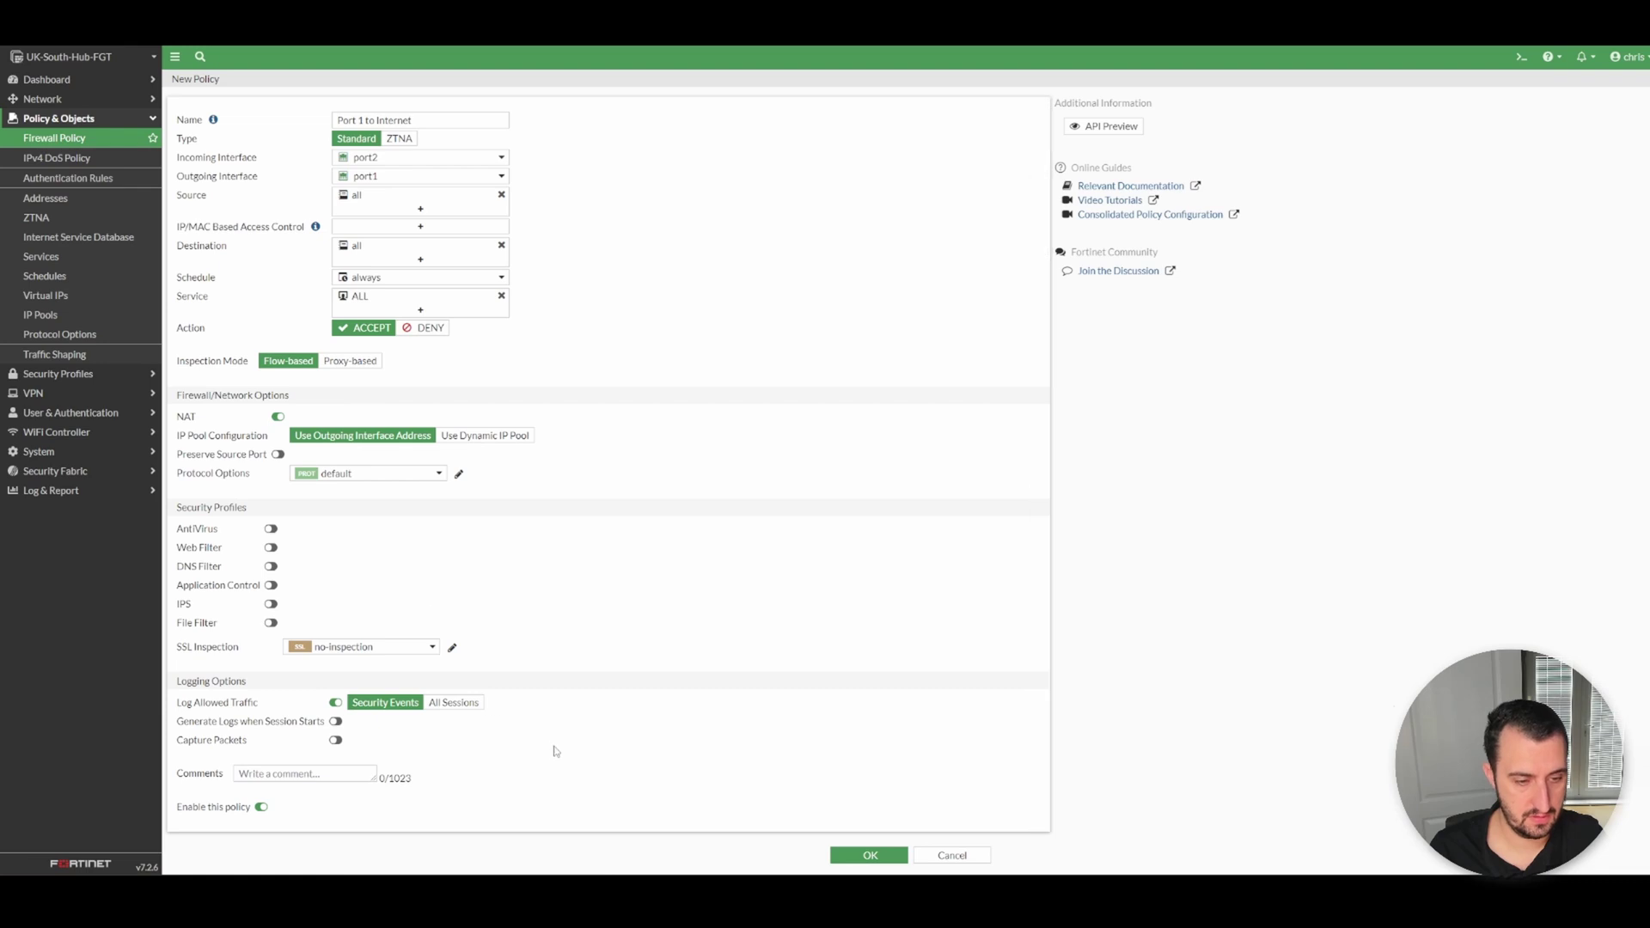
left_click(868, 855)
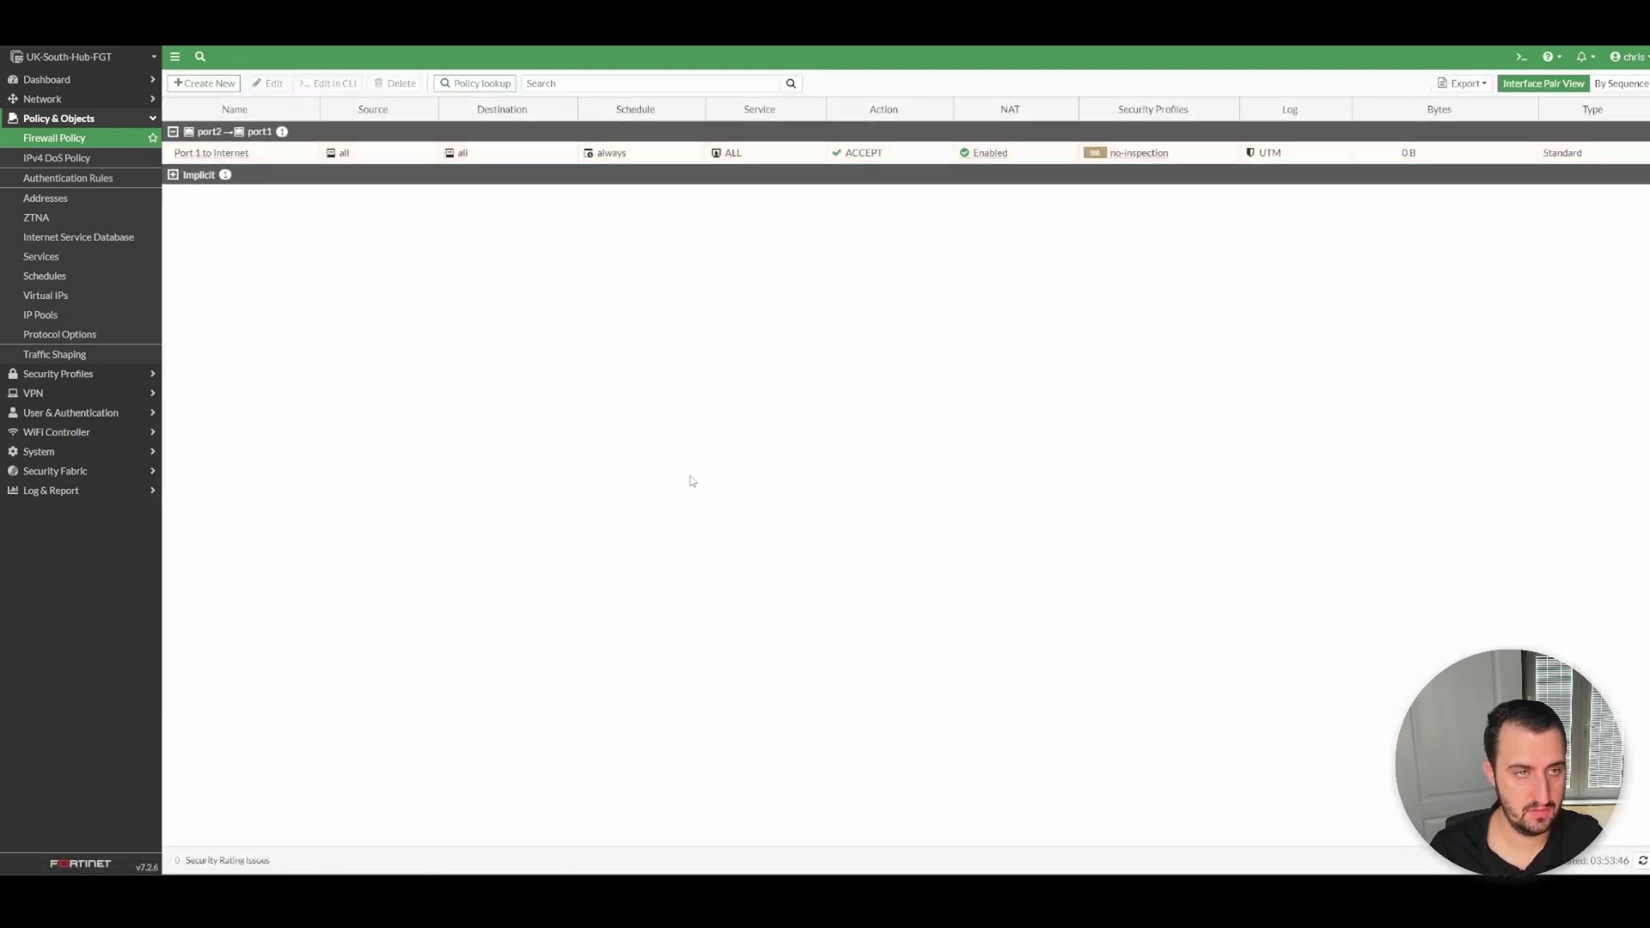
- Insert an empty policy above "Port 1 to Internet" and name it "Please sub to my channel"
right_click(283, 155)
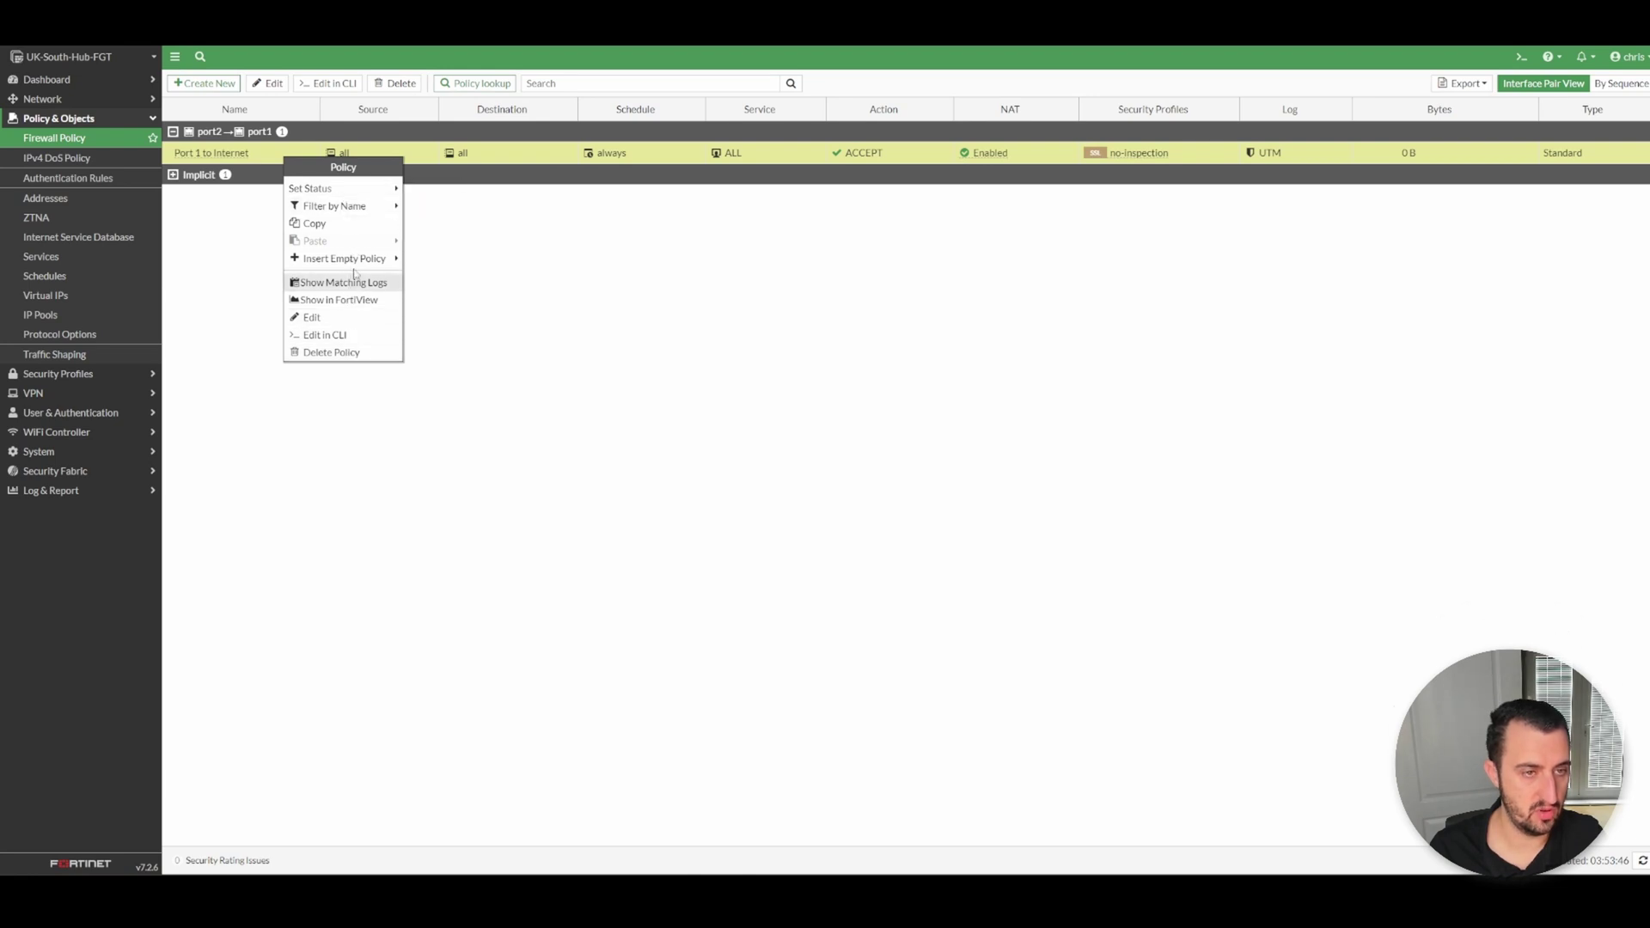
mouse_move(346, 257)
left_click(434, 258)
double_click(288, 154)
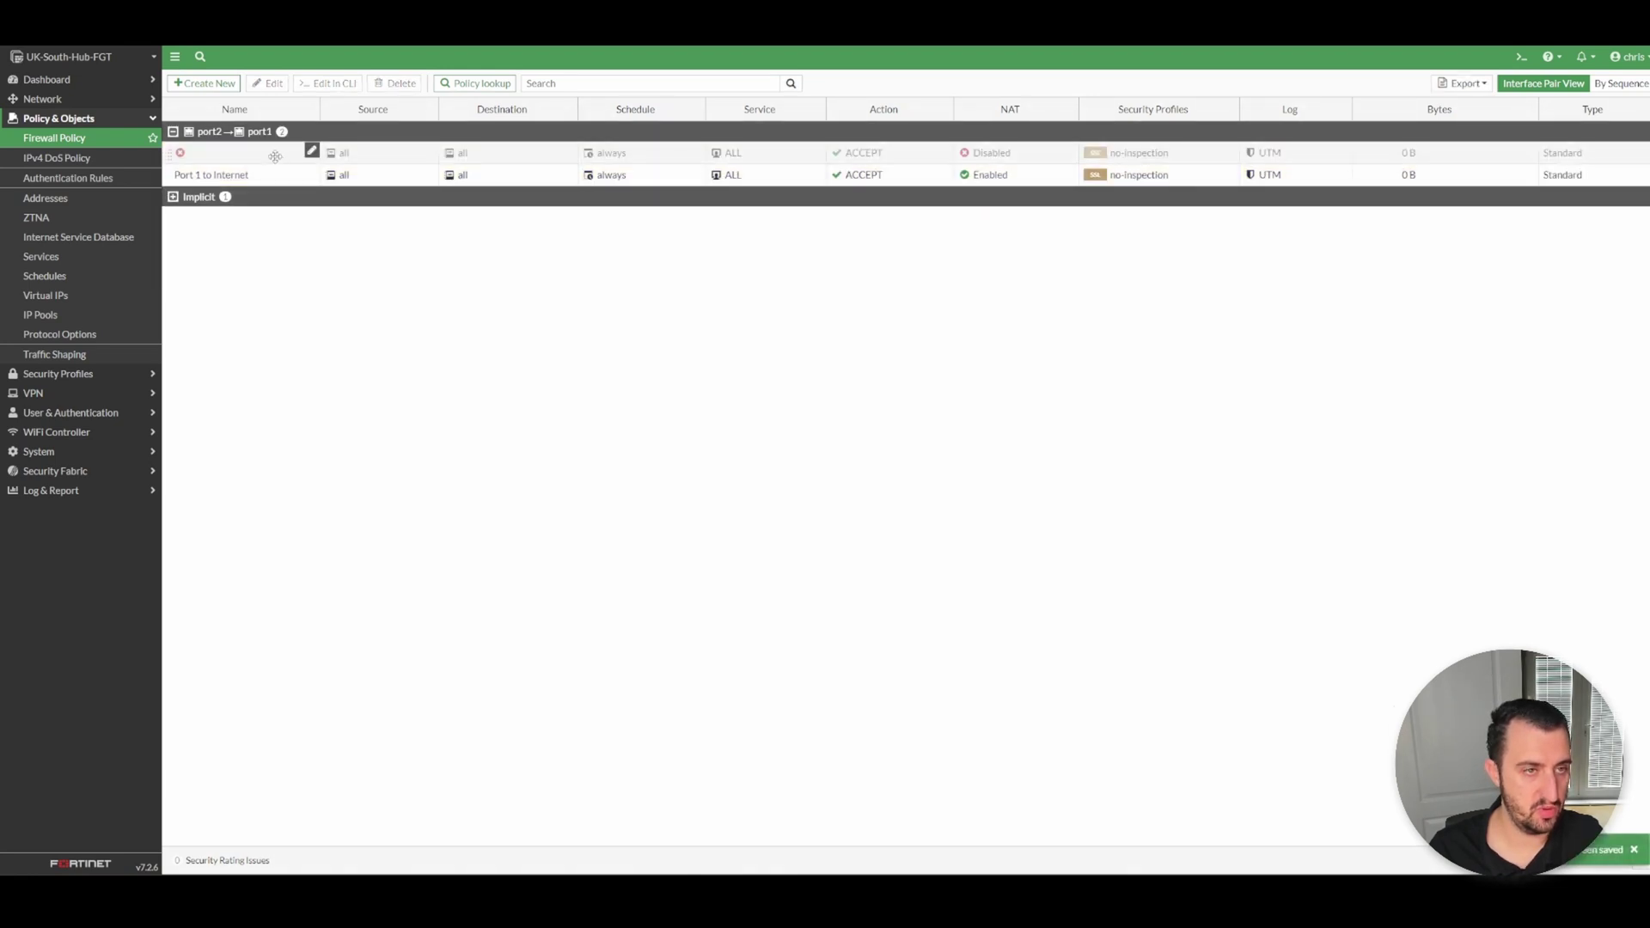
left_click(394, 117)
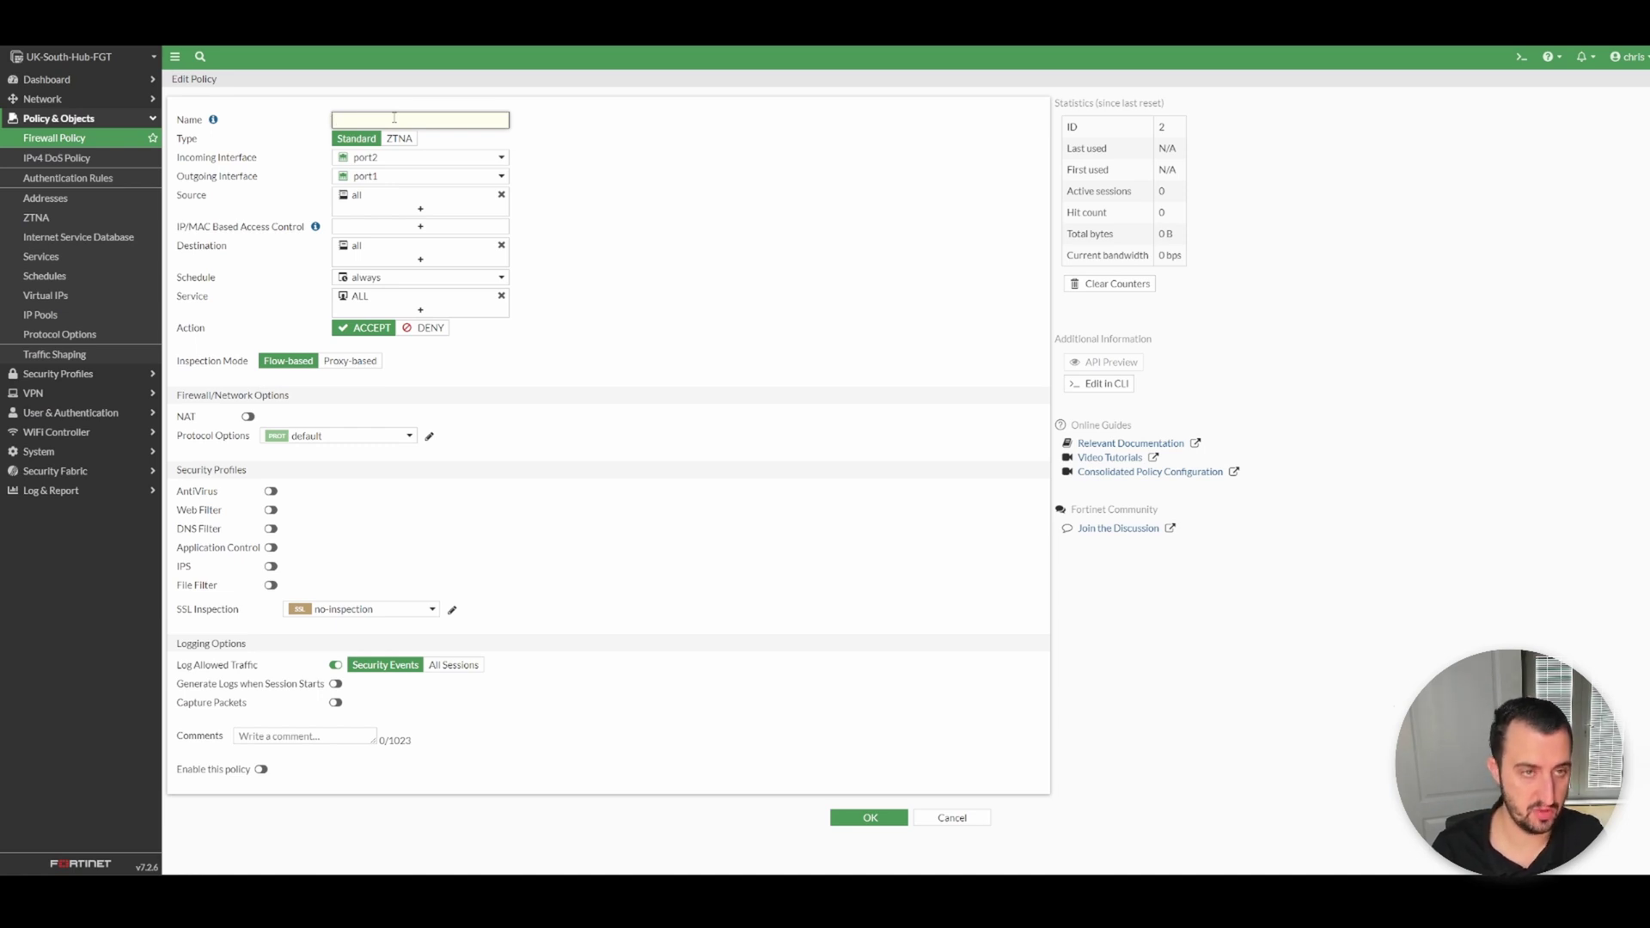
type("Please sub to my channel")
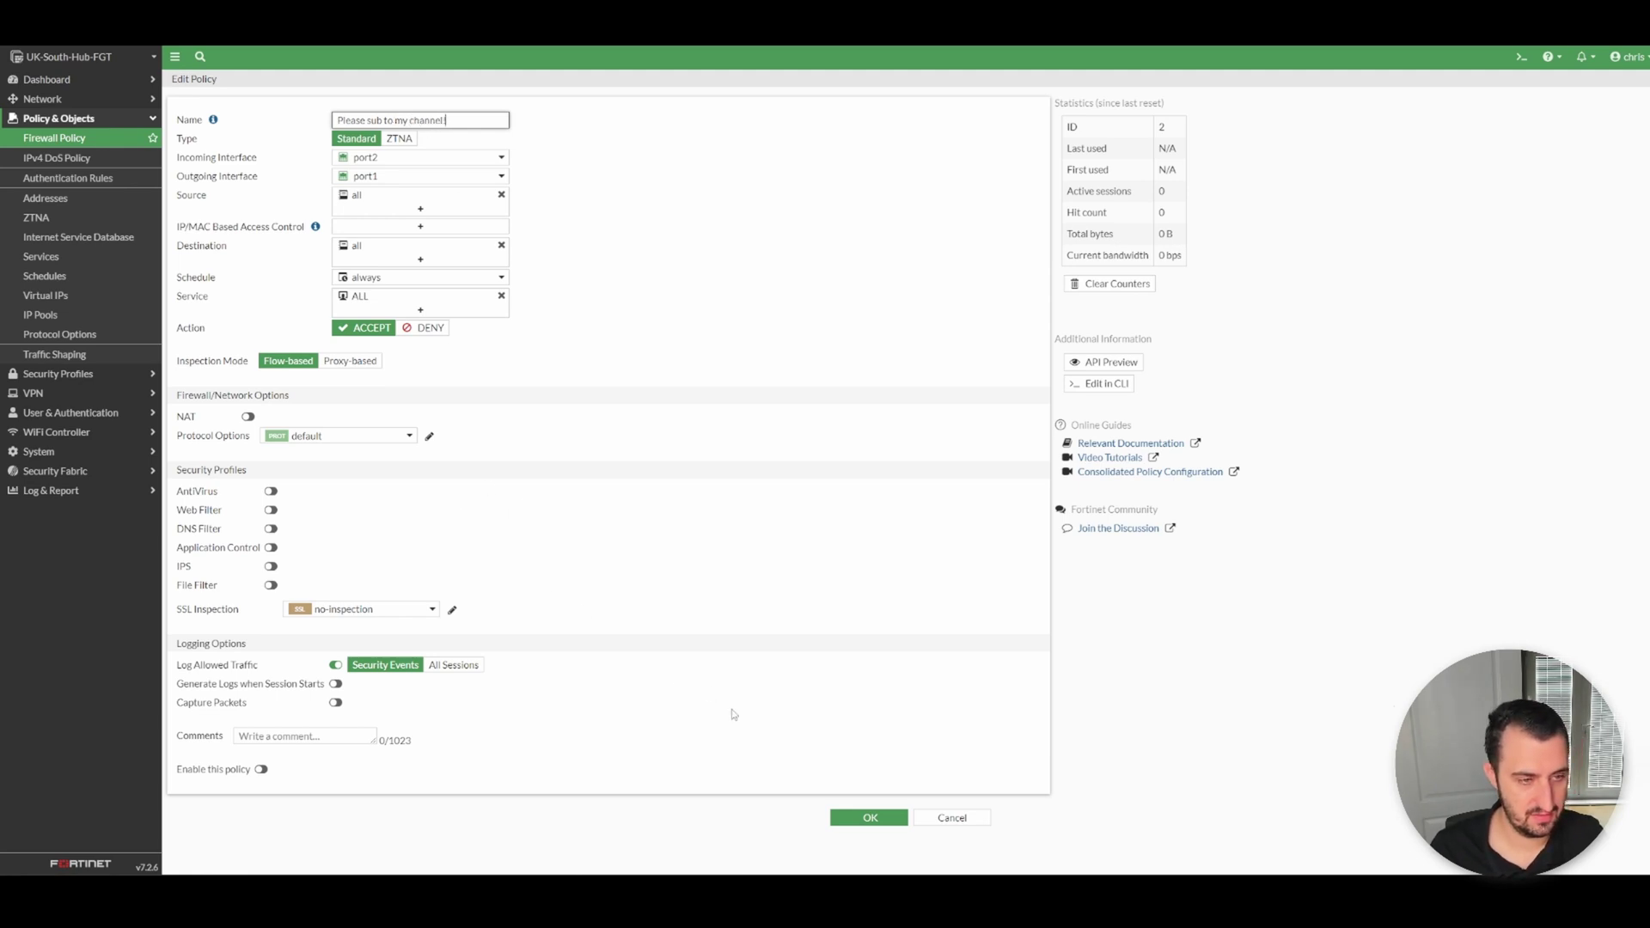
left_click(866, 817)
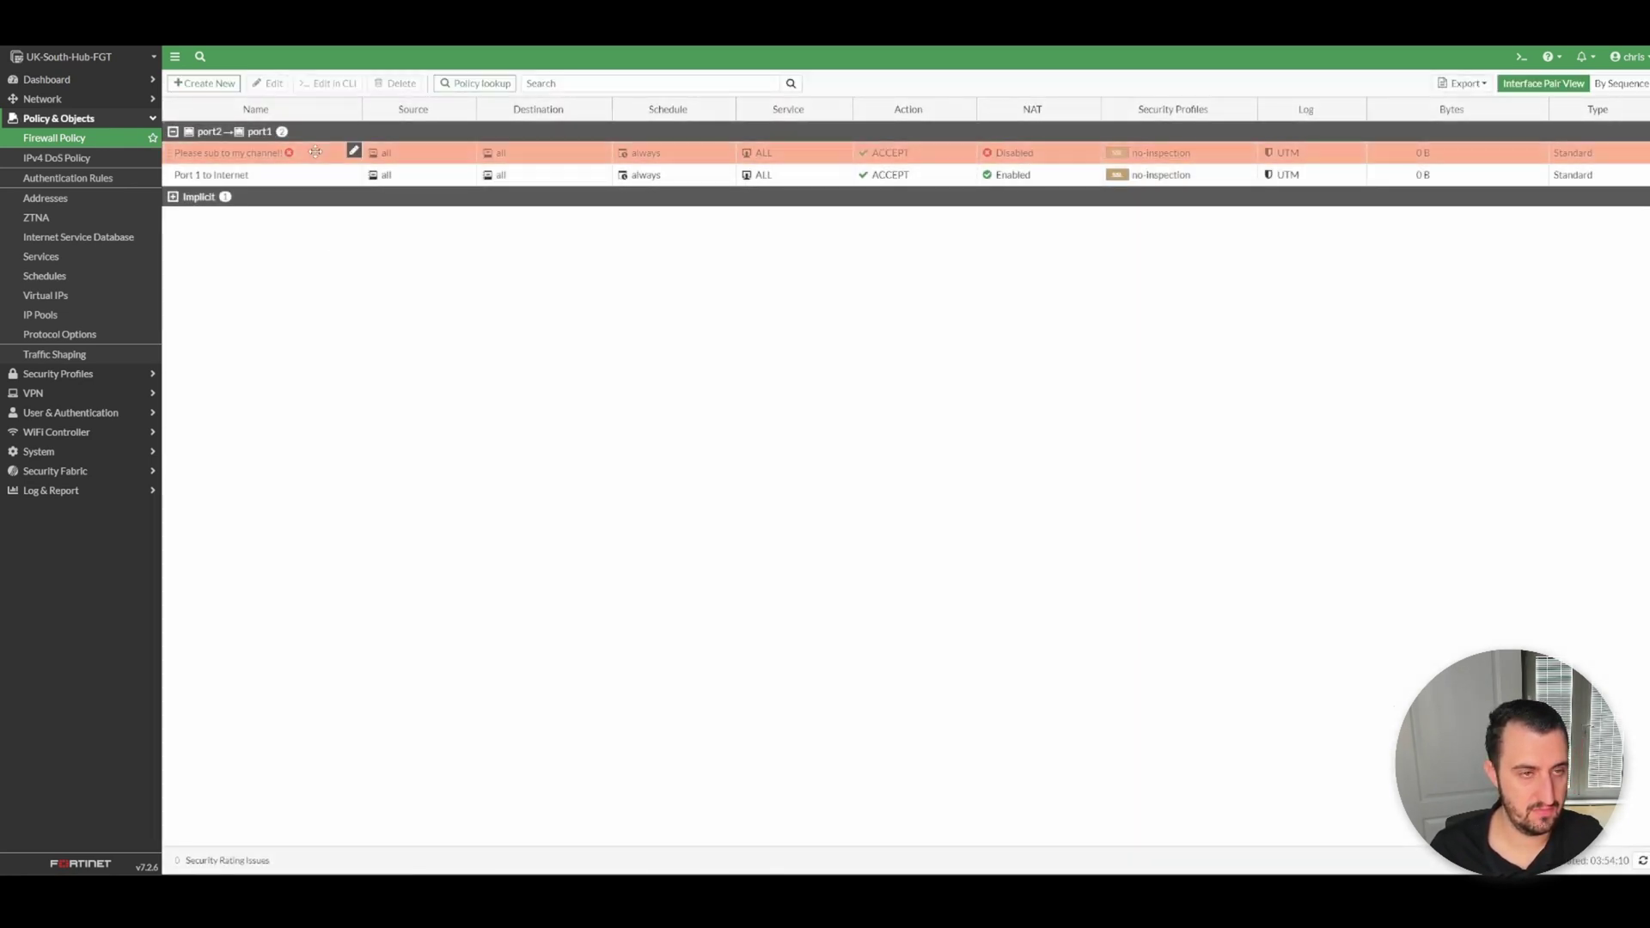
- Insert an empty policy above "Please sub to my channel", name it "Please link that like button!" and enable it
right_click(318, 153)
mouse_move(412, 252)
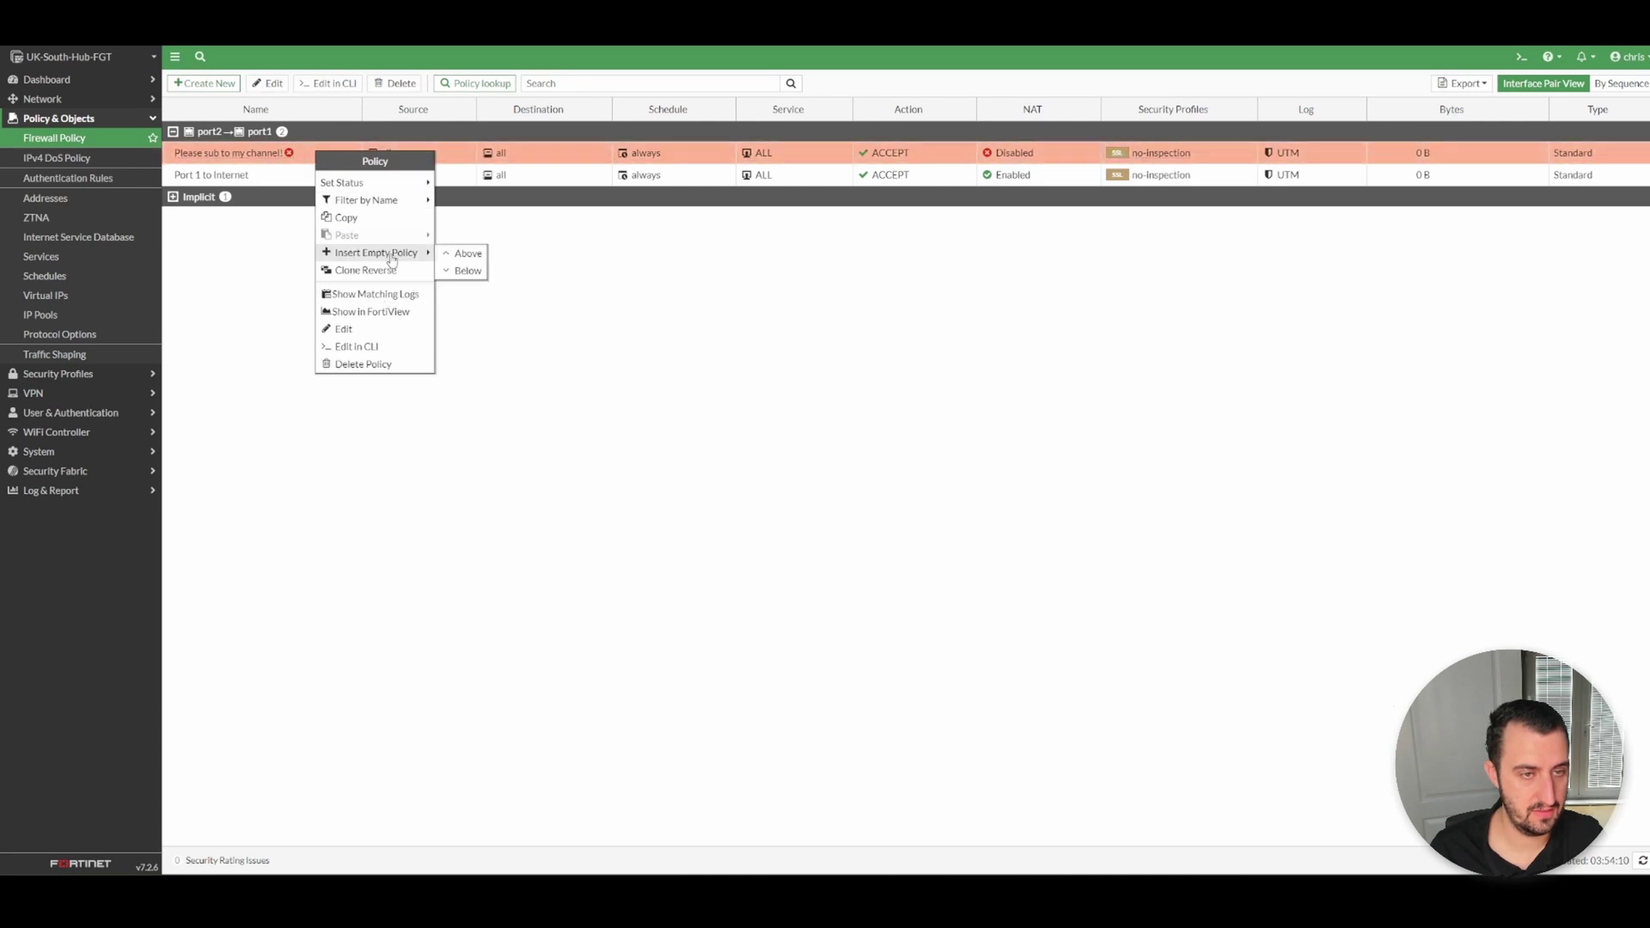
left_click(464, 254)
double_click(350, 147)
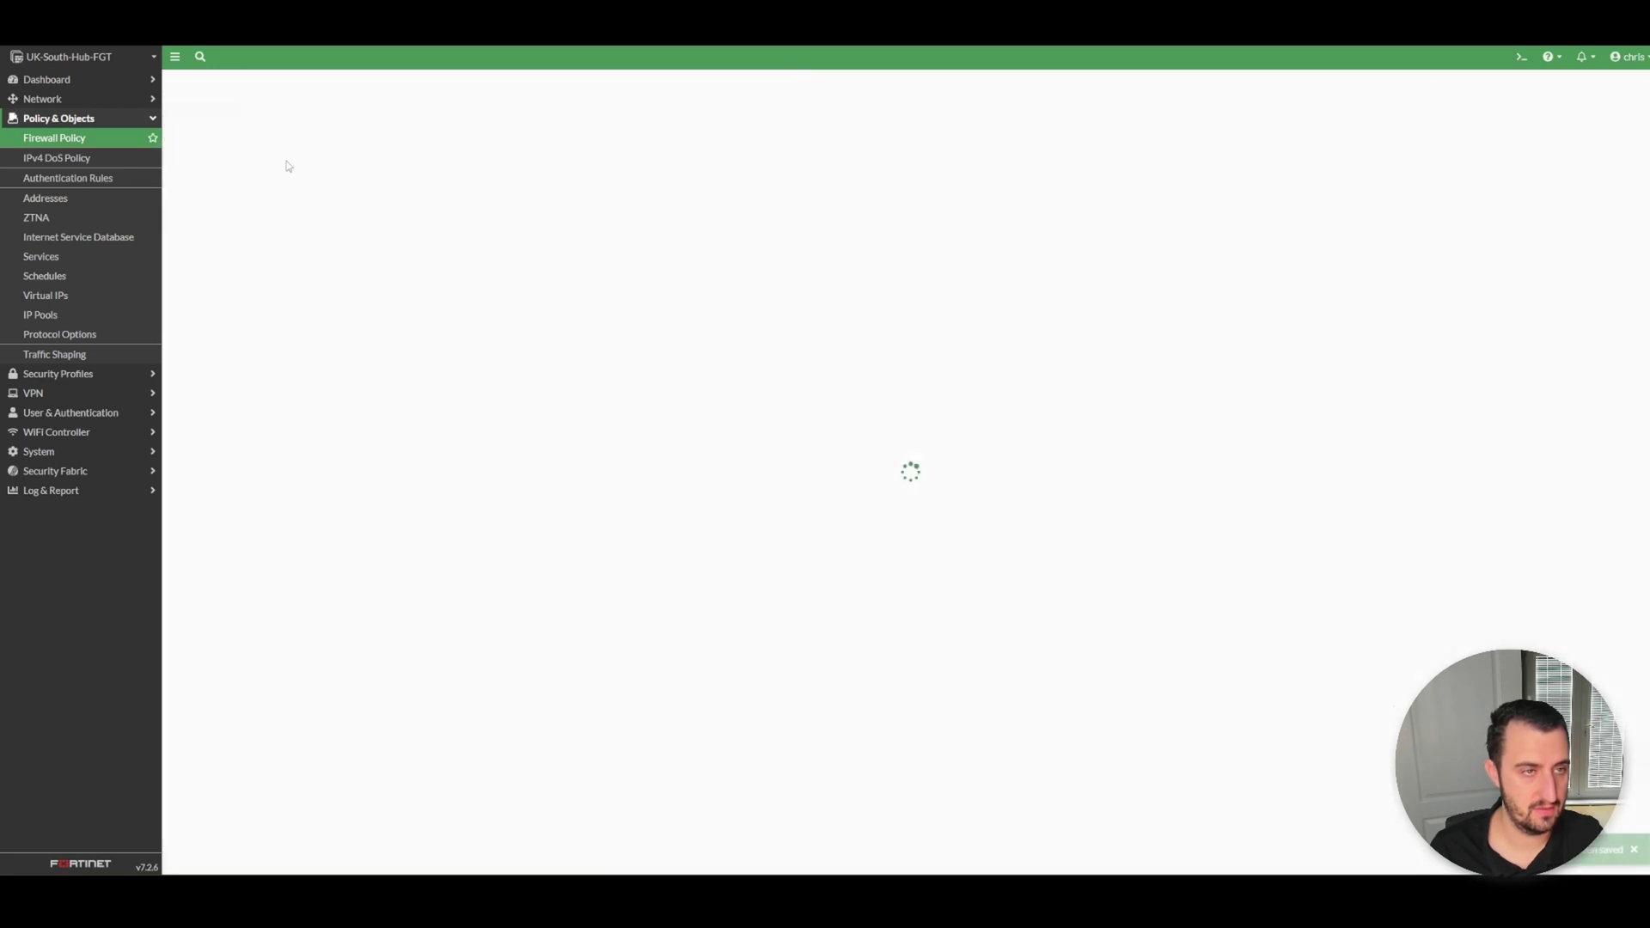
left_click(365, 121)
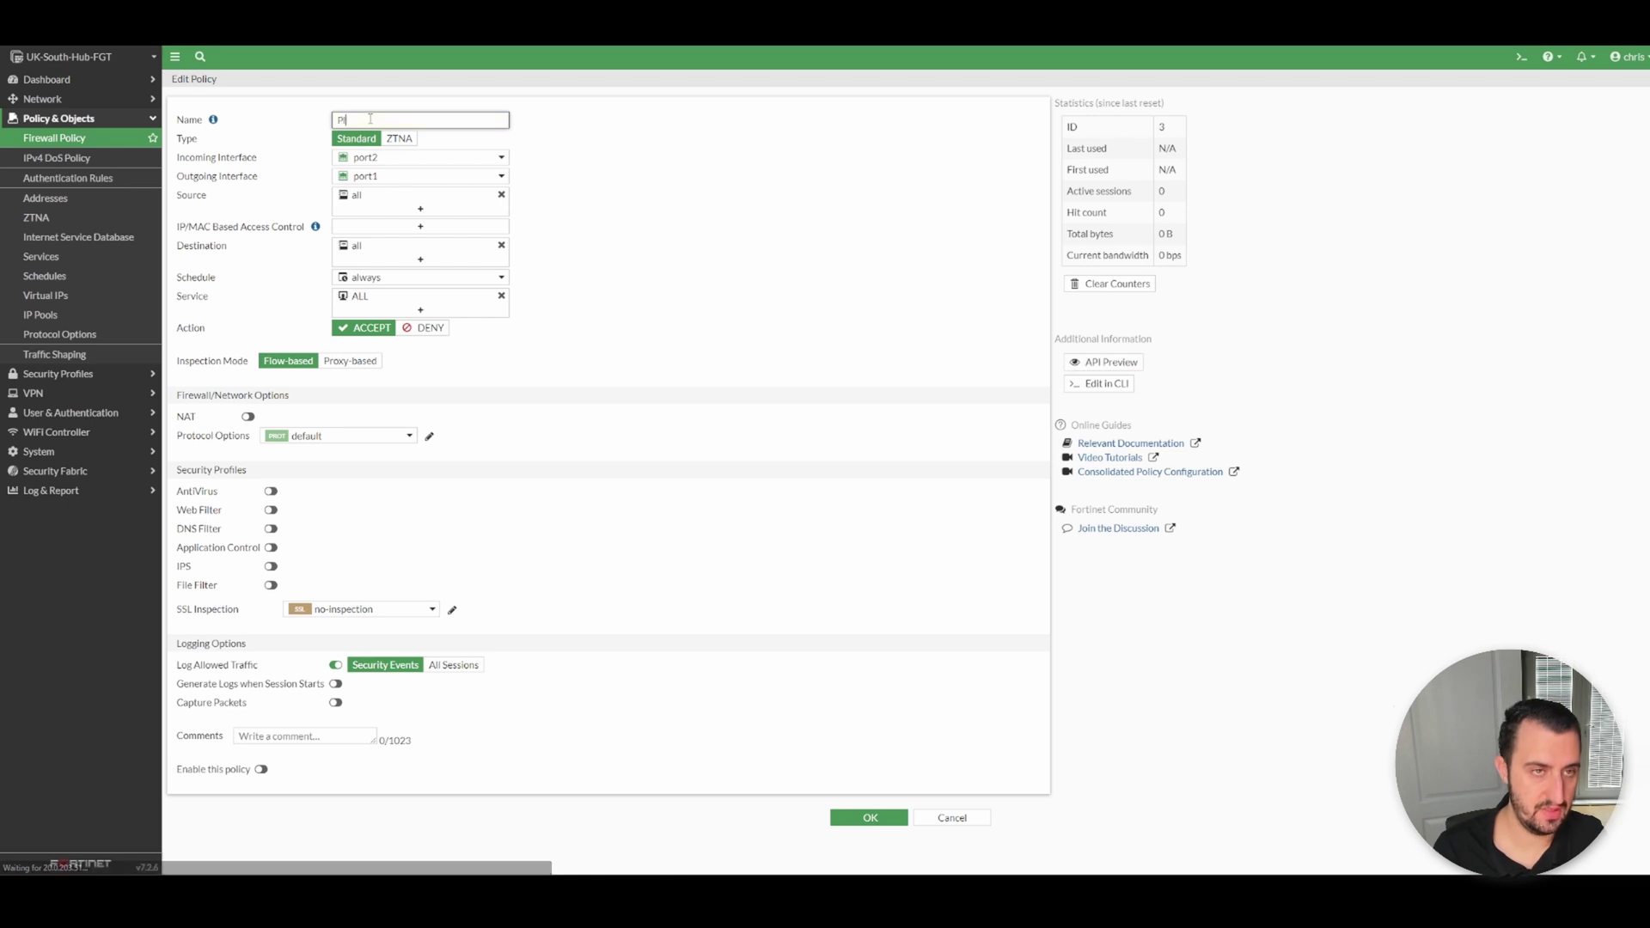
type("Please link that like button!")
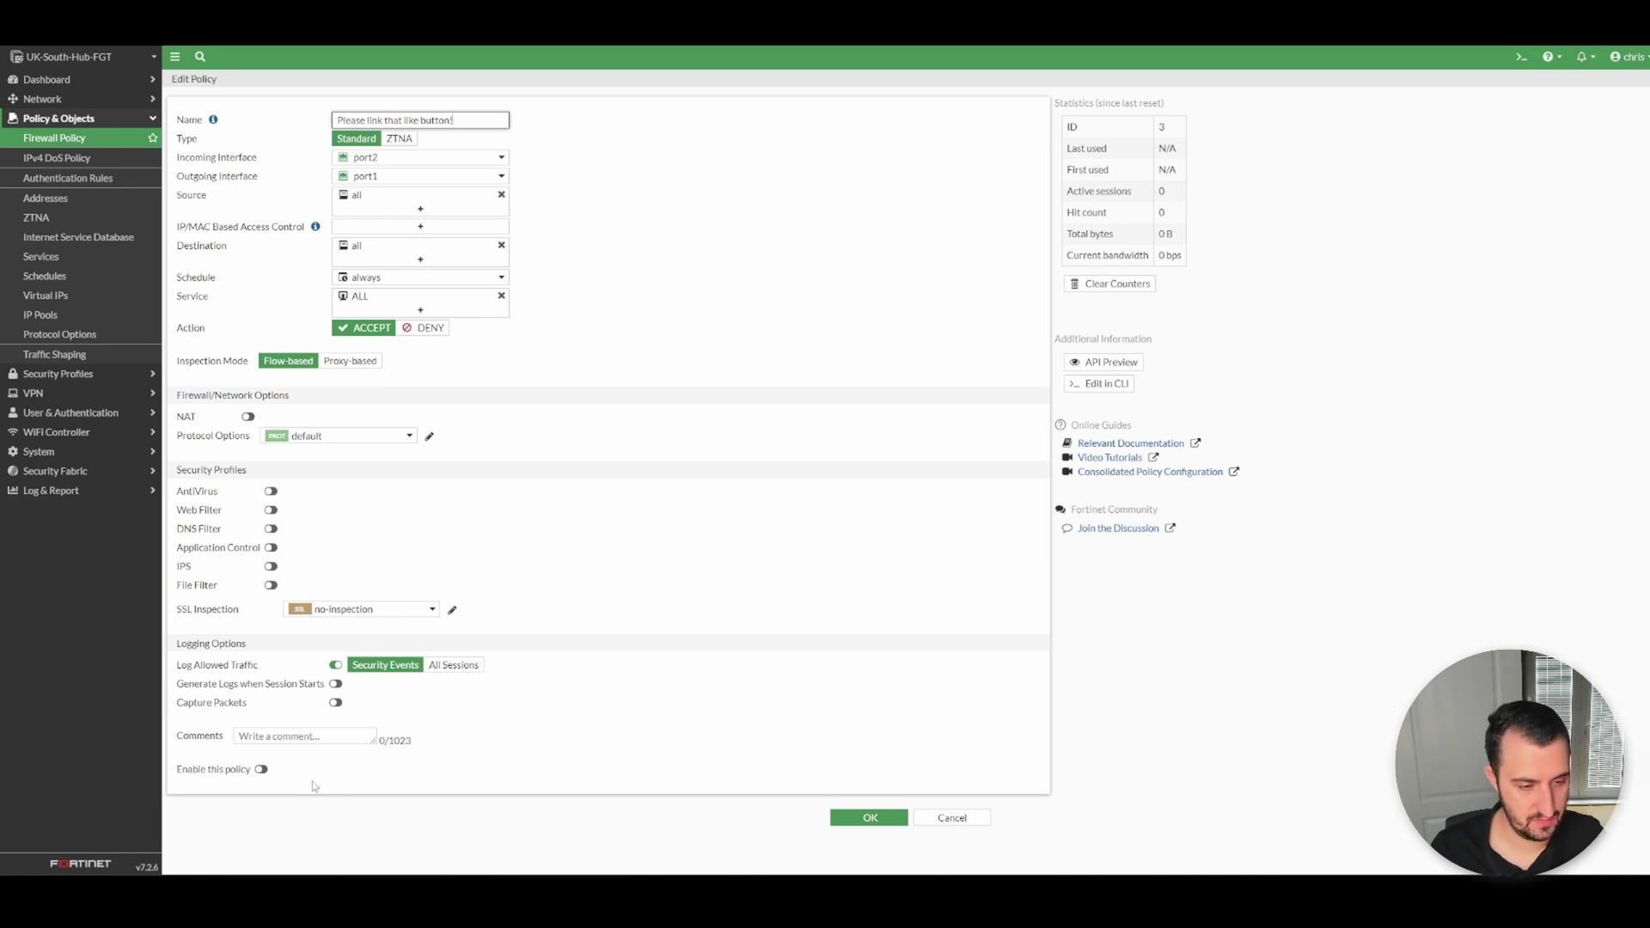
left_click(260, 769)
left_click(859, 818)
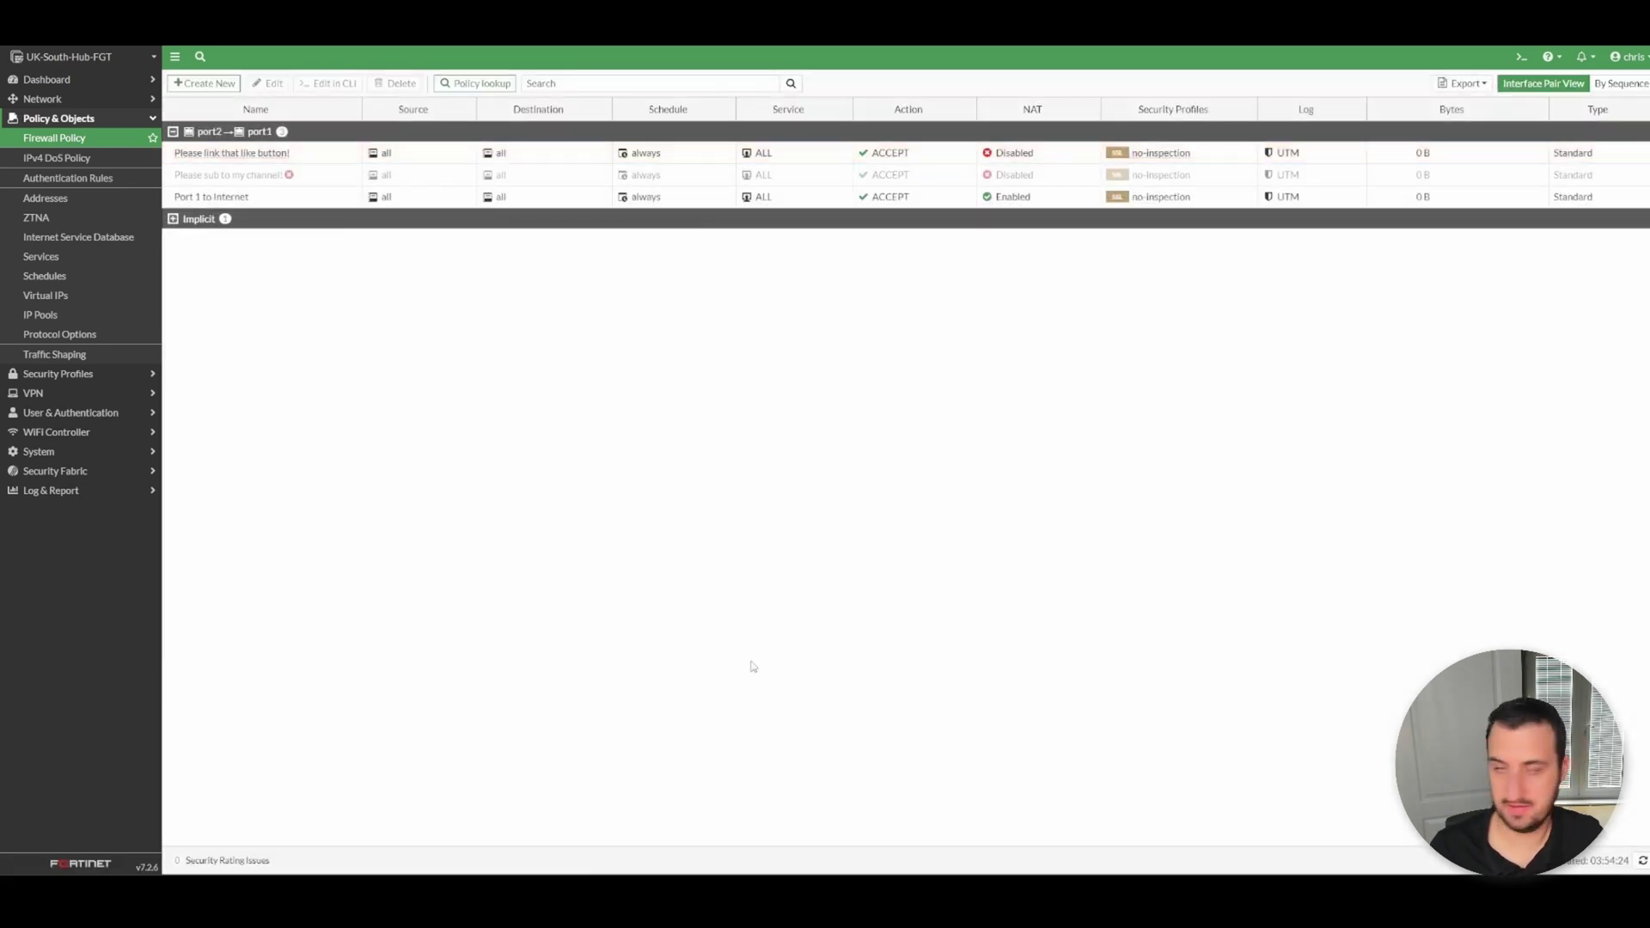
- Enable the disabled firewall policy "Please sub to my channel"
right_click(314, 175)
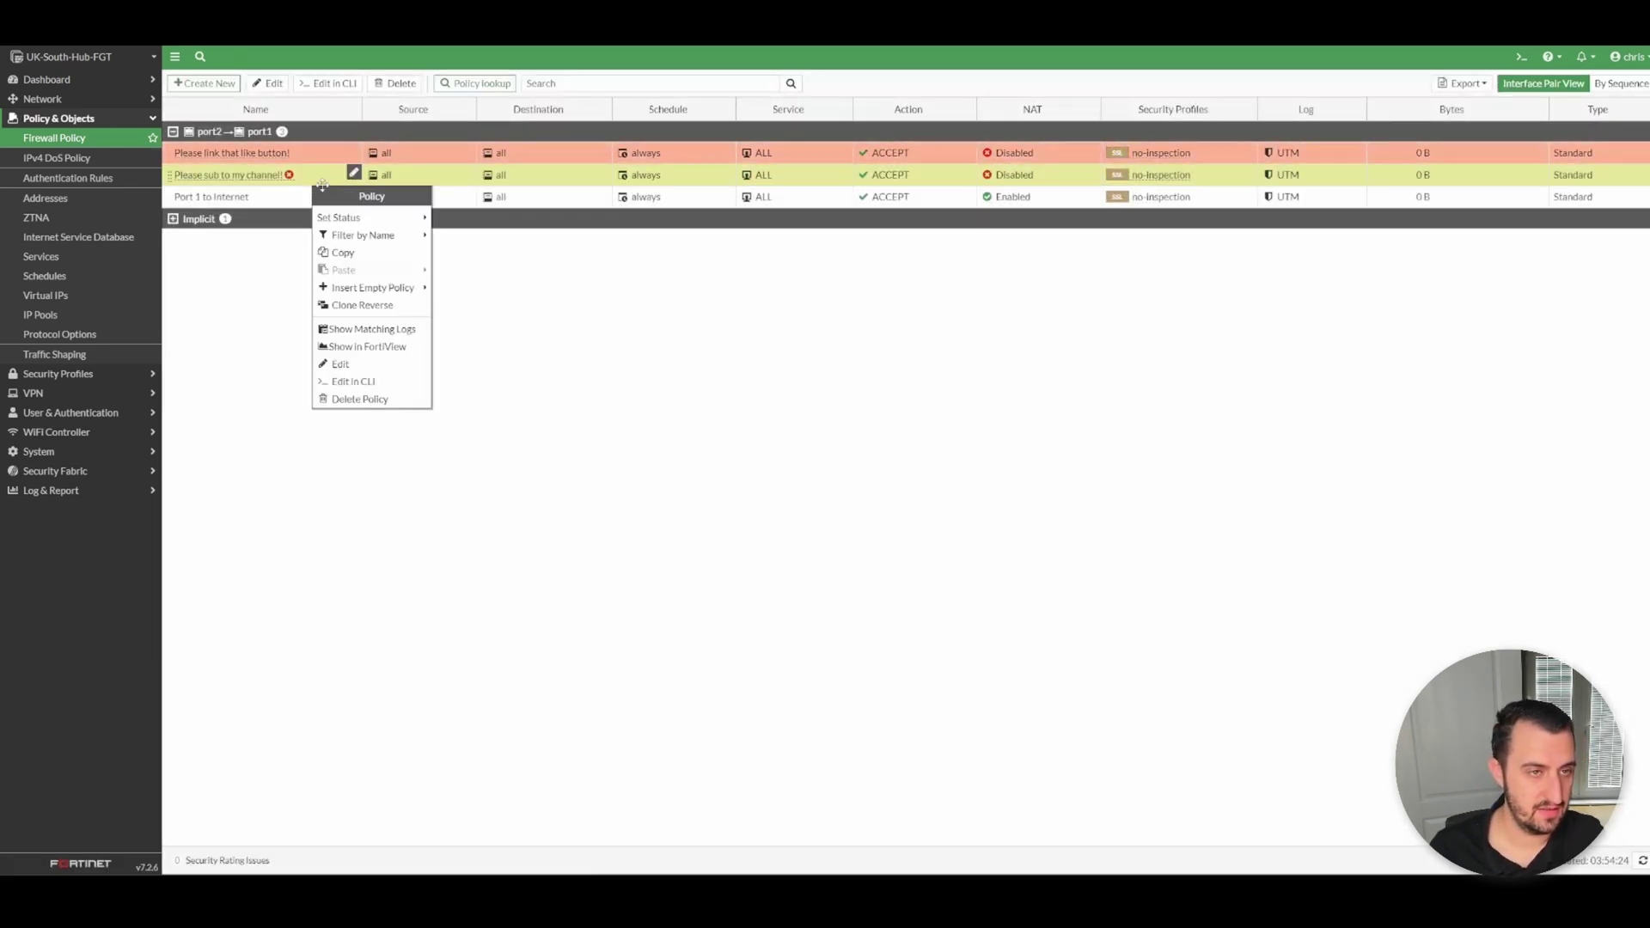
mouse_move(412, 217)
left_click(471, 220)
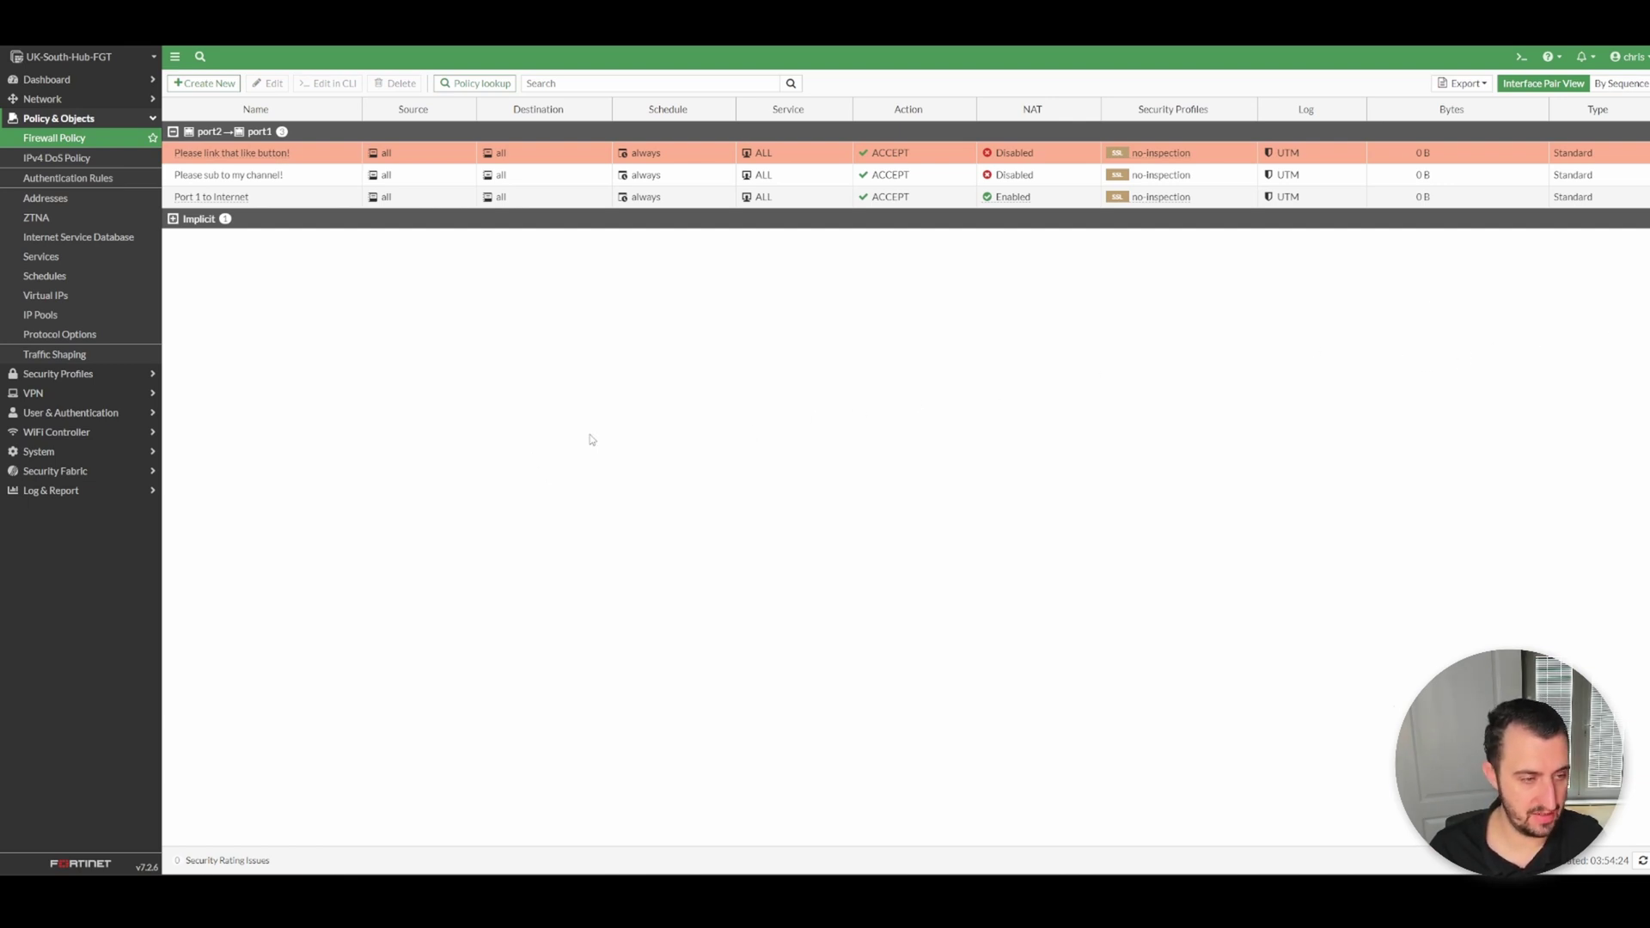
- Open the Central Management connector in the Security Fabric's Fabric Connectors and set its status to Enabled
left_click(67, 471)
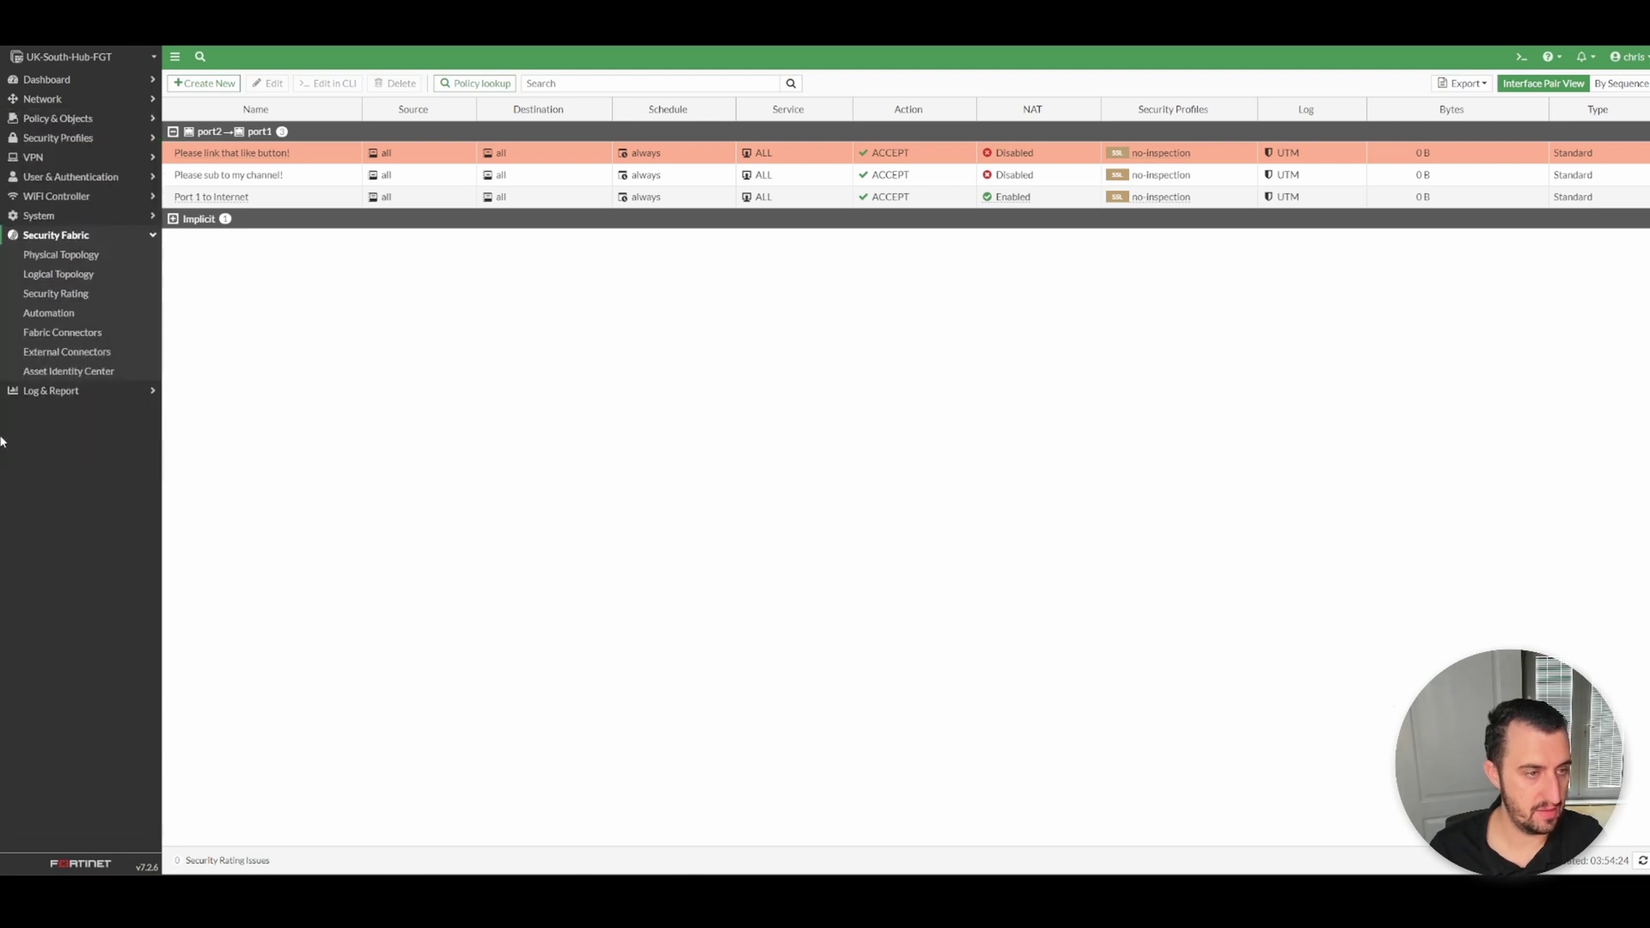
left_click(81, 333)
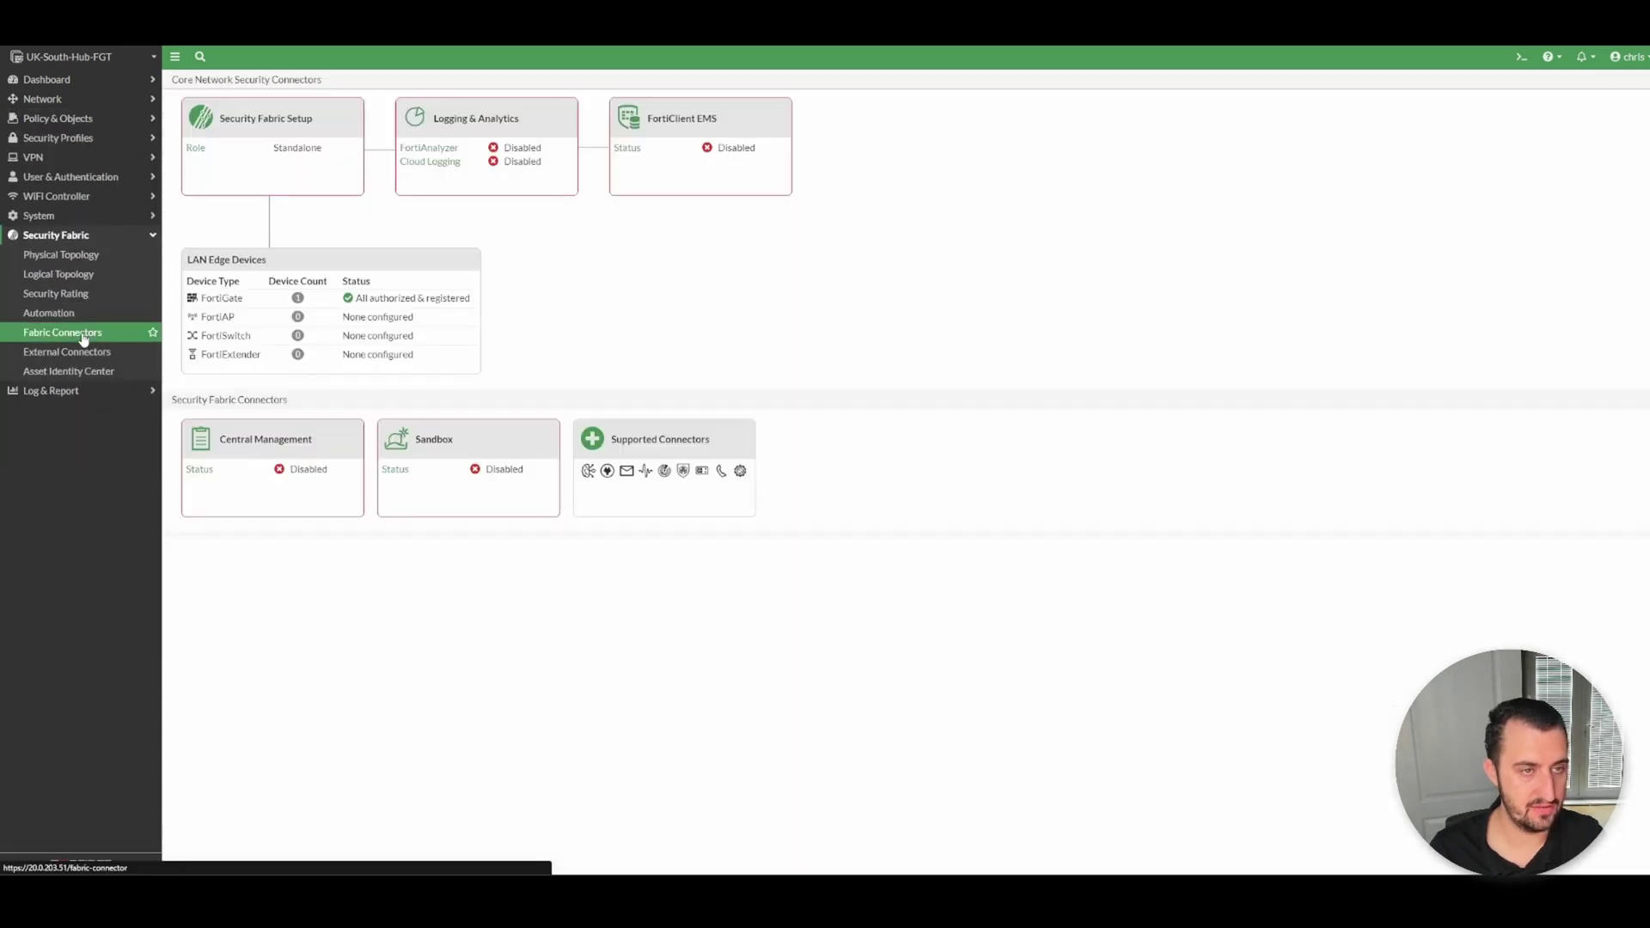
left_click(315, 481)
left_click(331, 487)
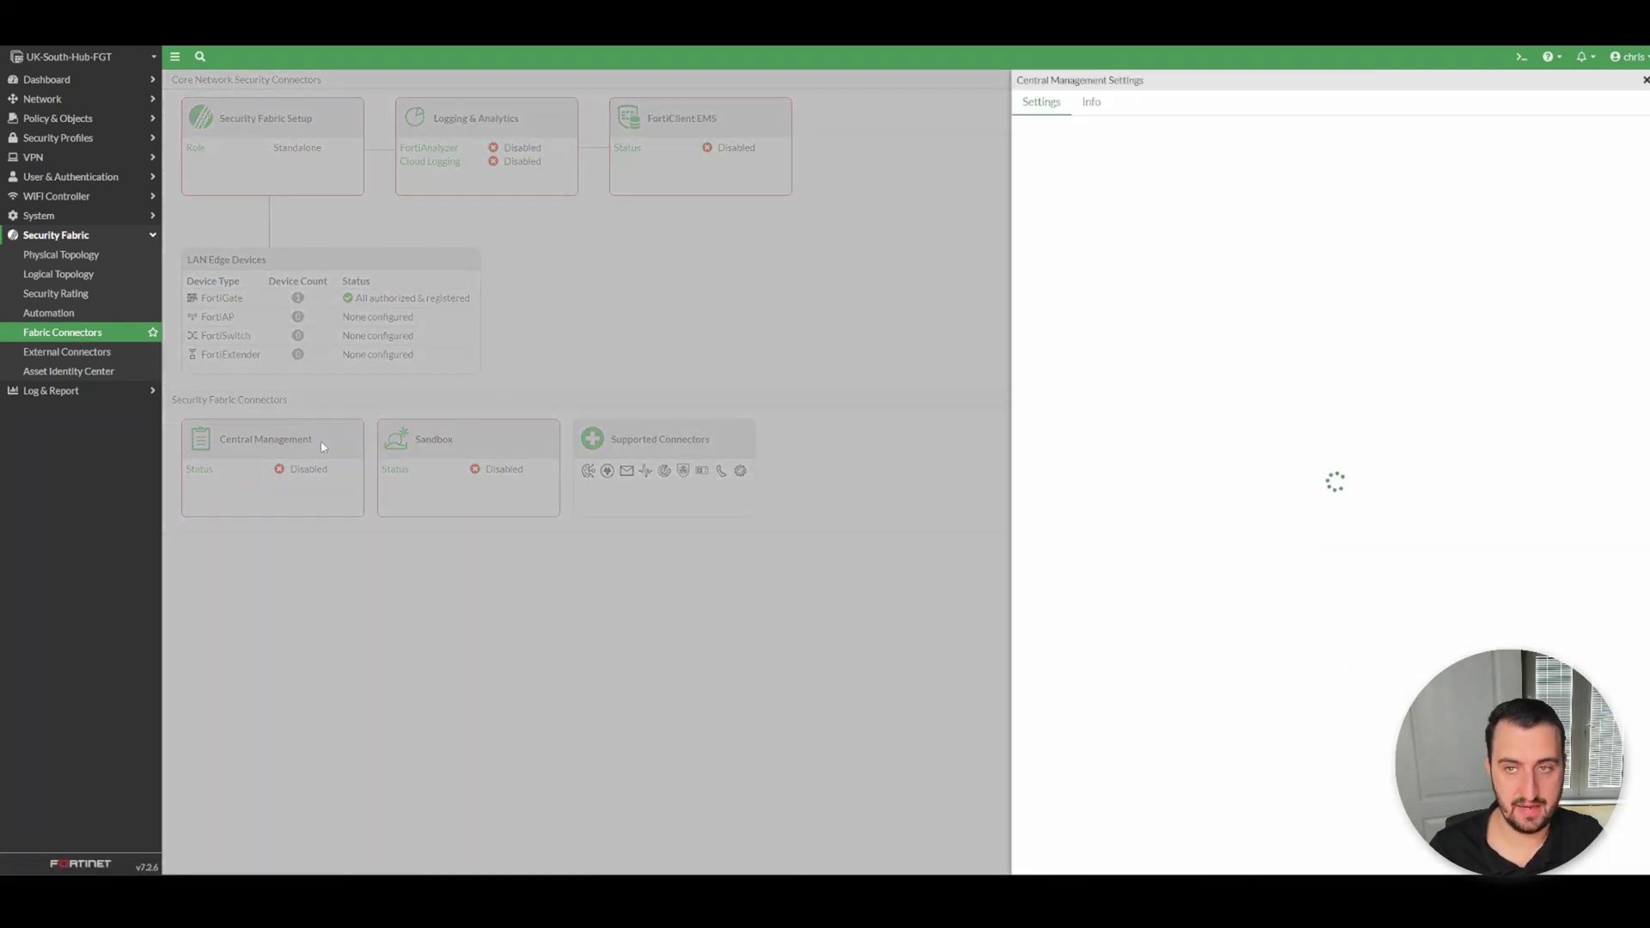
left_click(1088, 134)
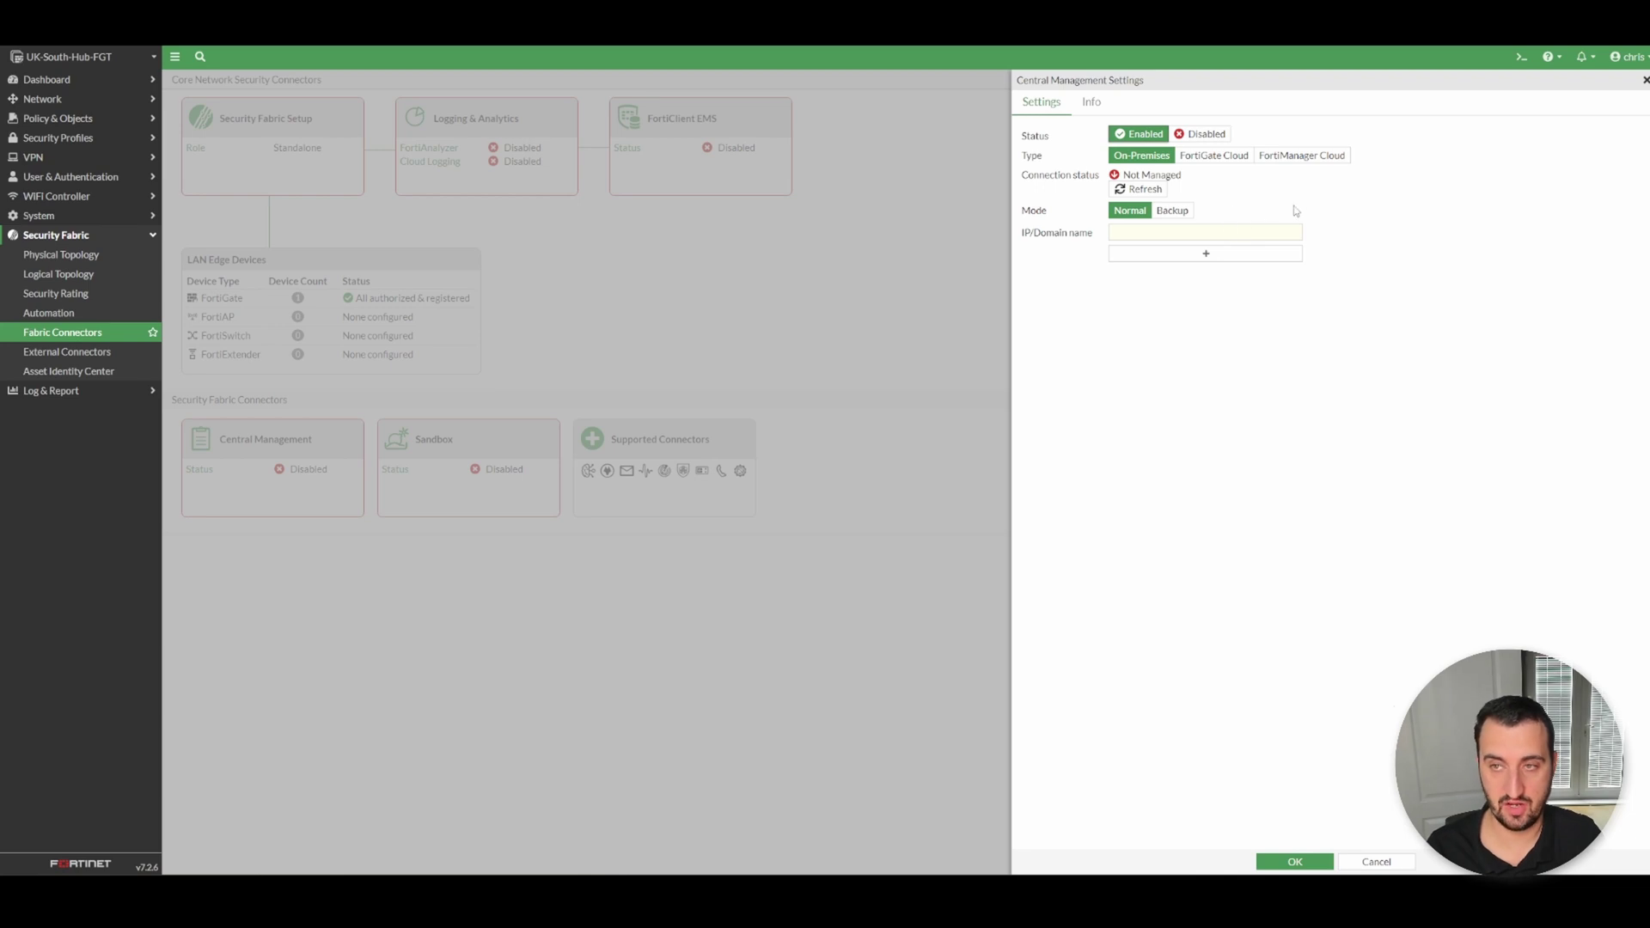
- Set the central management type to FortiManager Cloud, save the settings, and log back in to the FortiGate
left_click(1299, 157)
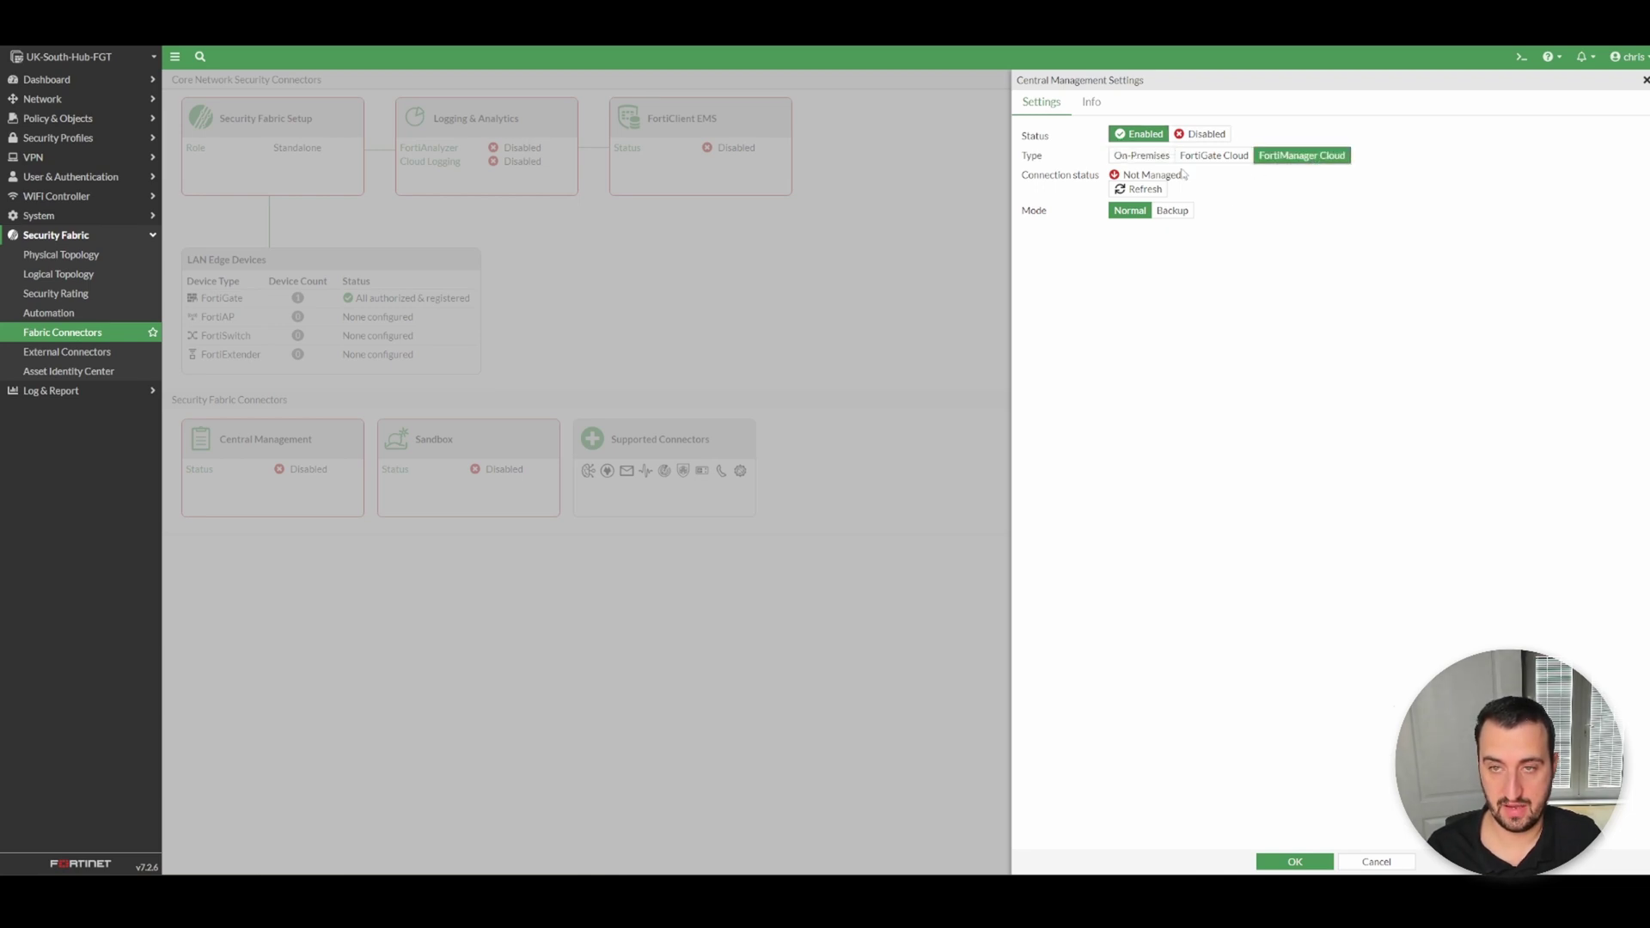
left_click(1131, 190)
left_click(1132, 190)
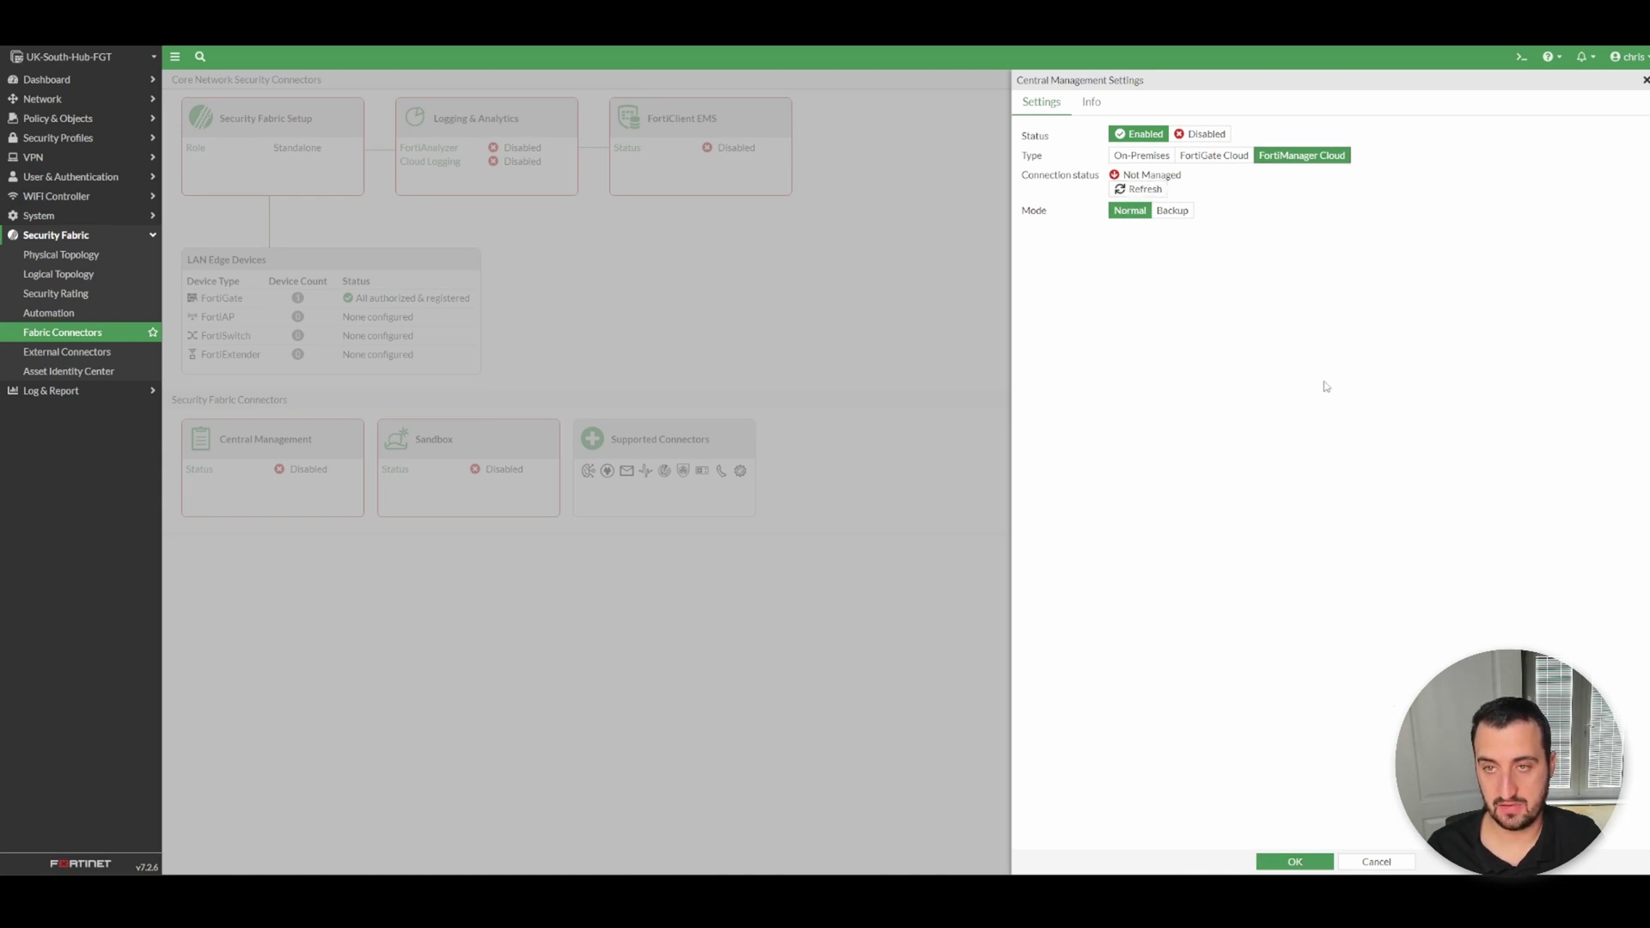
left_click(1294, 862)
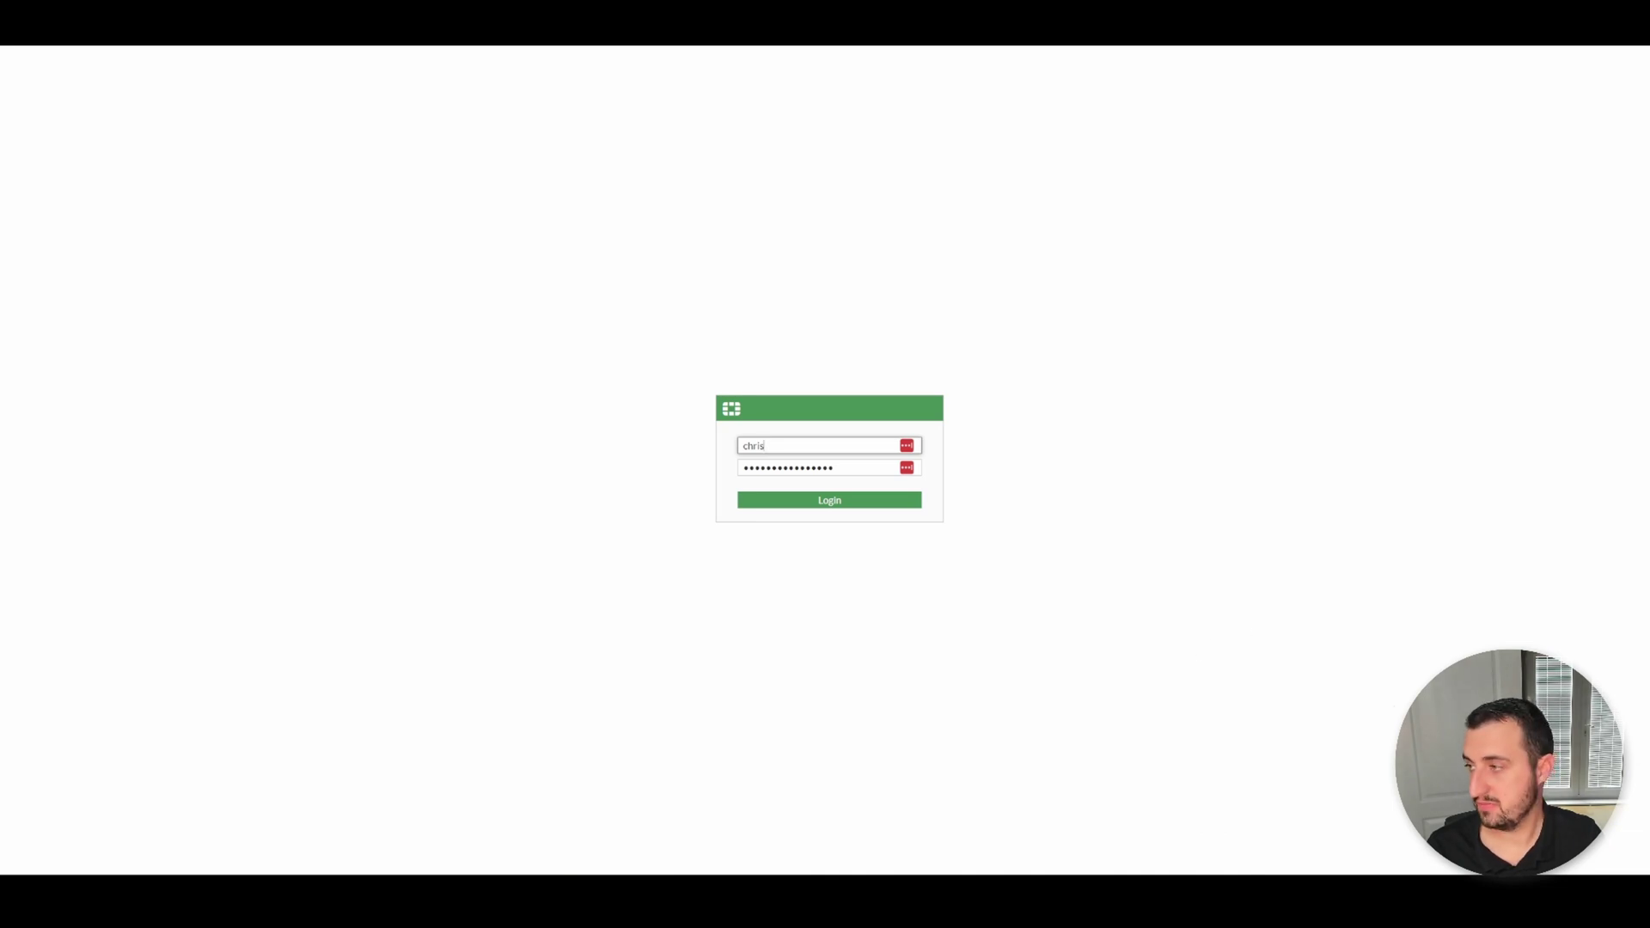
key("Return")
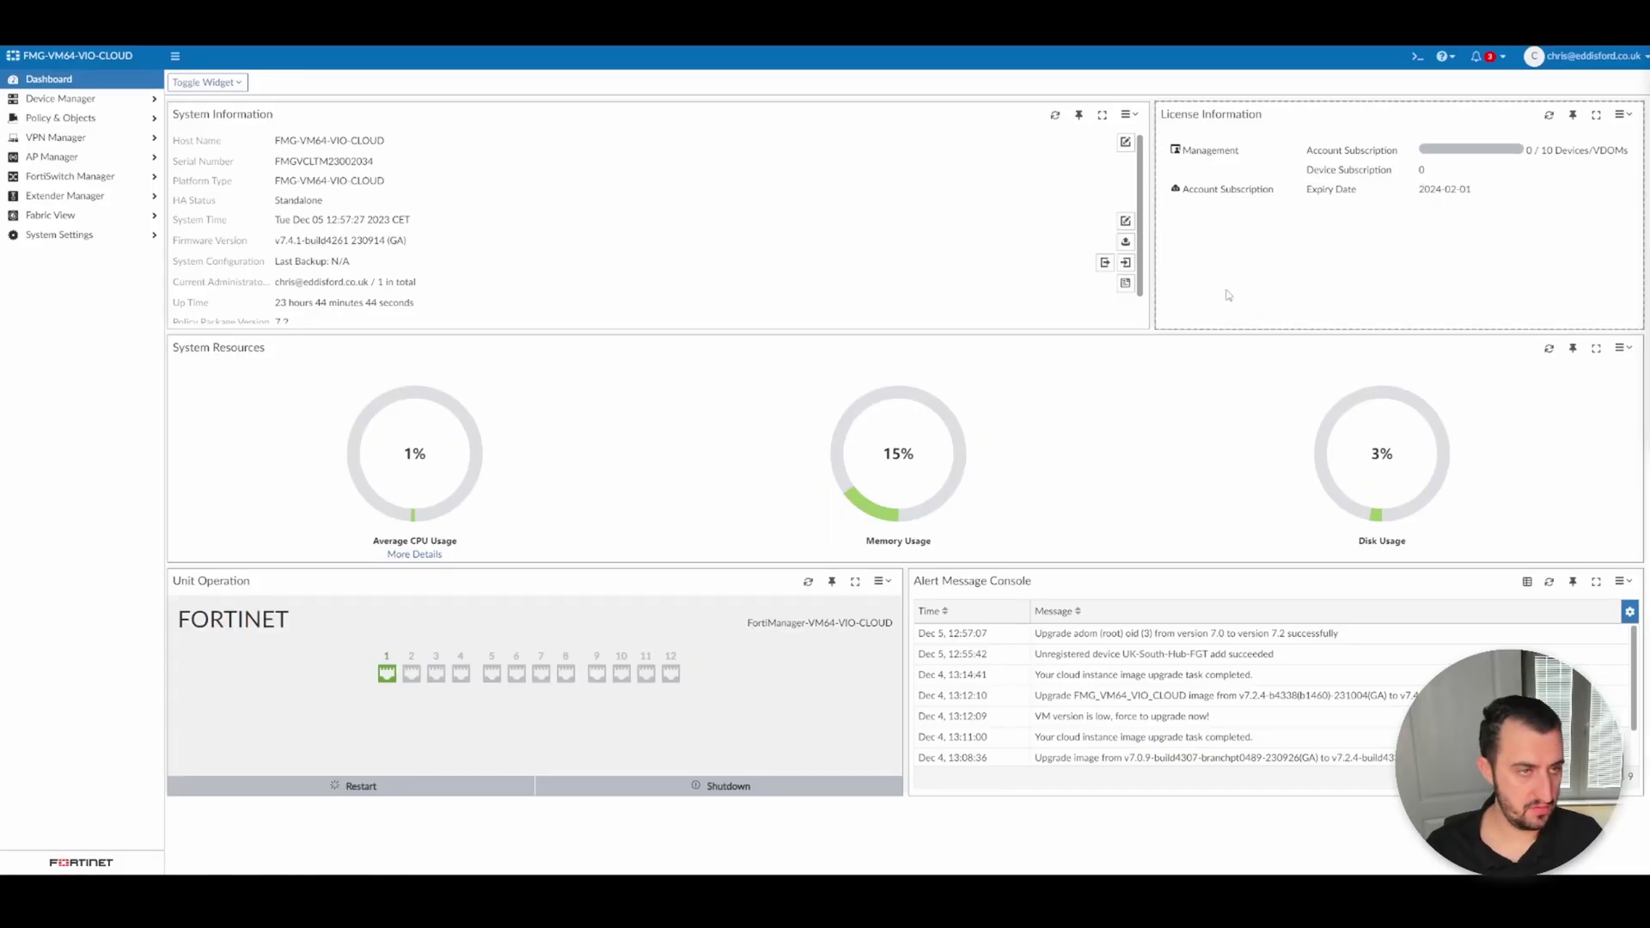
- Switch to FortiManager Cloud, list the unauthorized devices from its notifications and show the full serial numbers
left_click(1479, 56)
left_click(1324, 86)
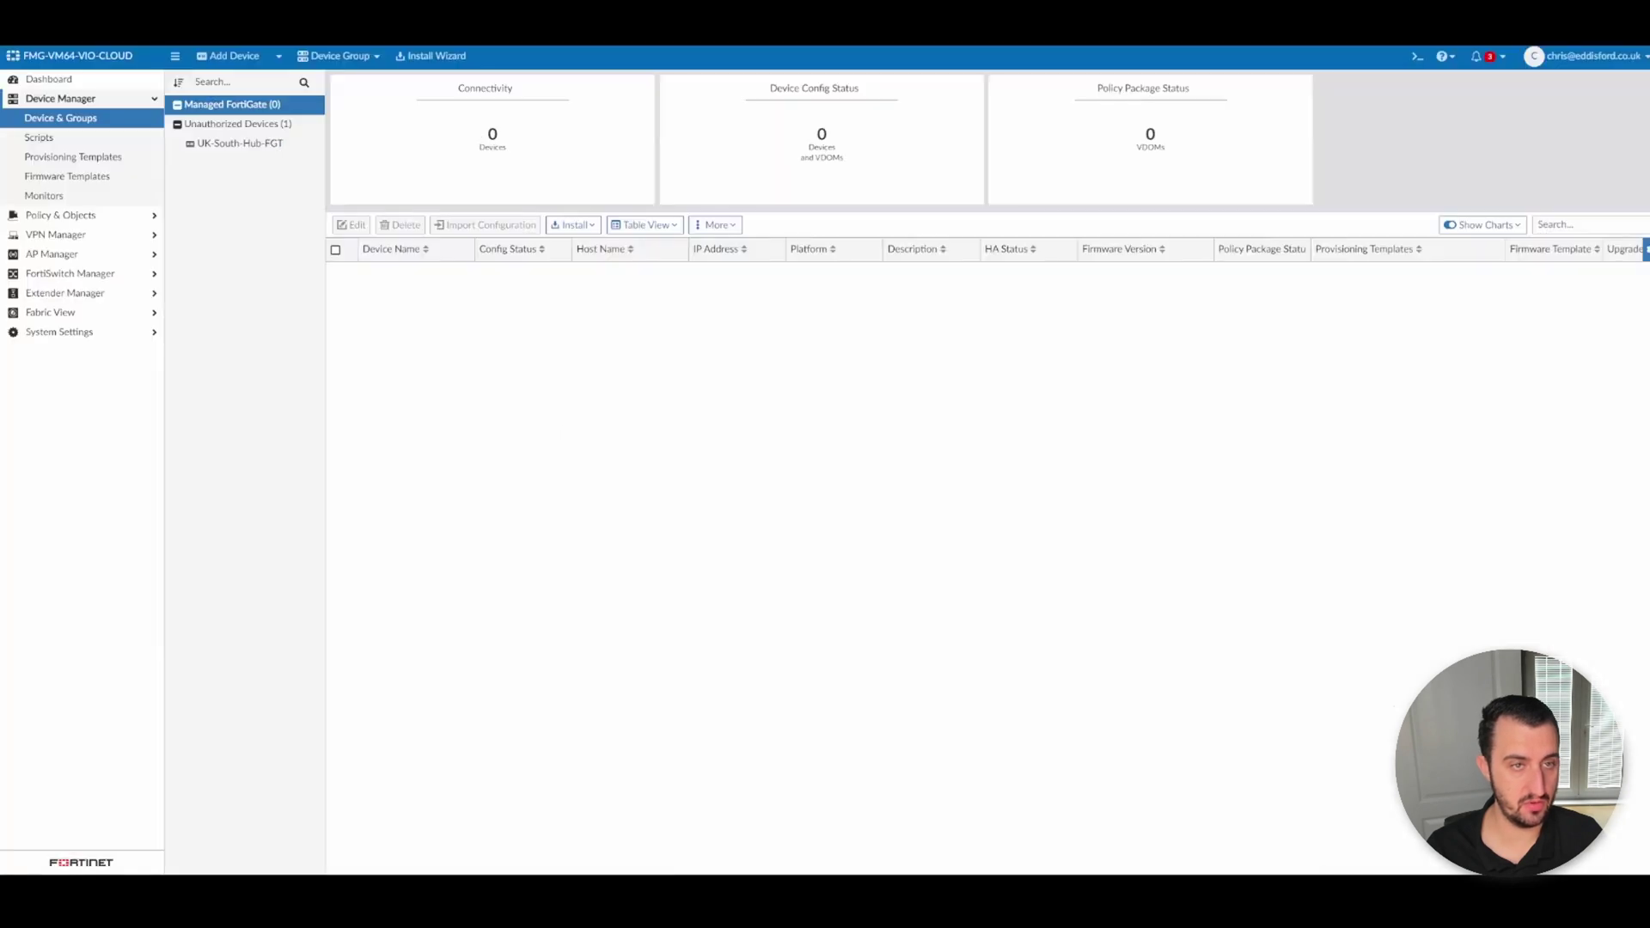
left_click(247, 123)
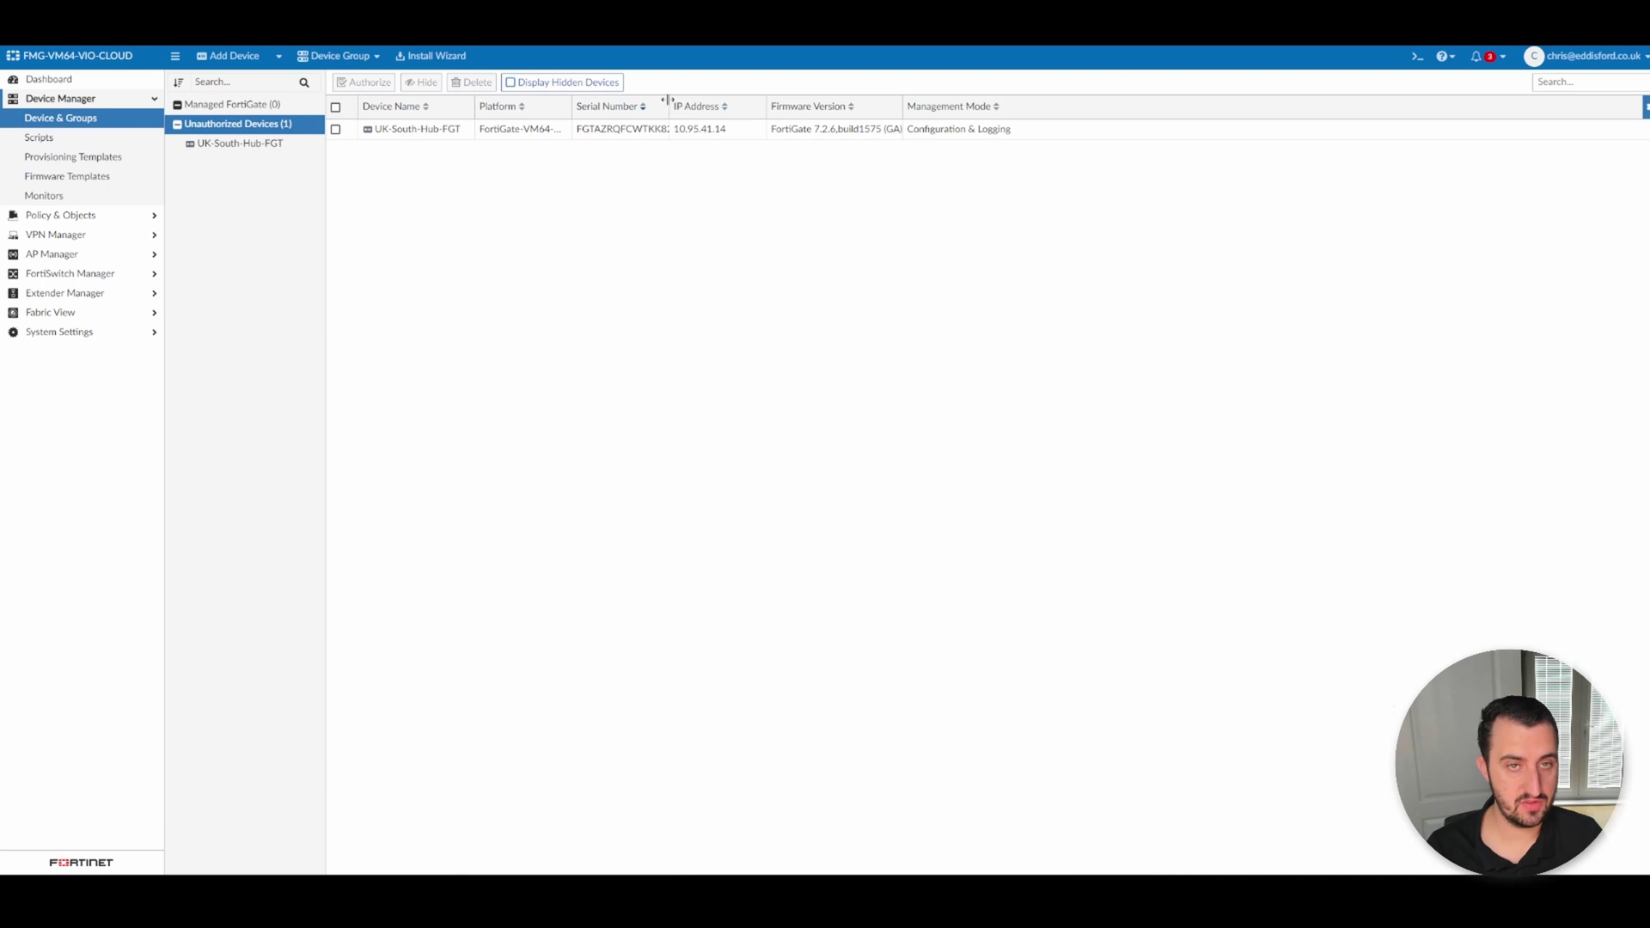
left_click_drag(669, 100, 757, 102)
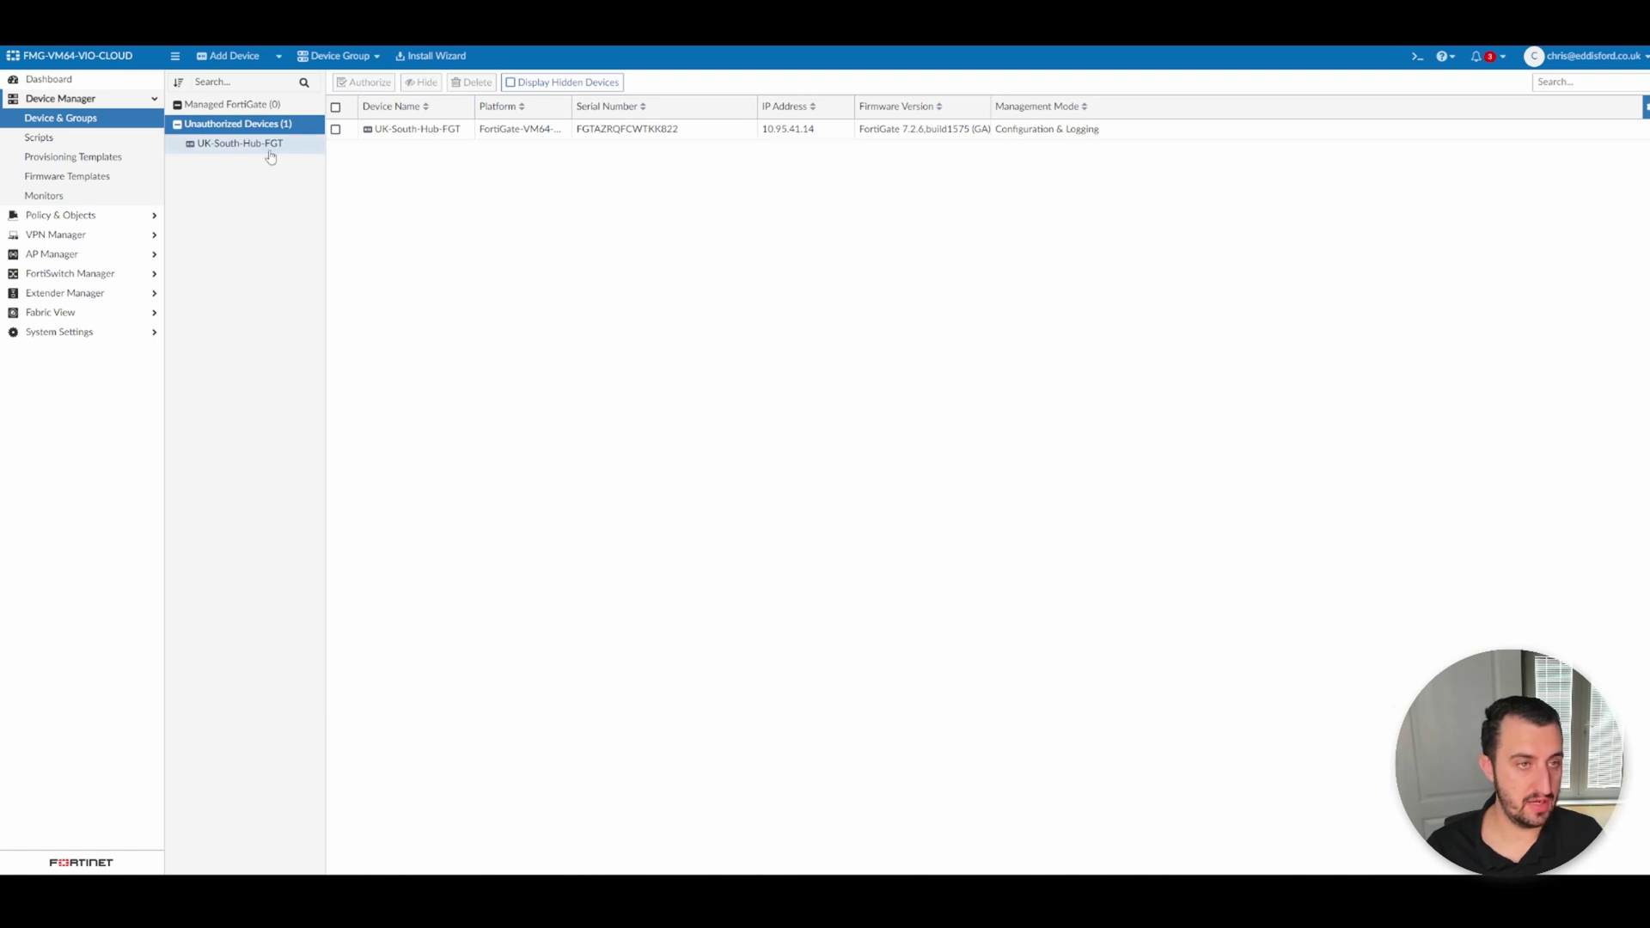
- Authorize UK-South-Hub-FGT into the root (FortiGate 7.2) ADOM, keeping its device name and assigning no policy package
right_click(270, 153)
left_click(292, 159)
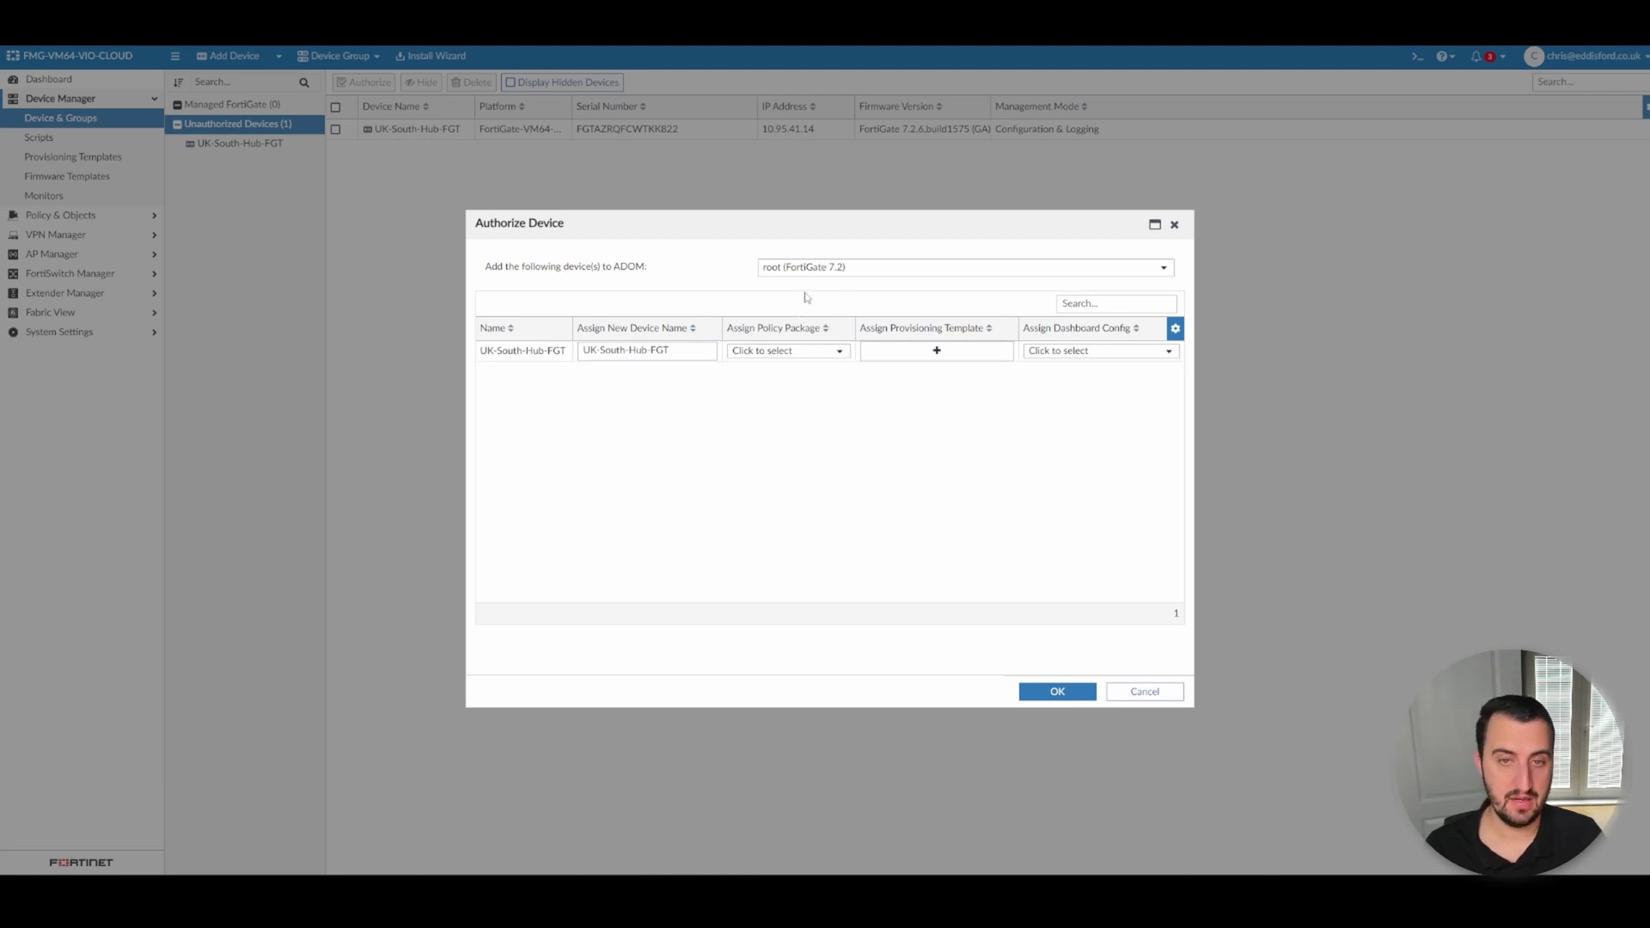
left_click(842, 268)
left_click(820, 328)
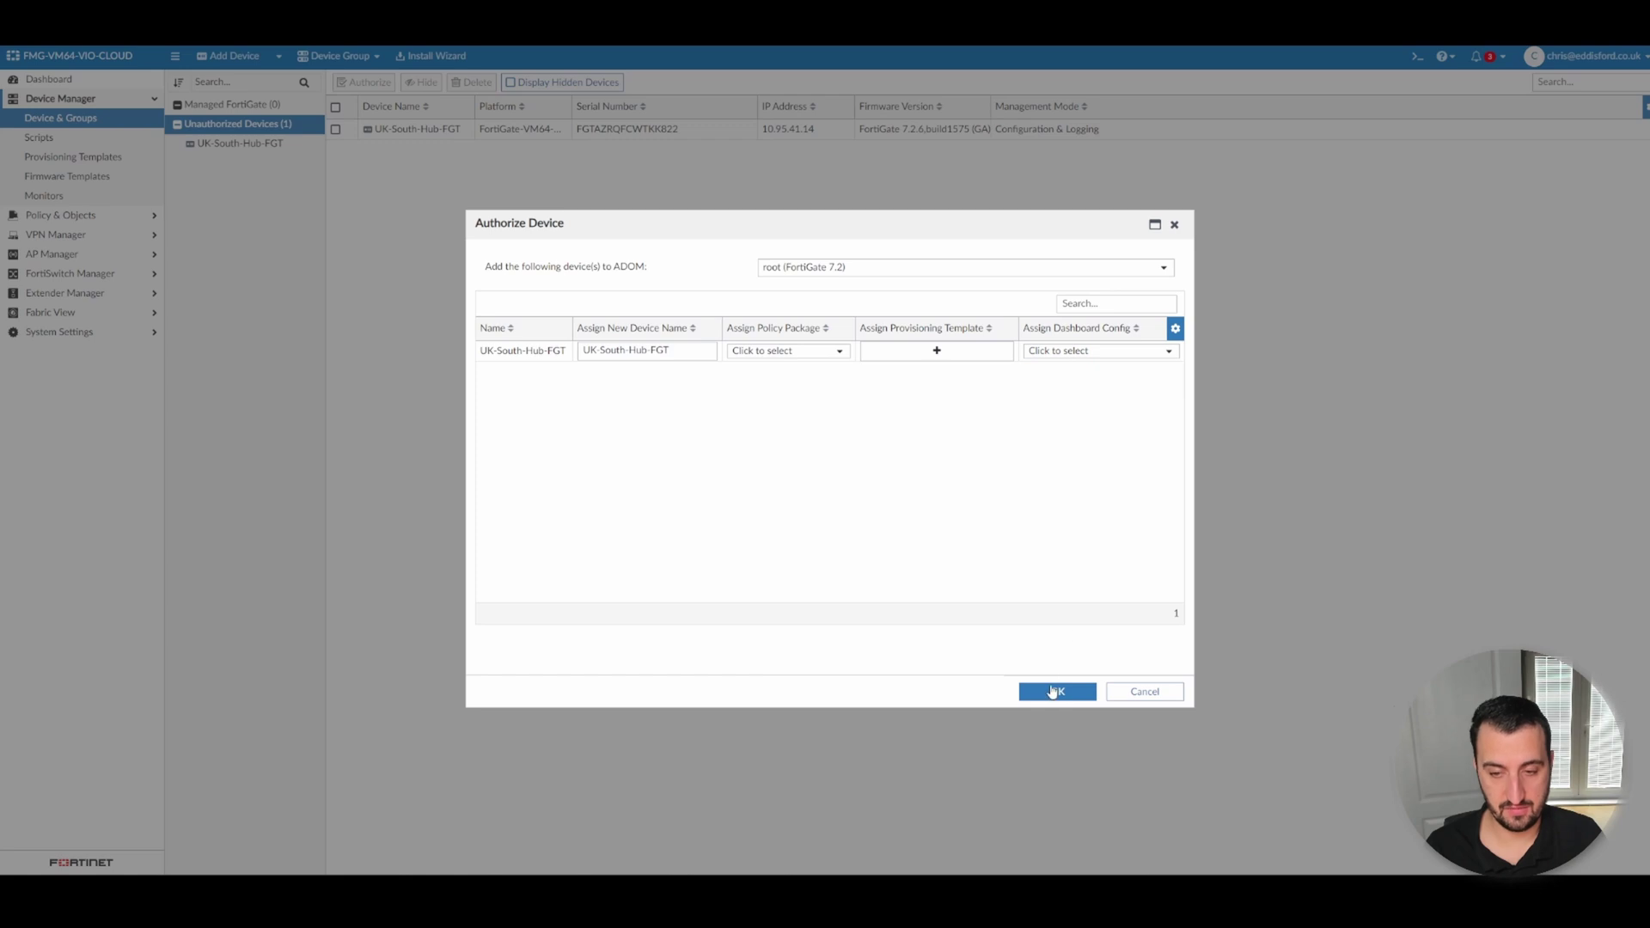
left_click(1055, 692)
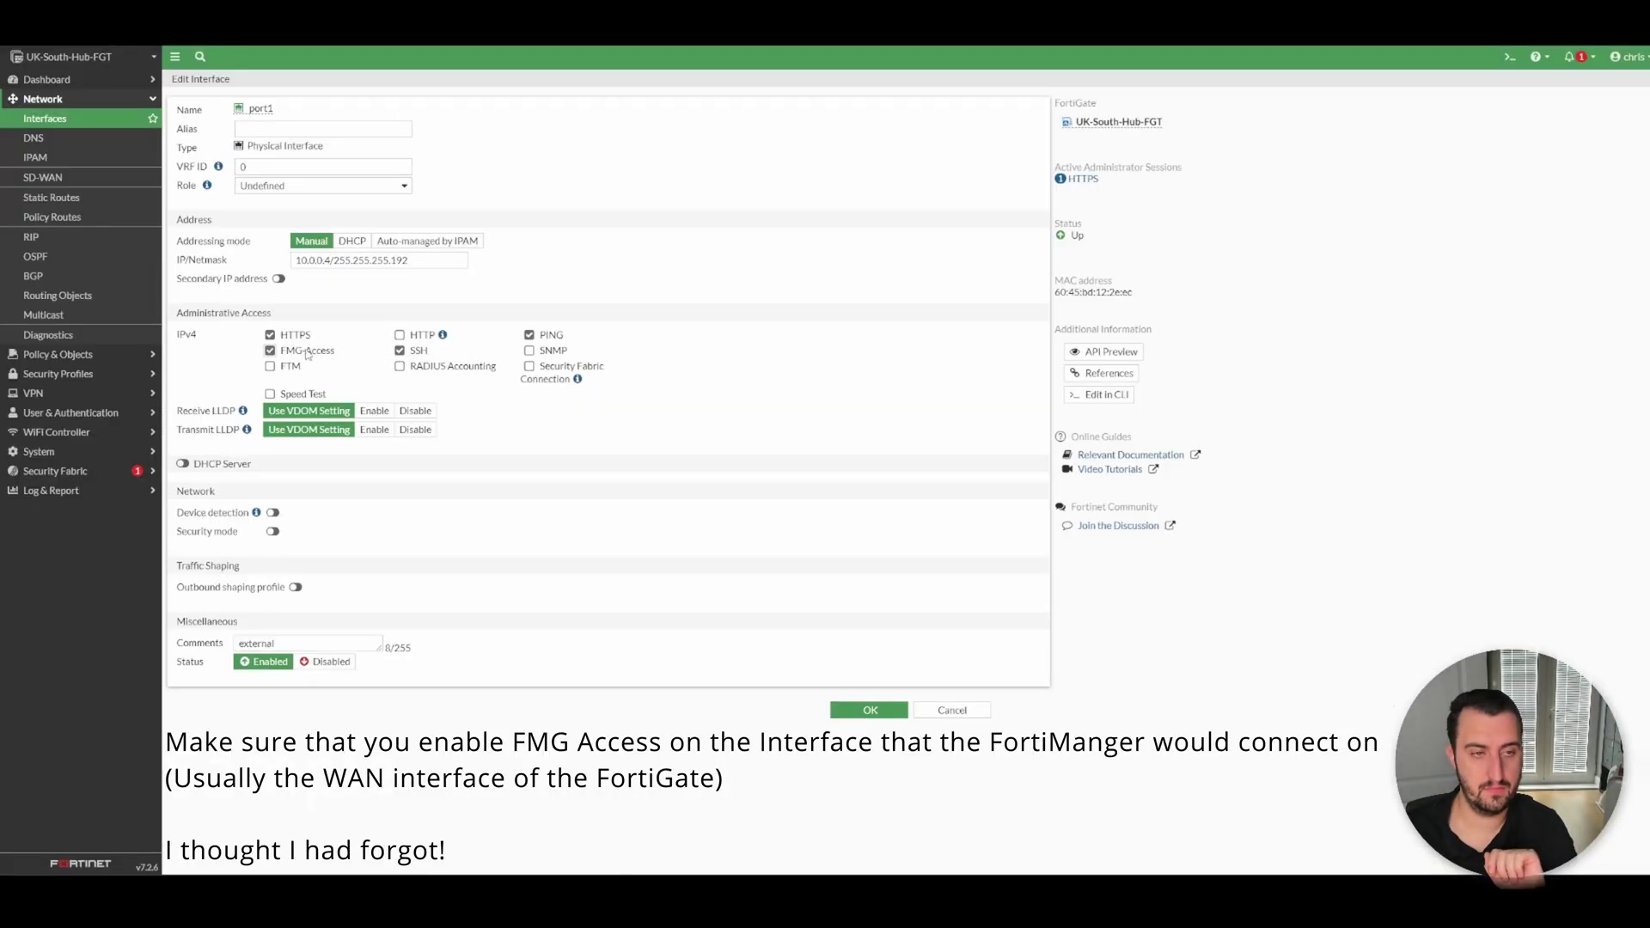
- Close the add-device task details in FortiManager and check UK-South-Hub-FGT's summary in the managed device list
left_click(34, 138)
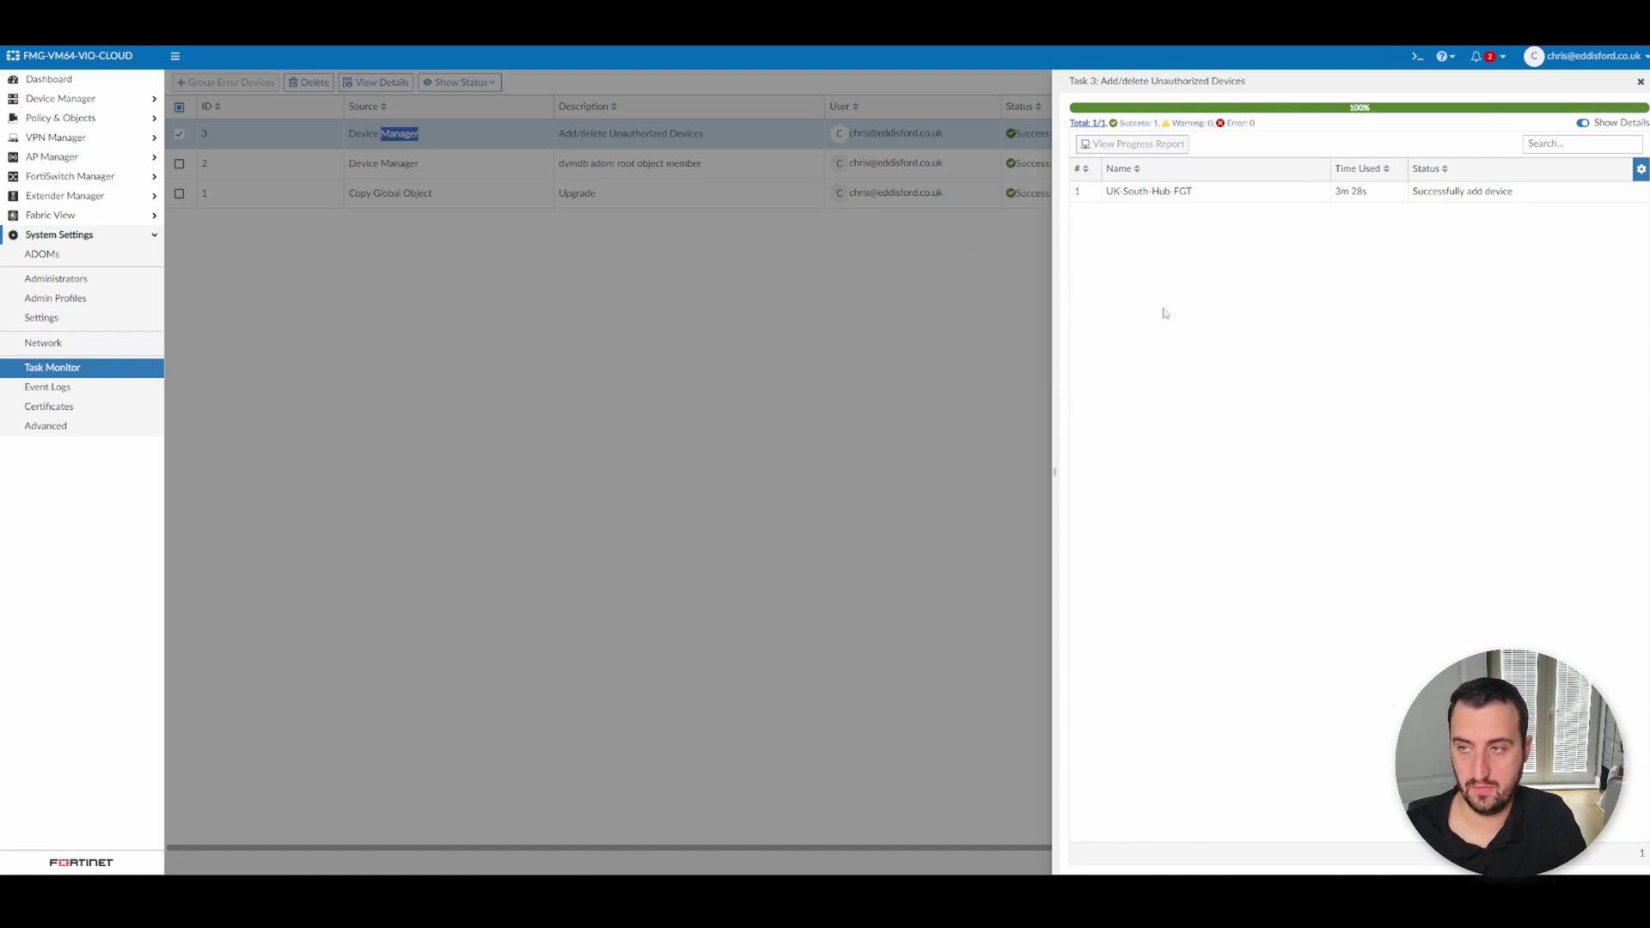
left_click(1640, 78)
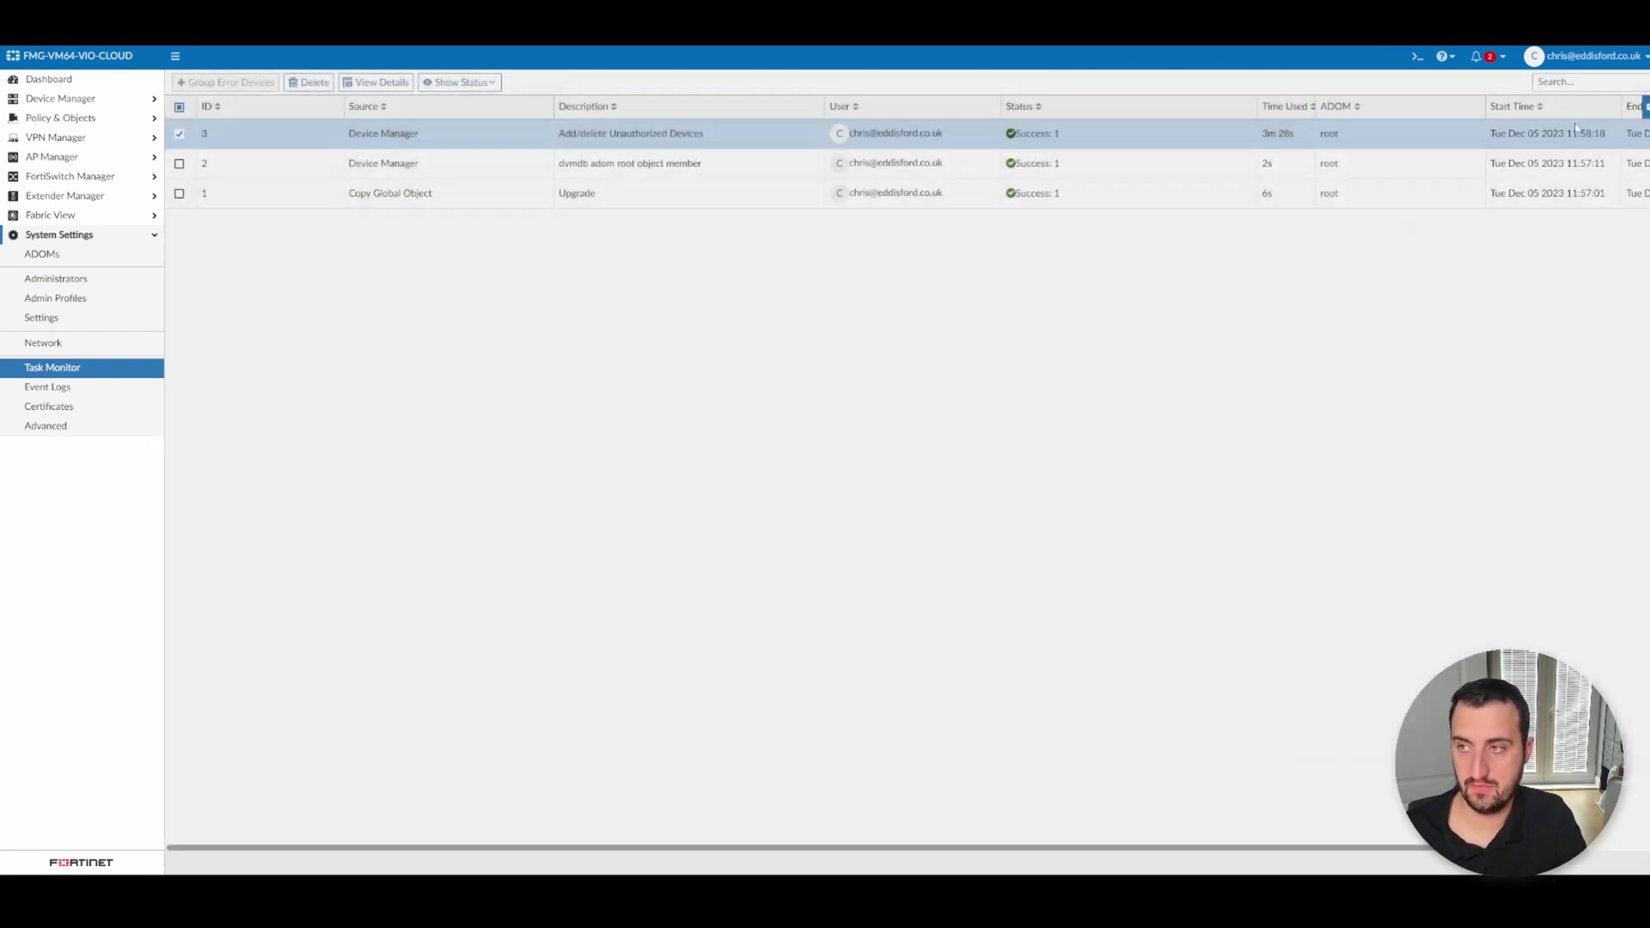
left_click(60, 98)
left_click(65, 120)
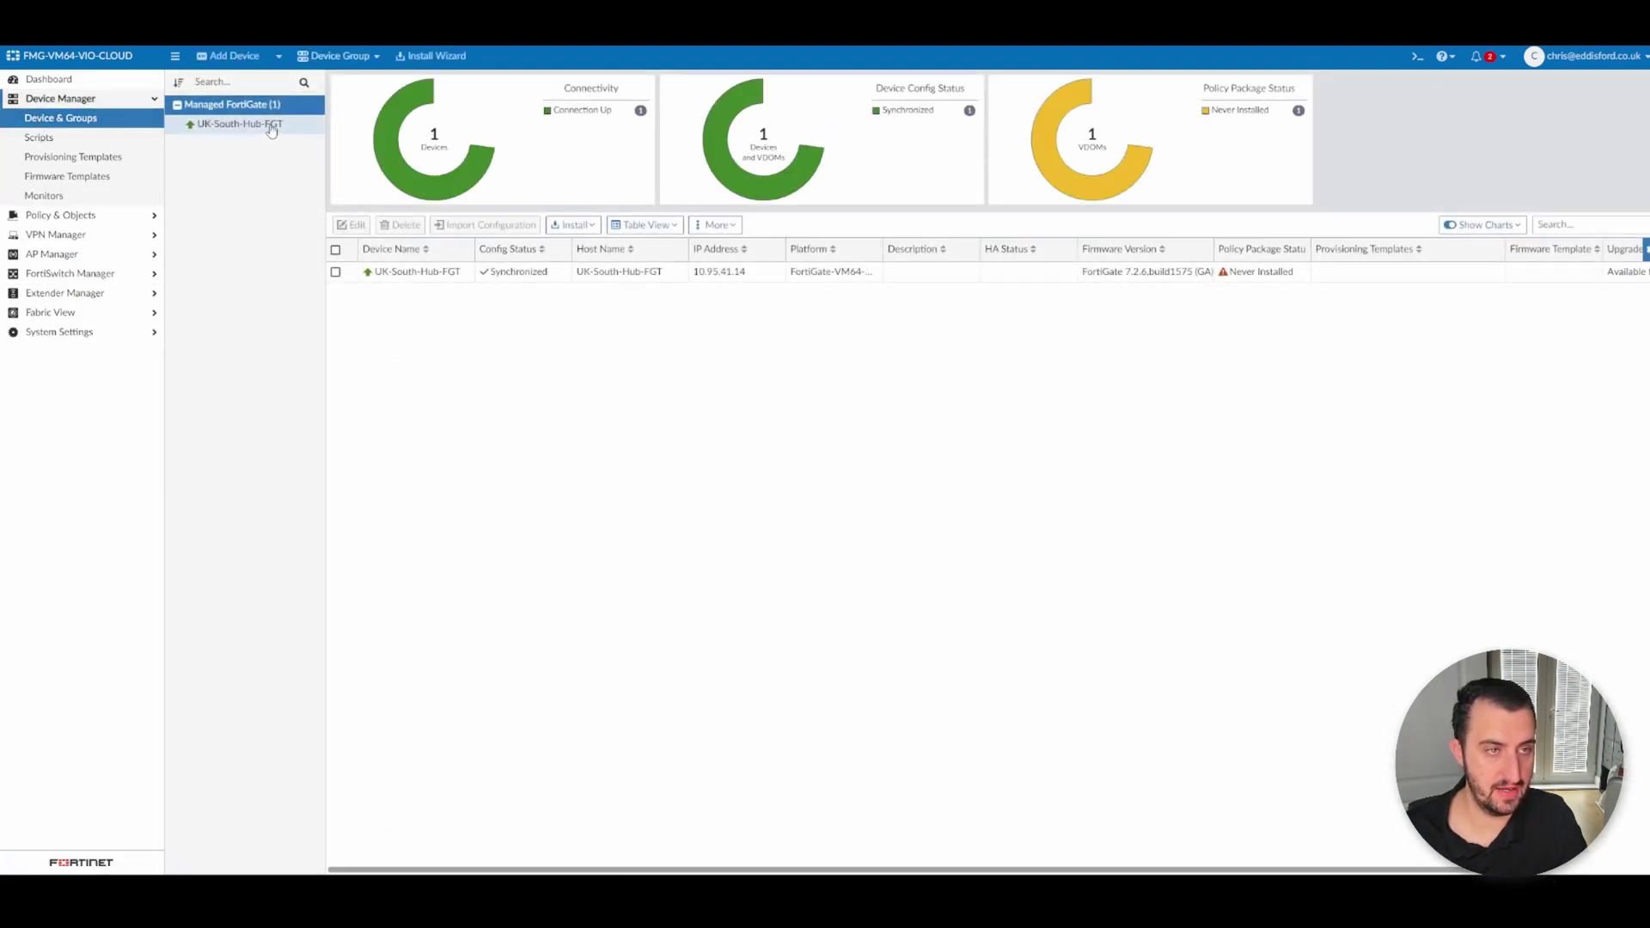
left_click(237, 125)
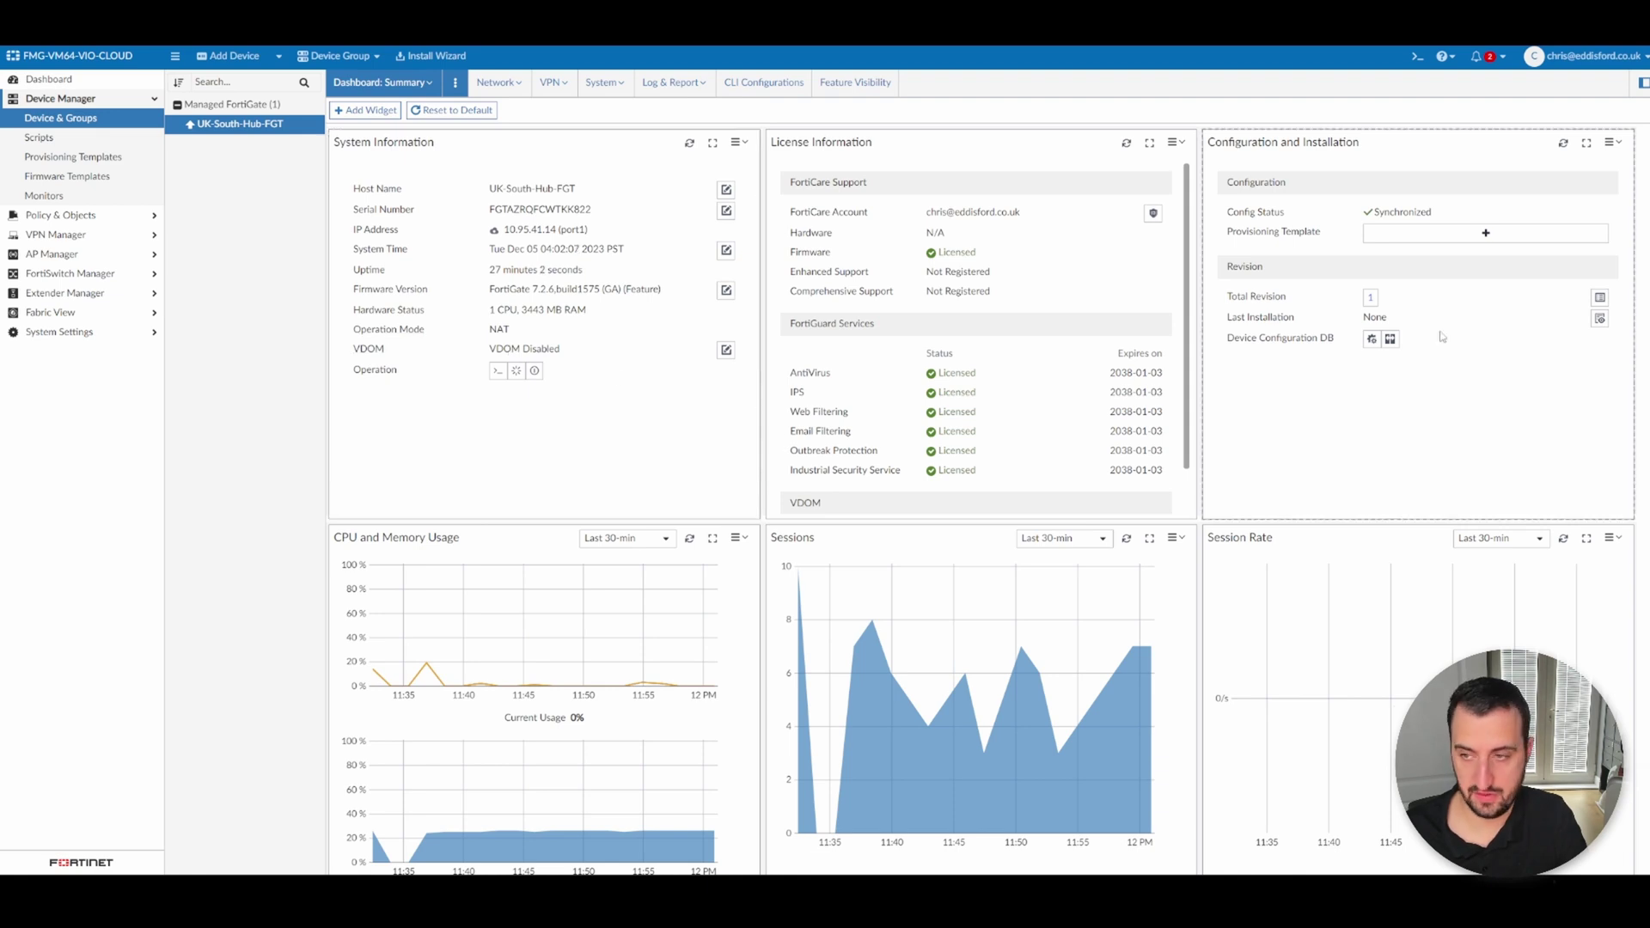
left_click(232, 104)
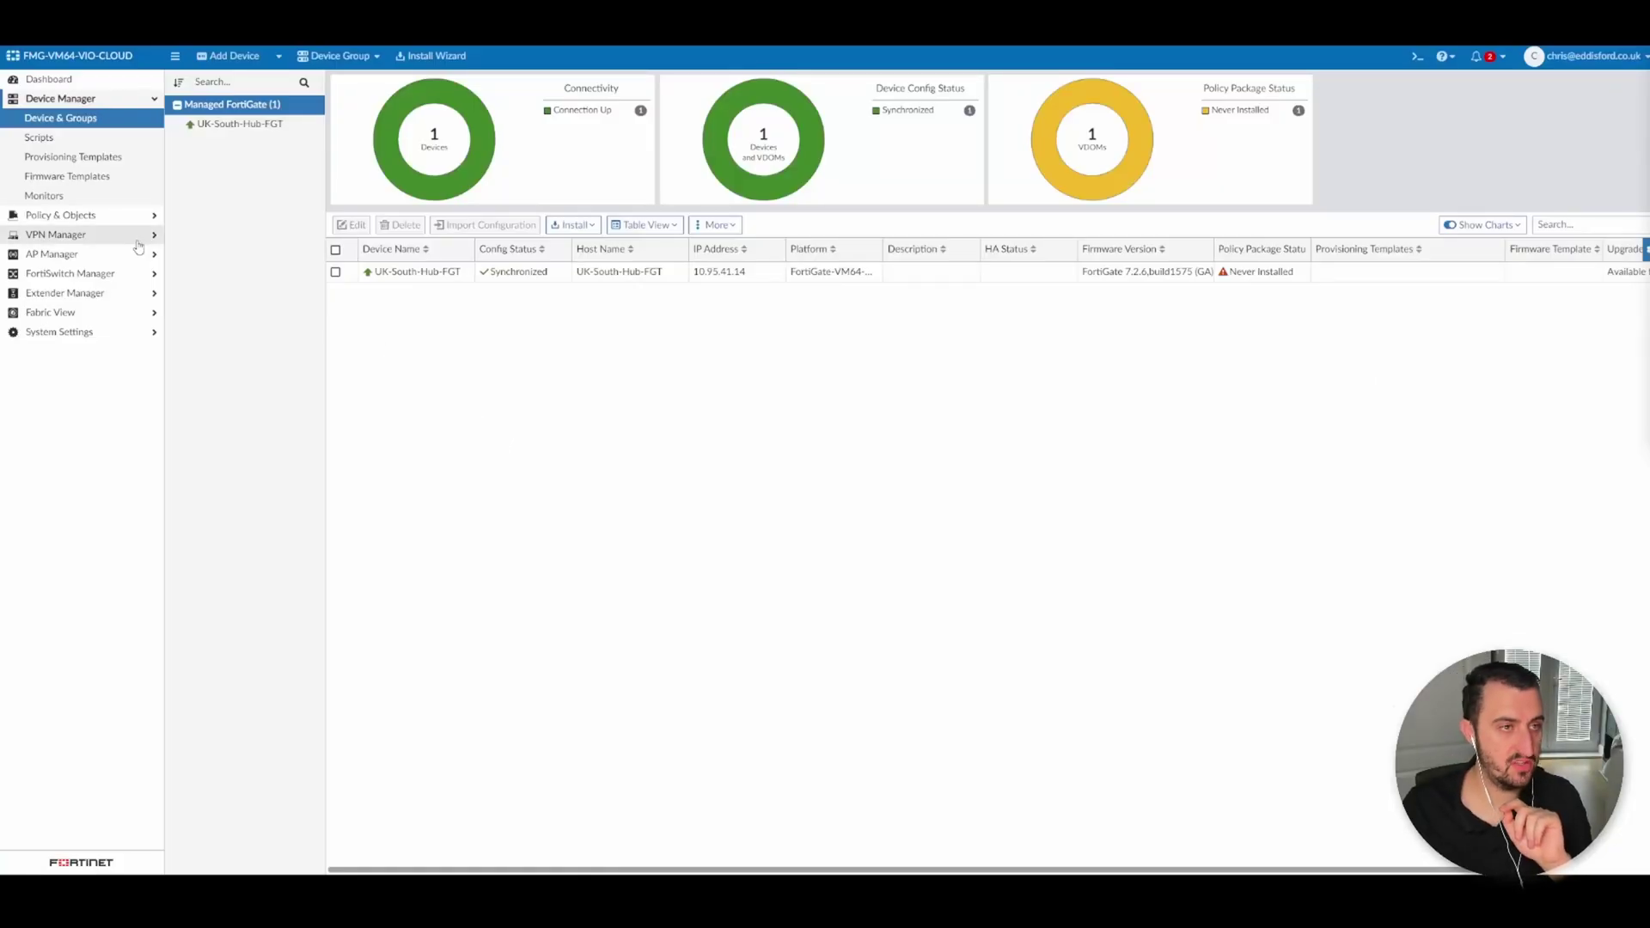
- Review the FortiManager dashboard, the device summary of UK-South-Hub-FGT and the default policy package's firewall policies
left_click(49, 79)
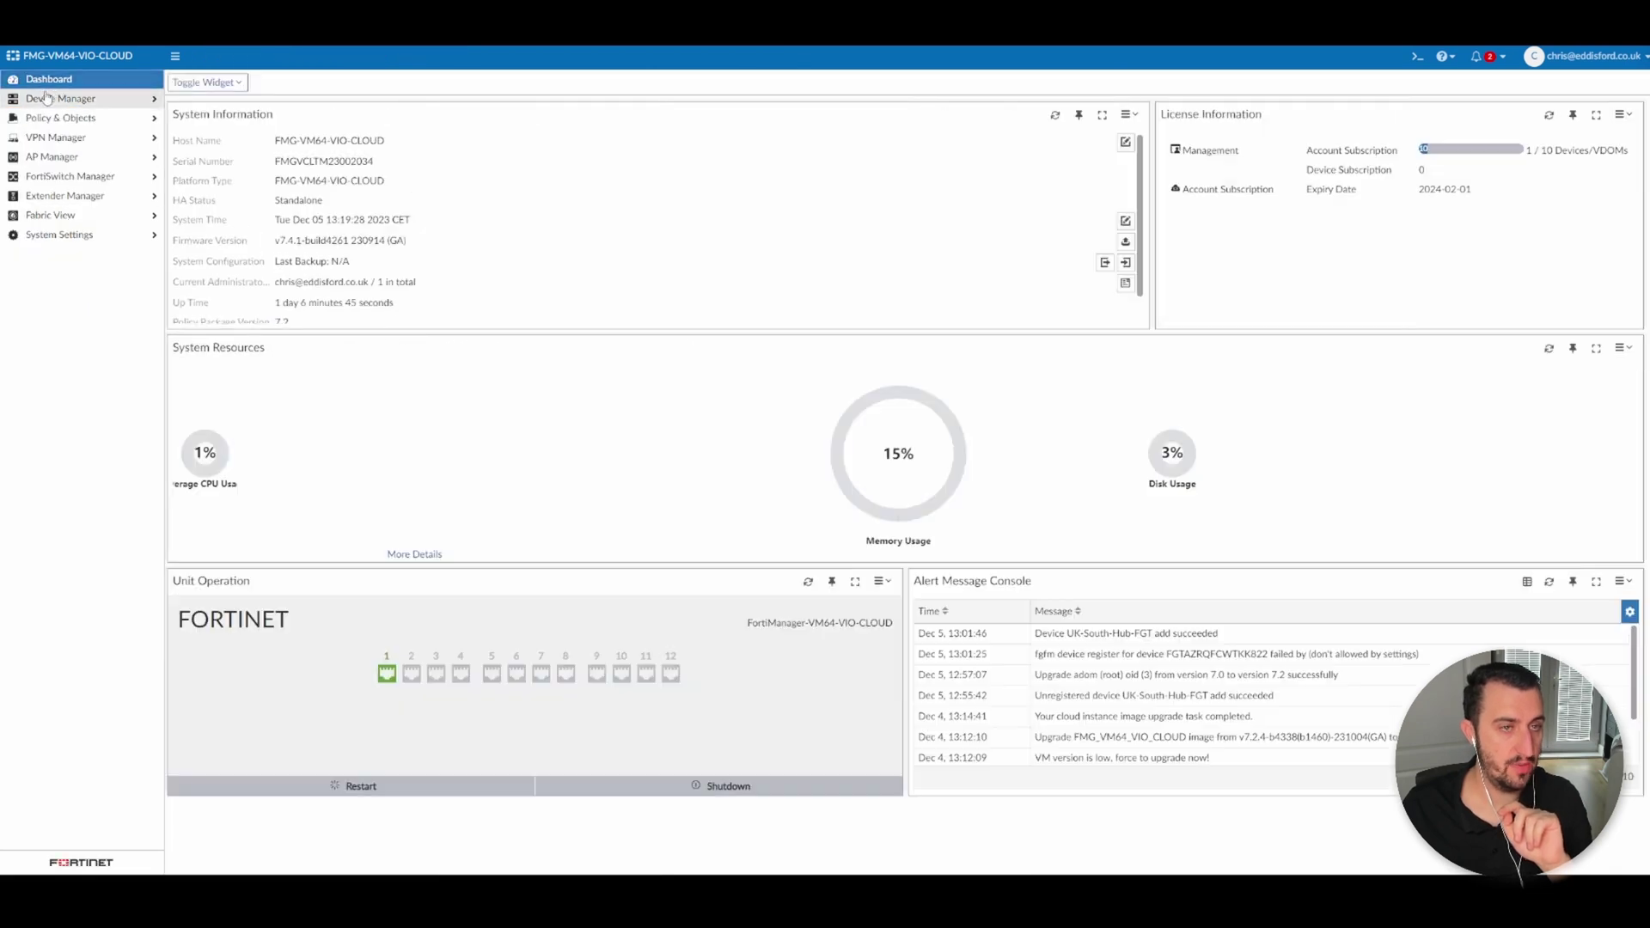
left_click(60, 98)
left_click(39, 121)
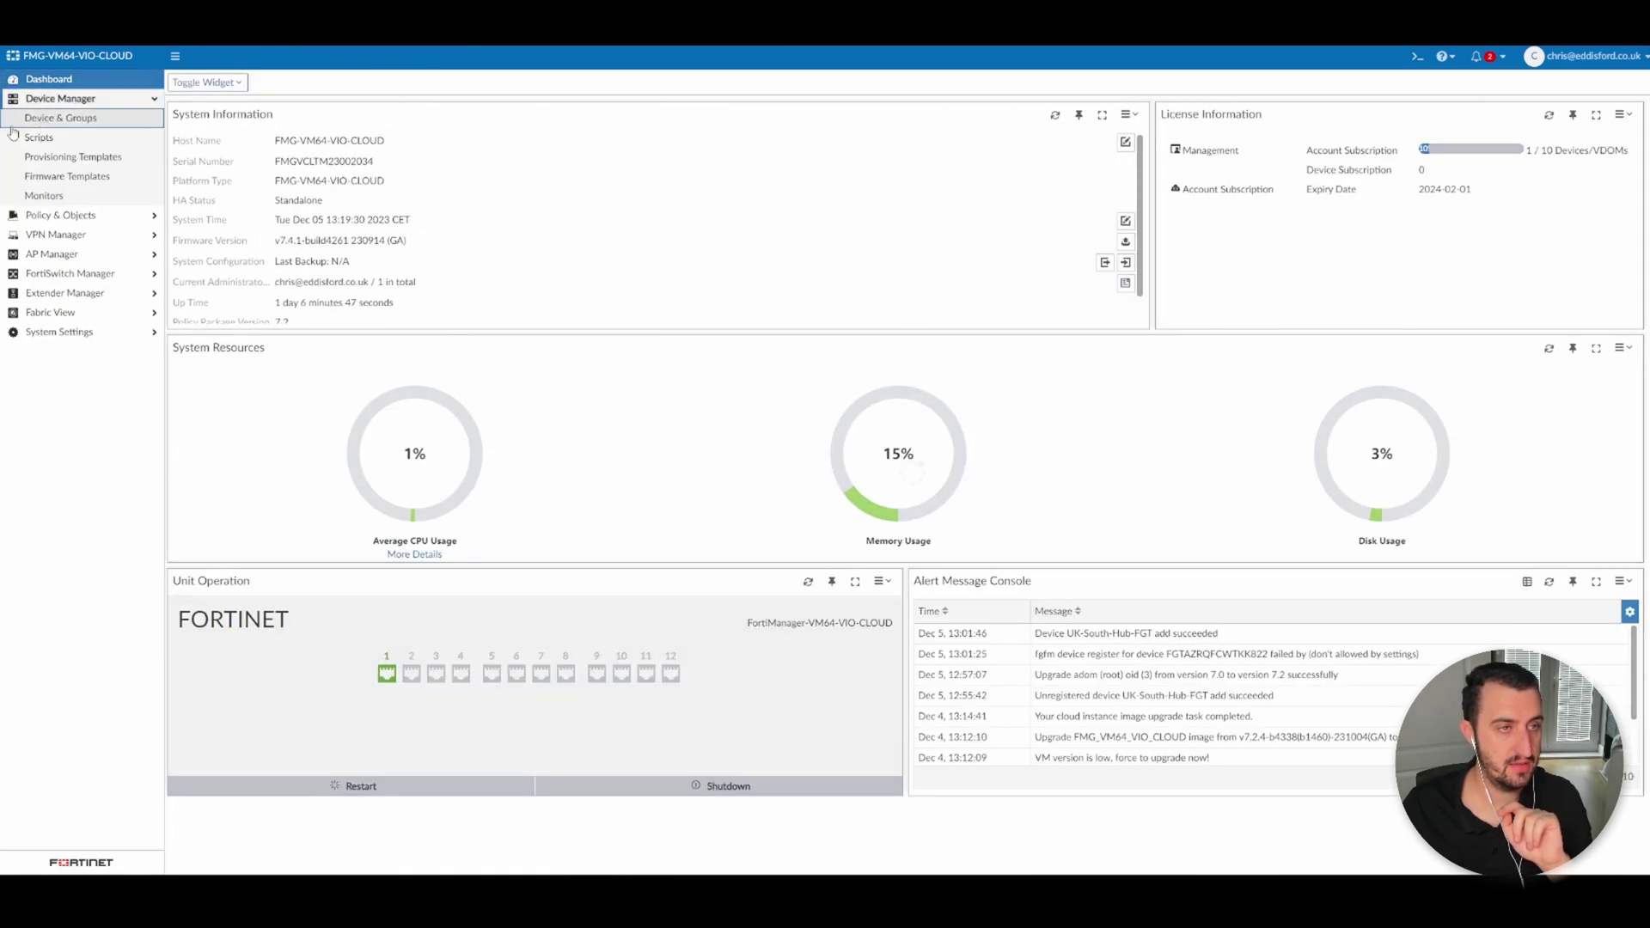
left_click(237, 125)
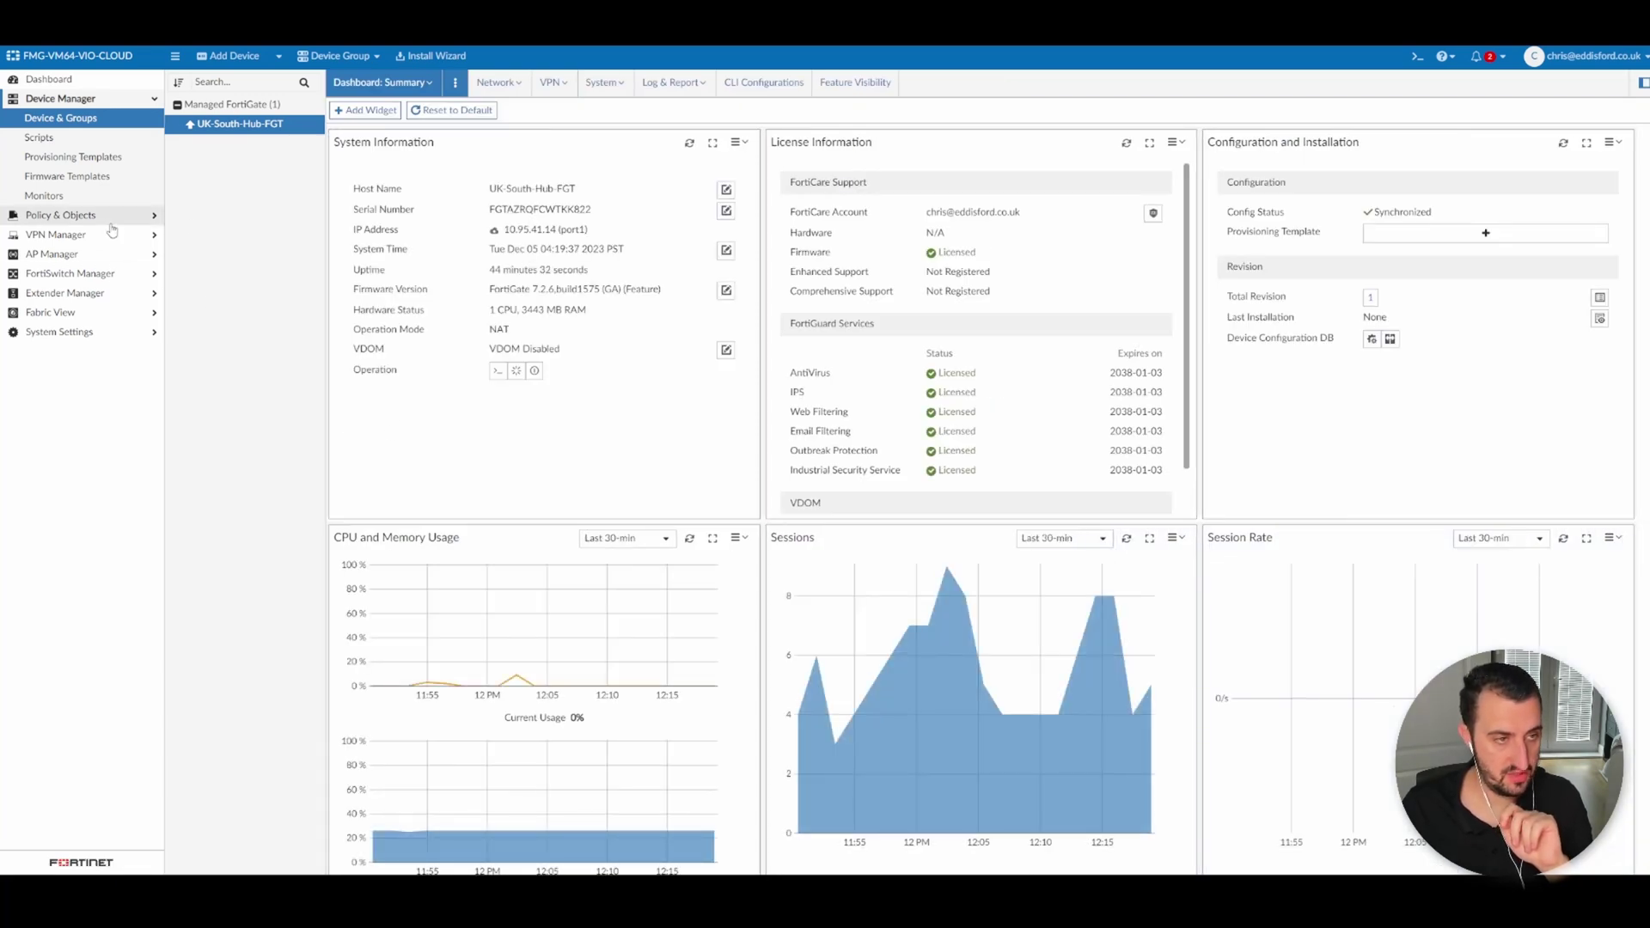
left_click(73, 216)
left_click(57, 137)
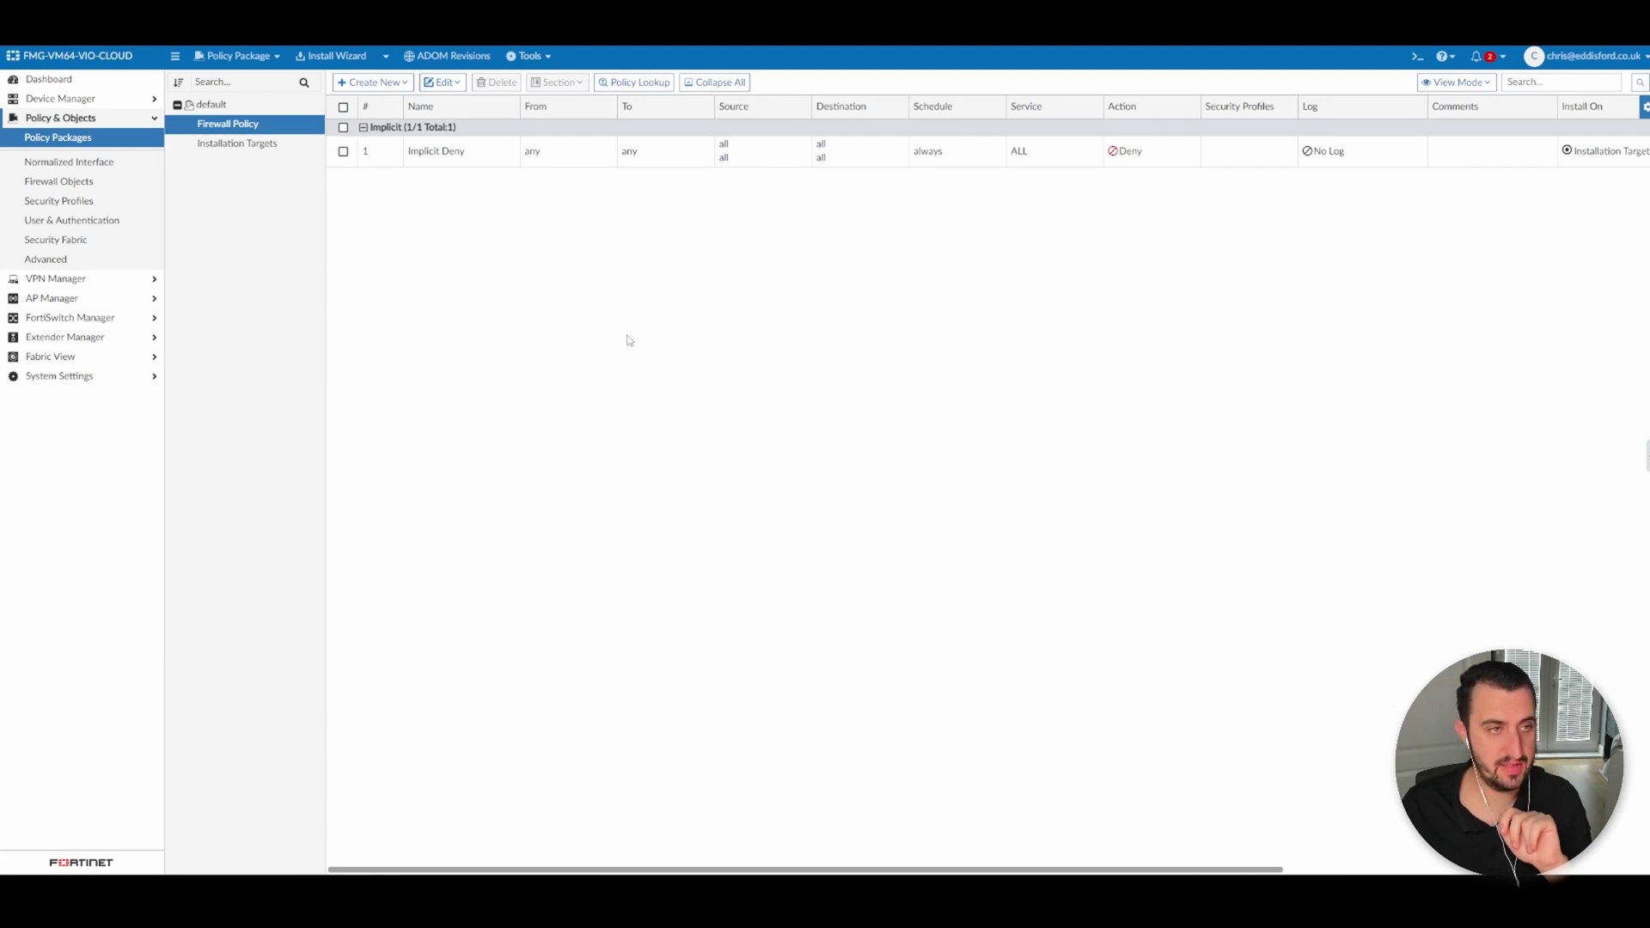
- Start a configuration import for UK-South-Hub-FGT with Import Policy Package as the import type
left_click(60, 98)
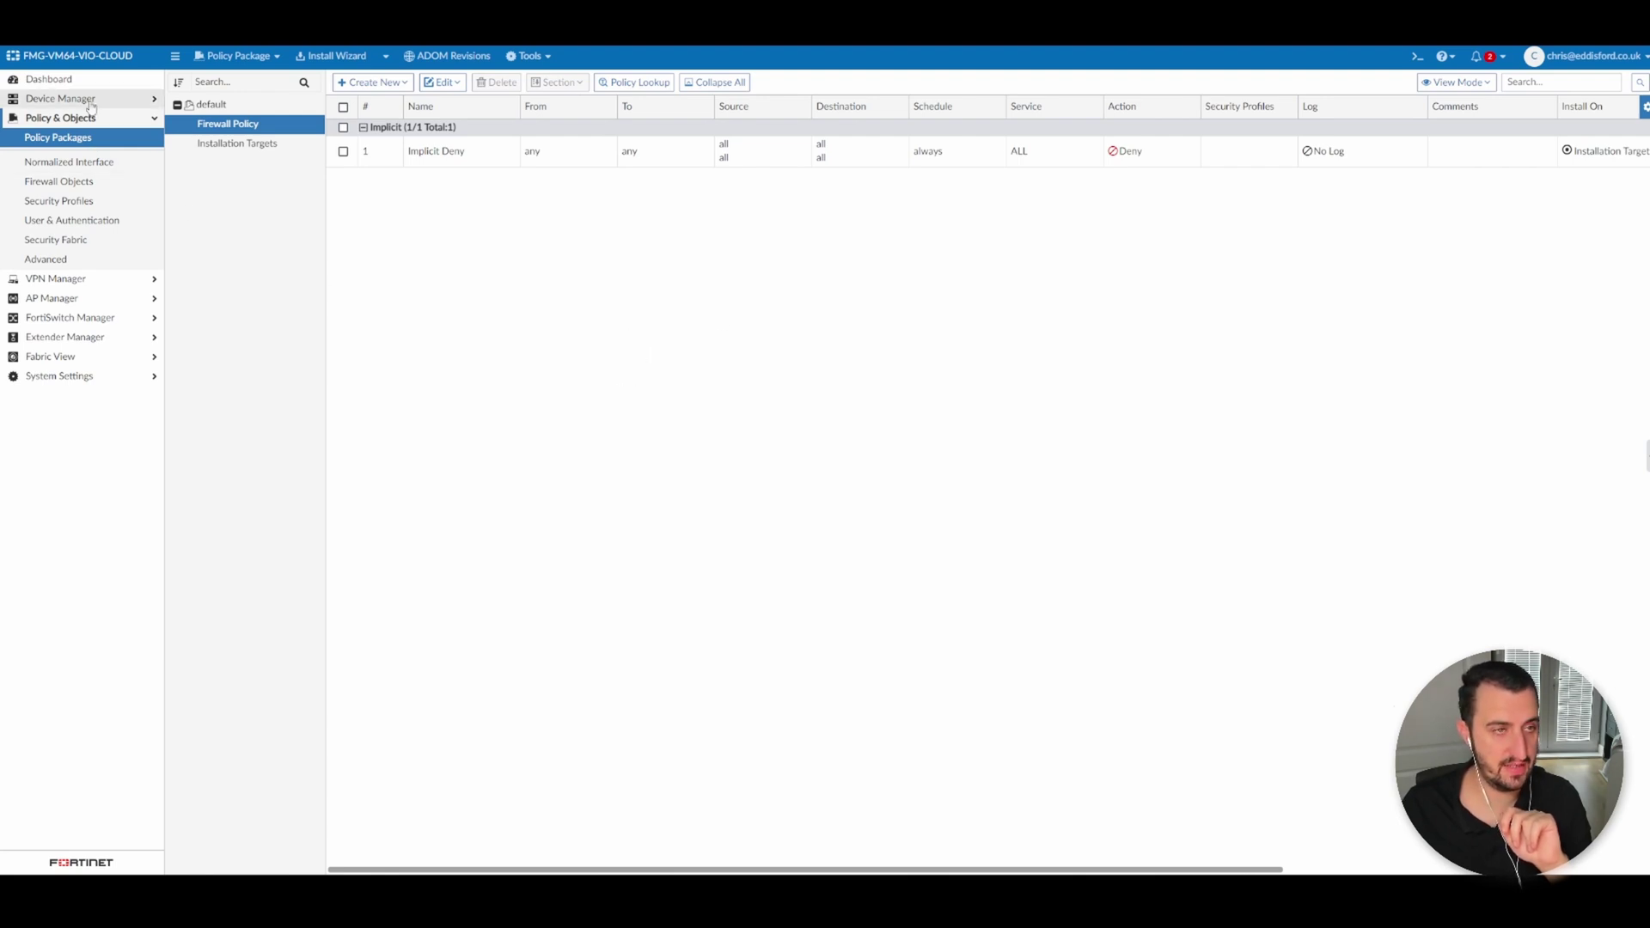
left_click(66, 121)
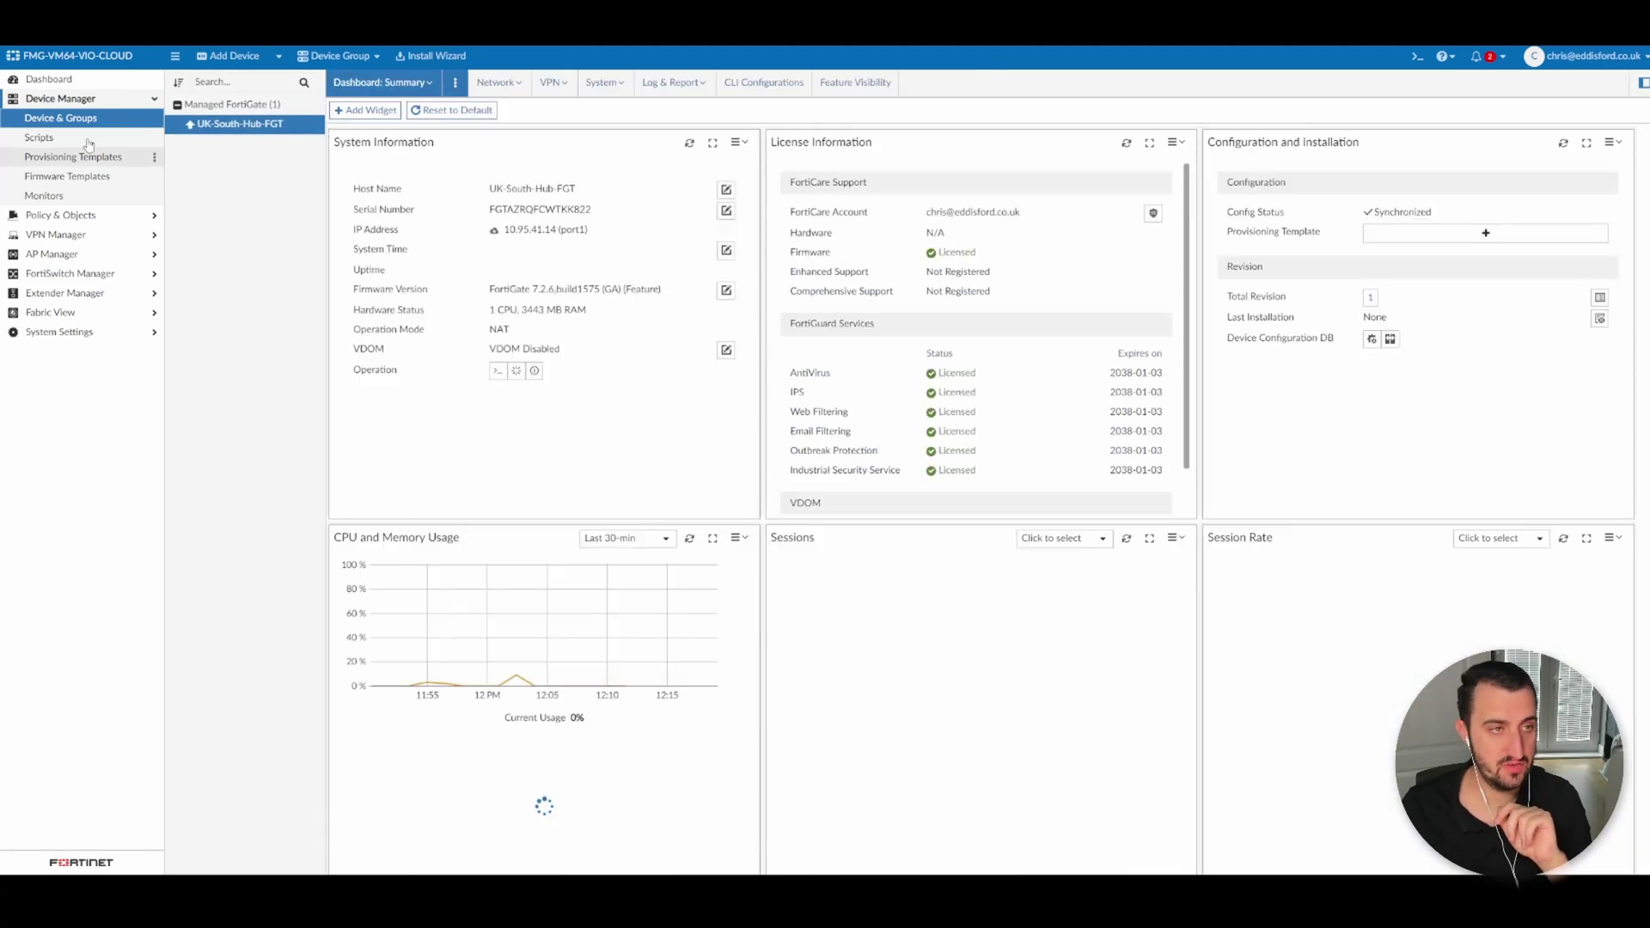
right_click(230, 126)
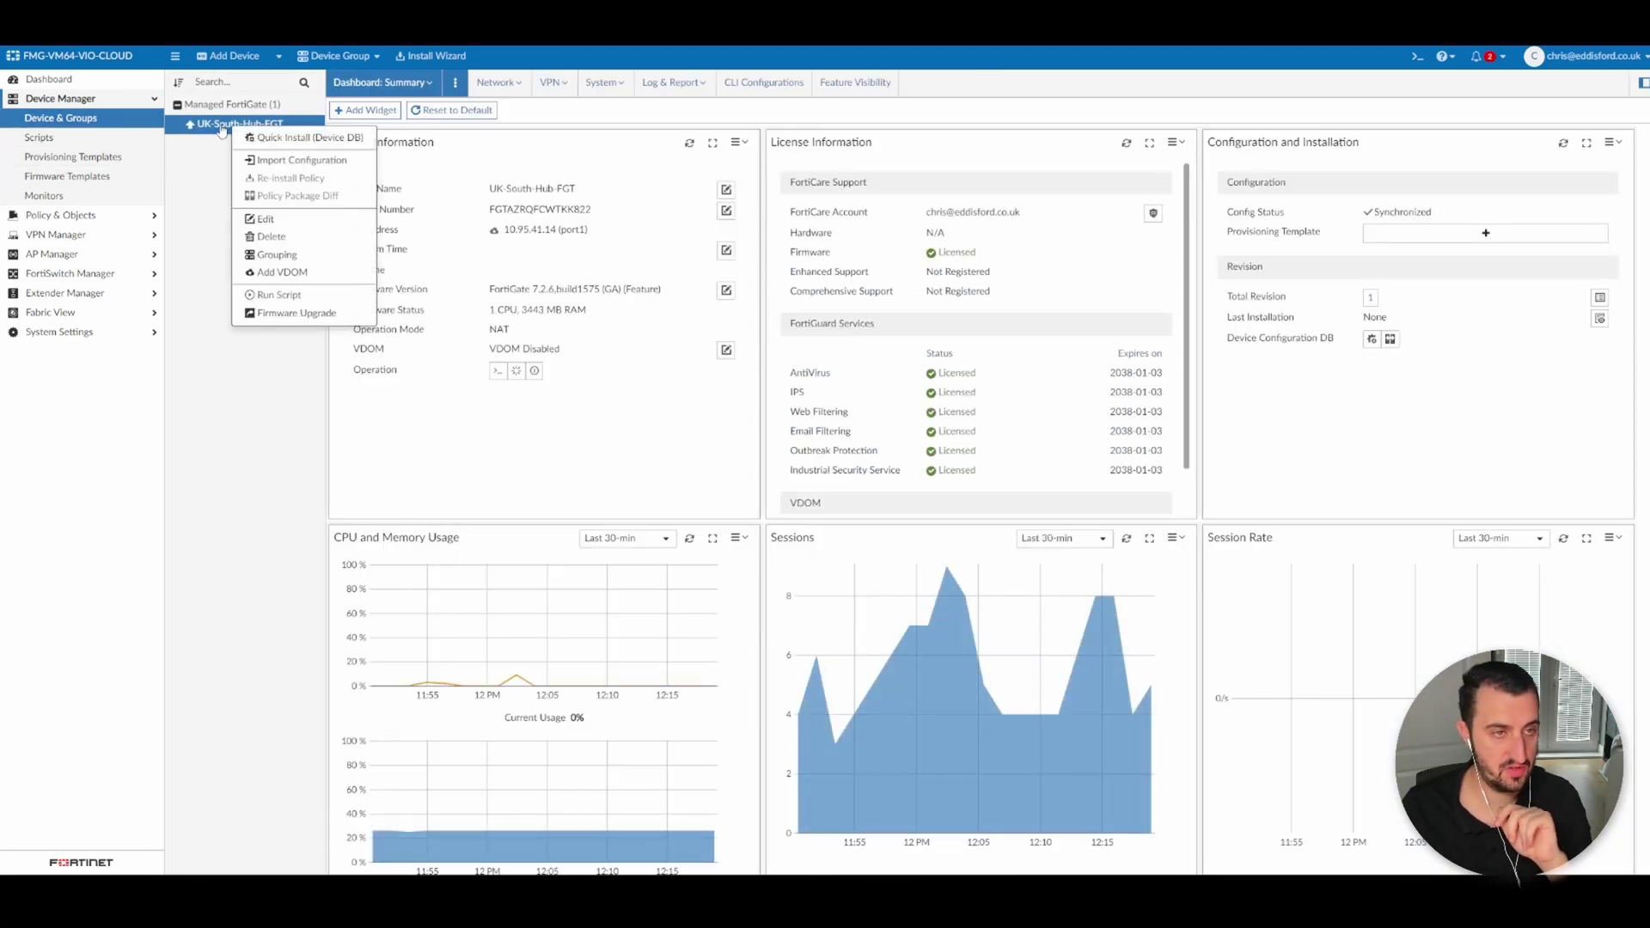
left_click(249, 161)
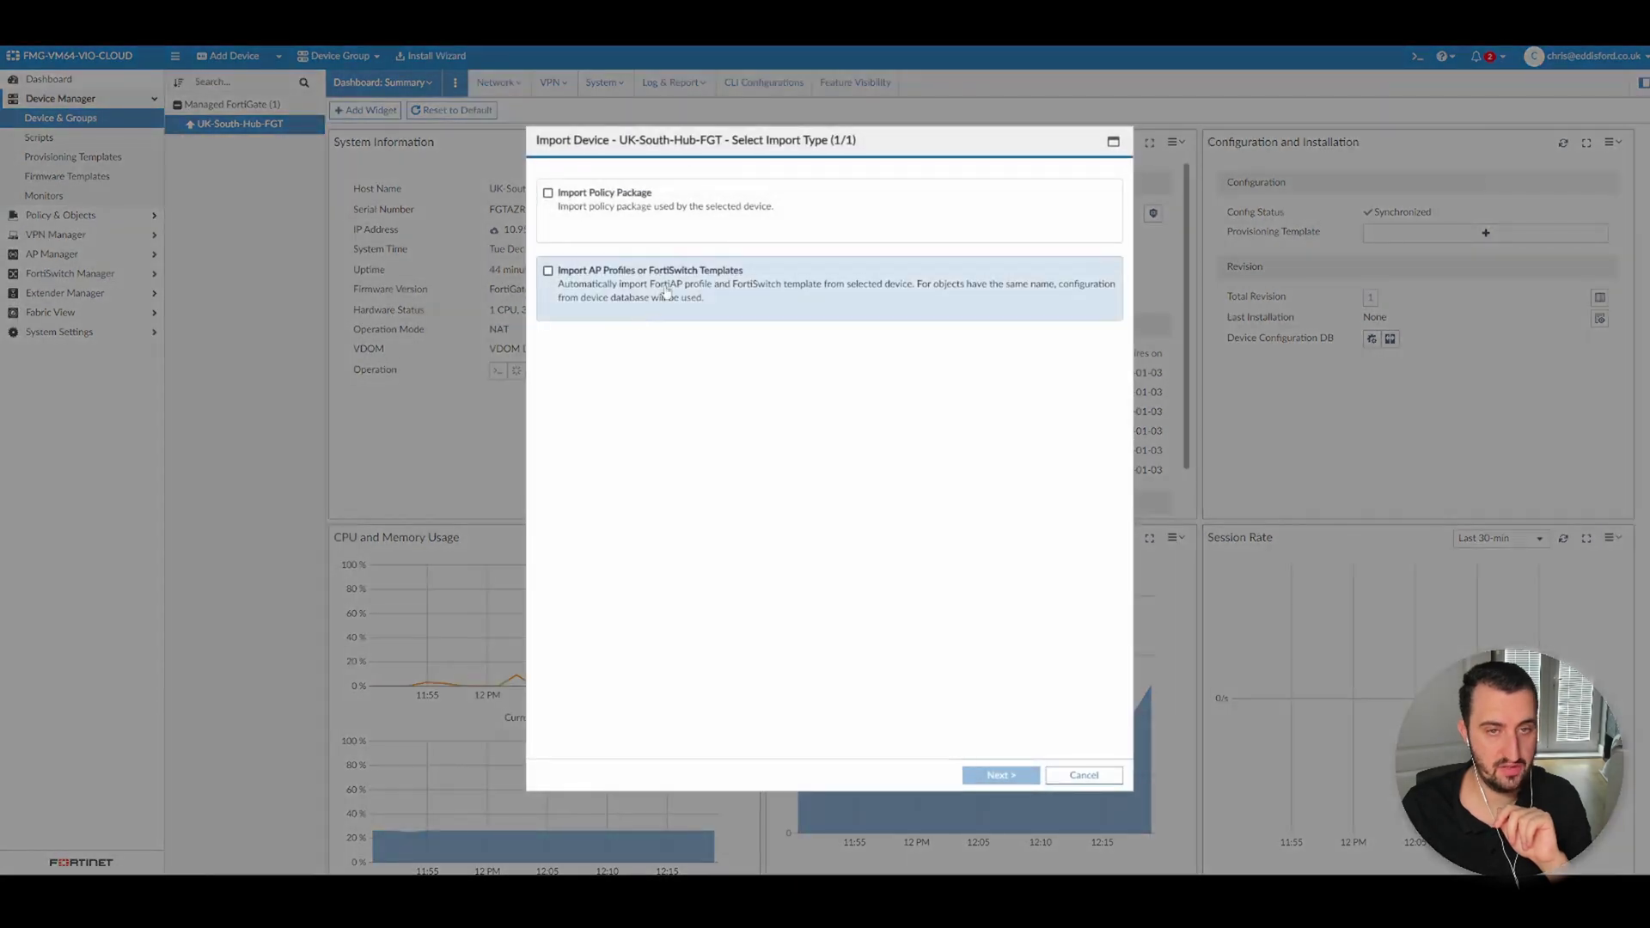
left_click(659, 224)
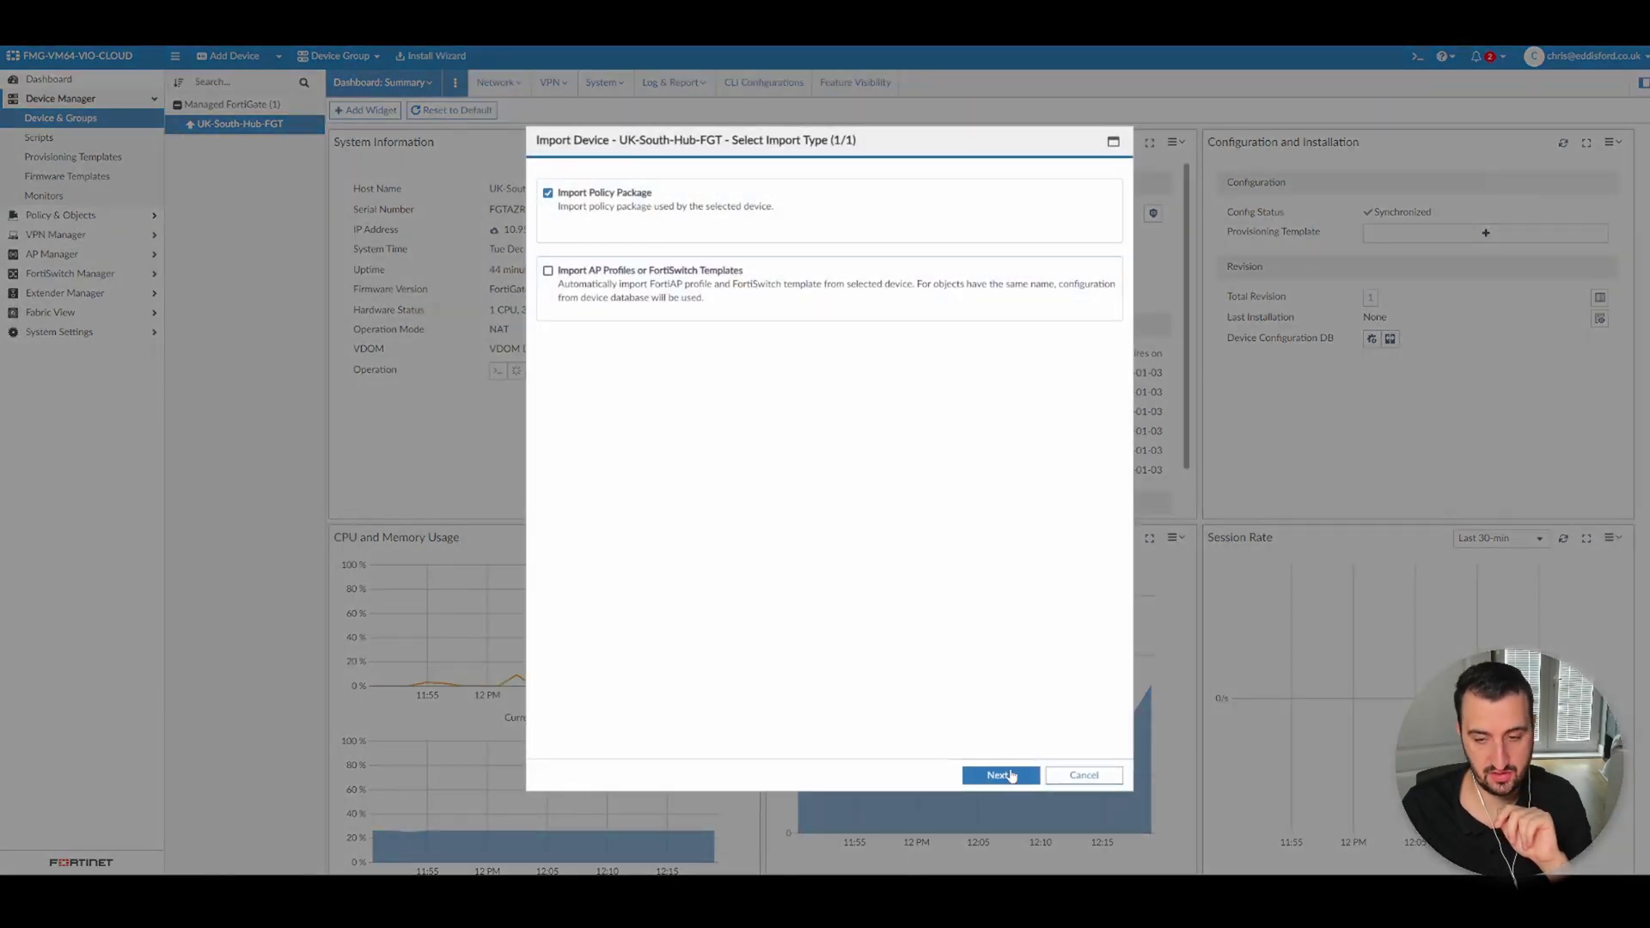
left_click(1010, 776)
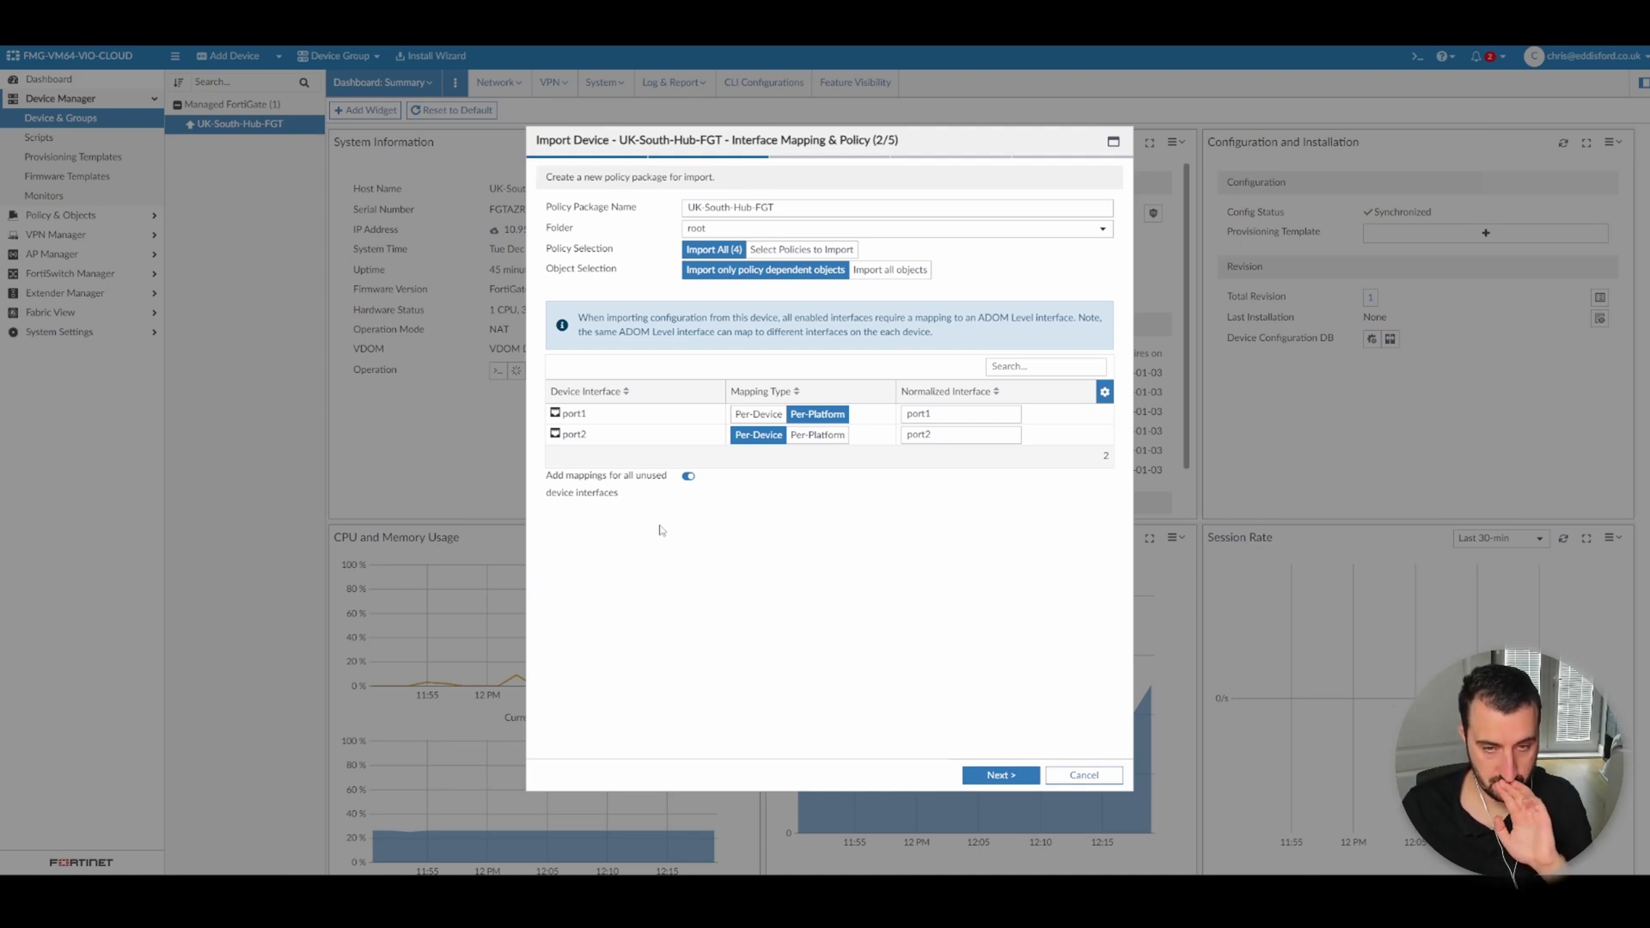
- Set port1's mapping type to Per-Device and expand the new and duplicate objects of the import for review
left_click(758, 413)
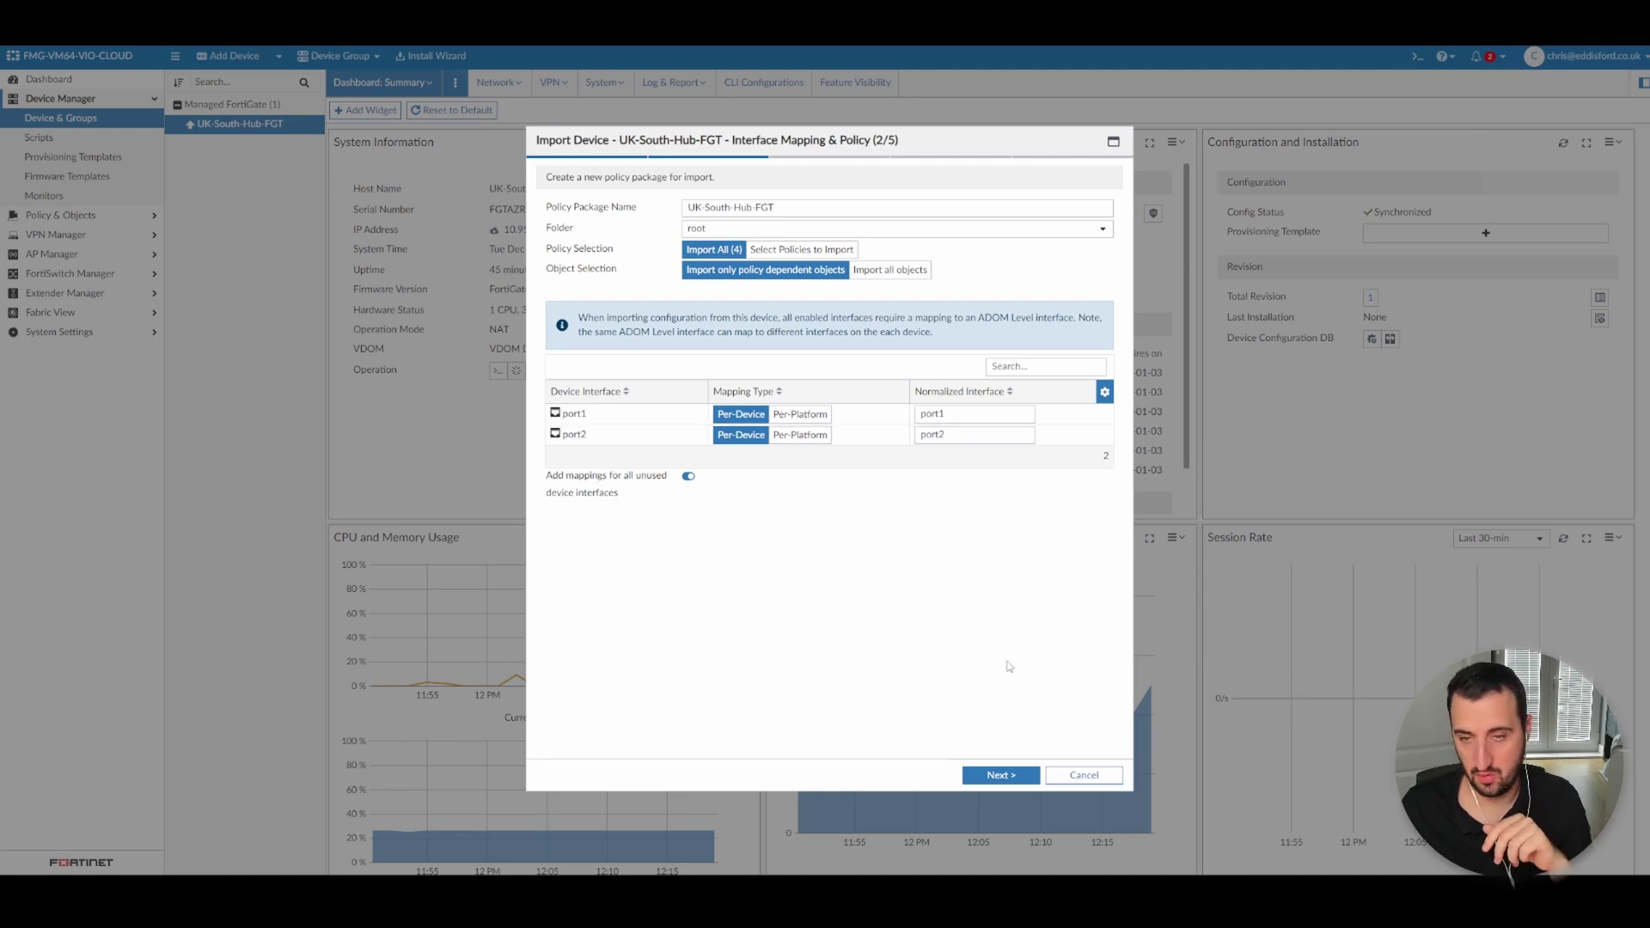
left_click(1002, 775)
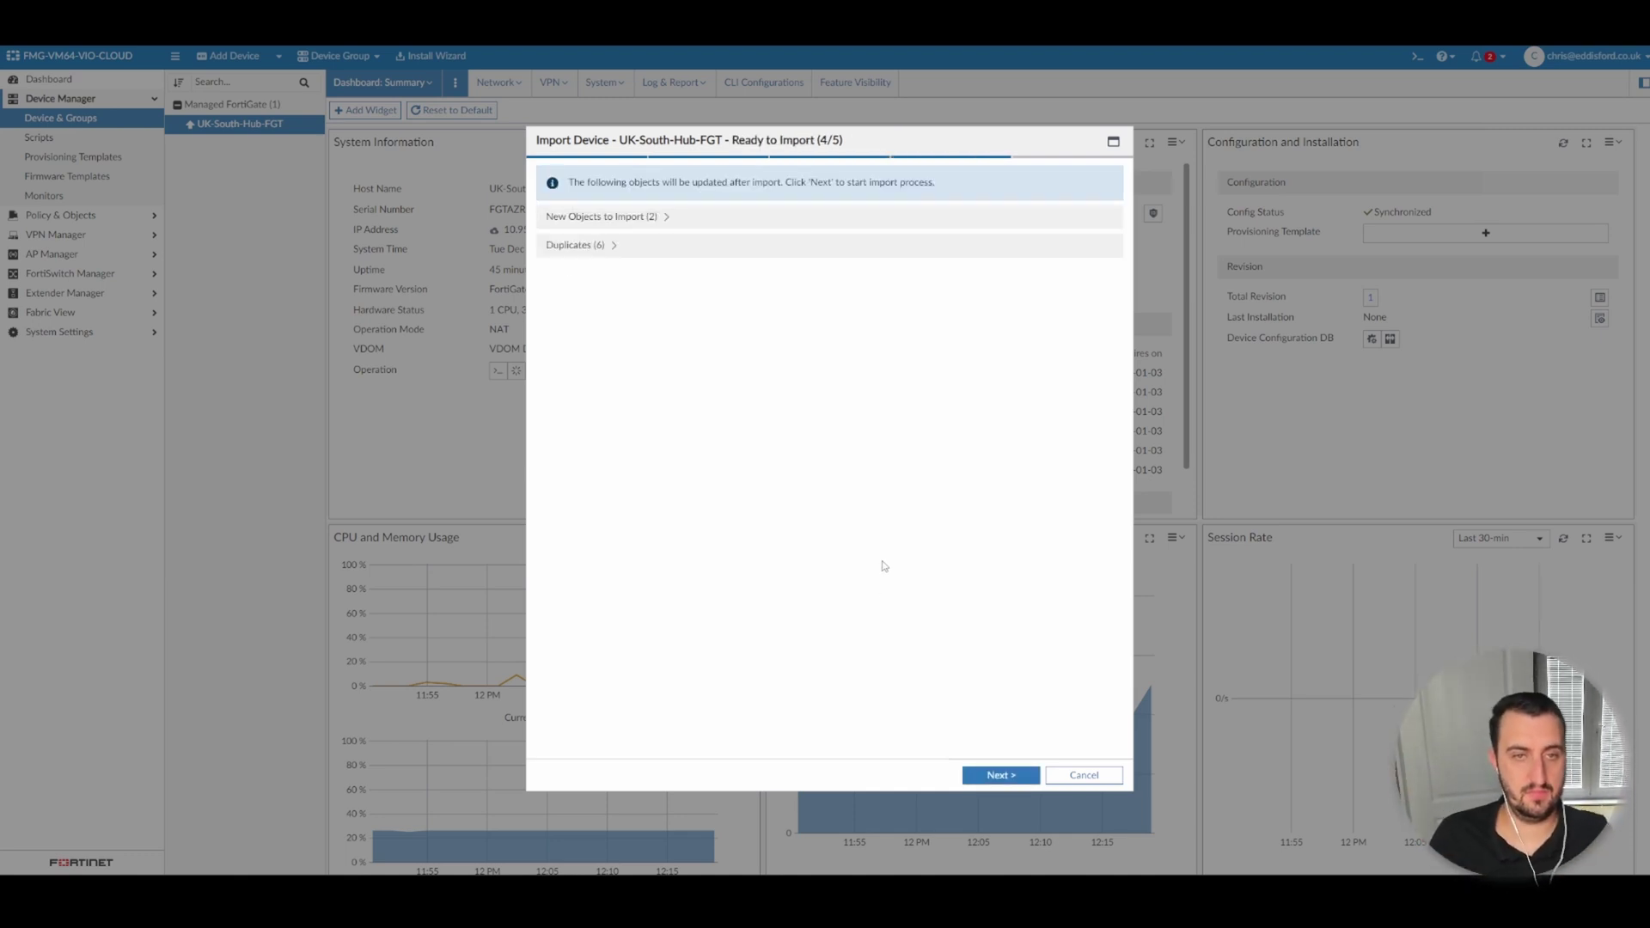
left_click(659, 221)
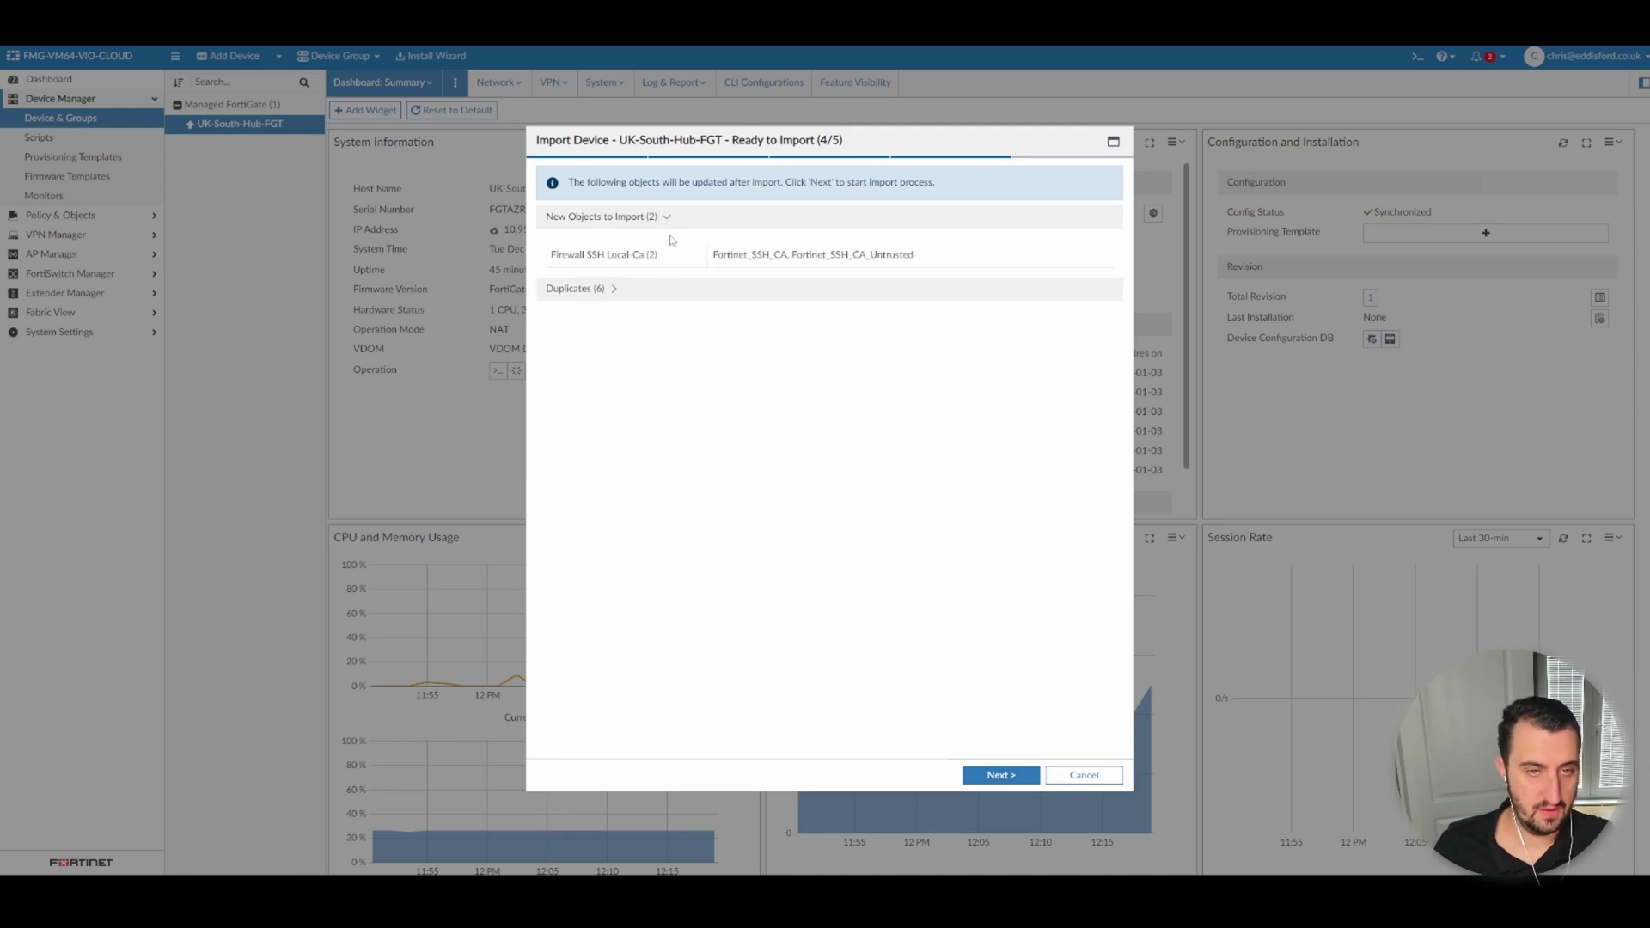
left_click(587, 290)
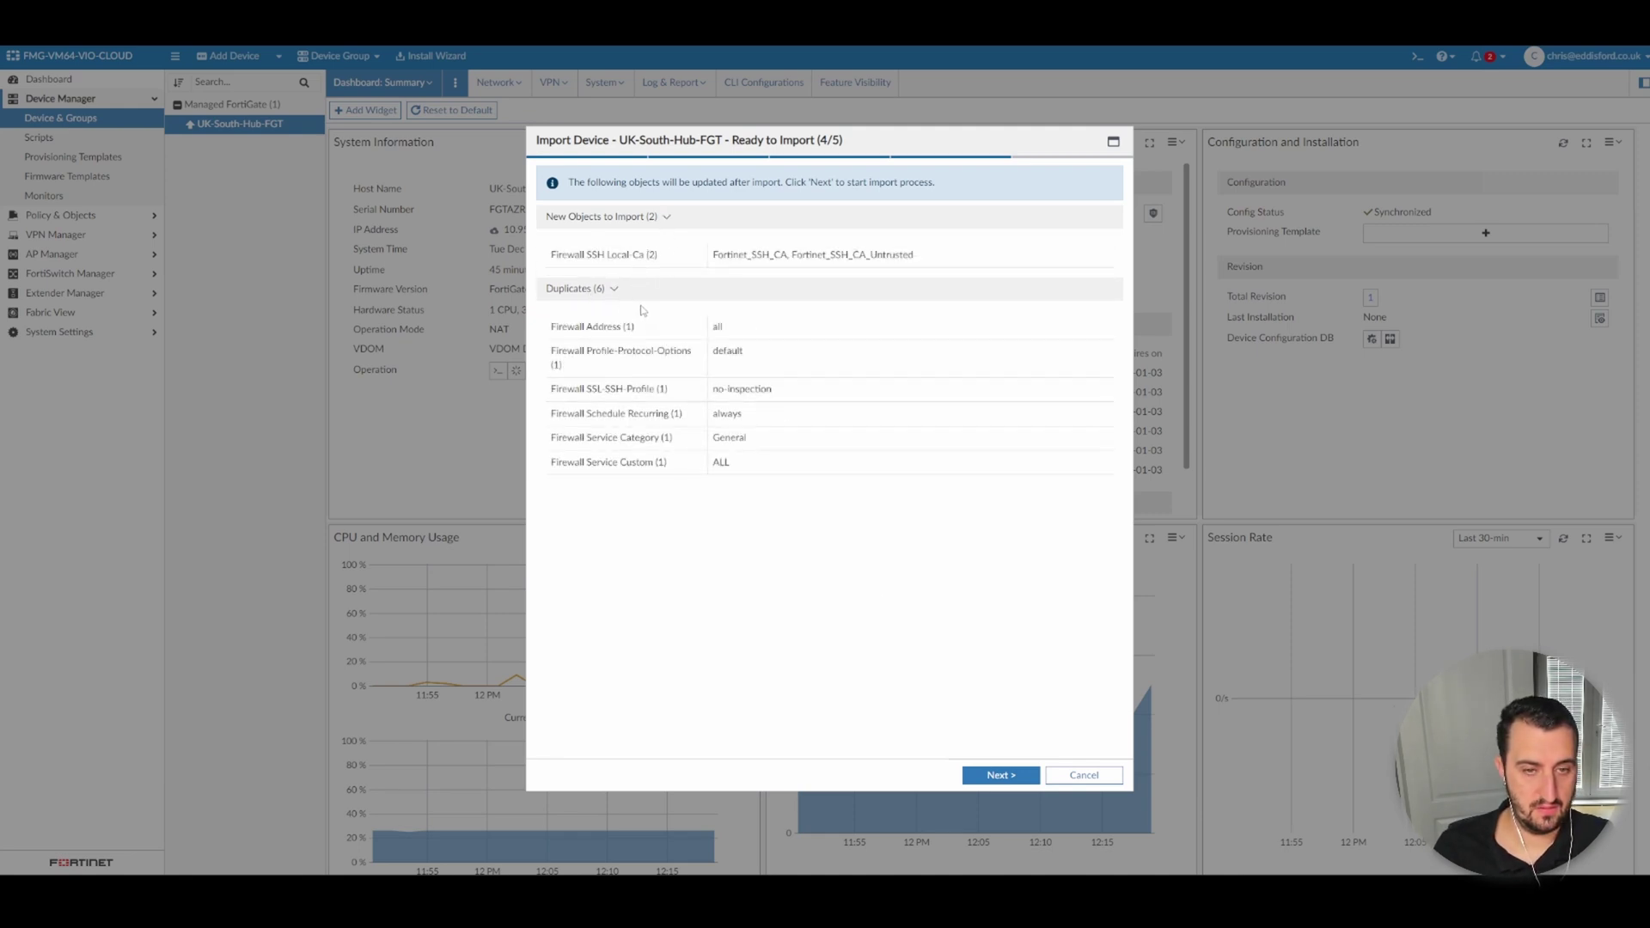
- Run the import of UK-South-Hub-FGT's policy package and objects, and finish the import wizard
left_click(999, 776)
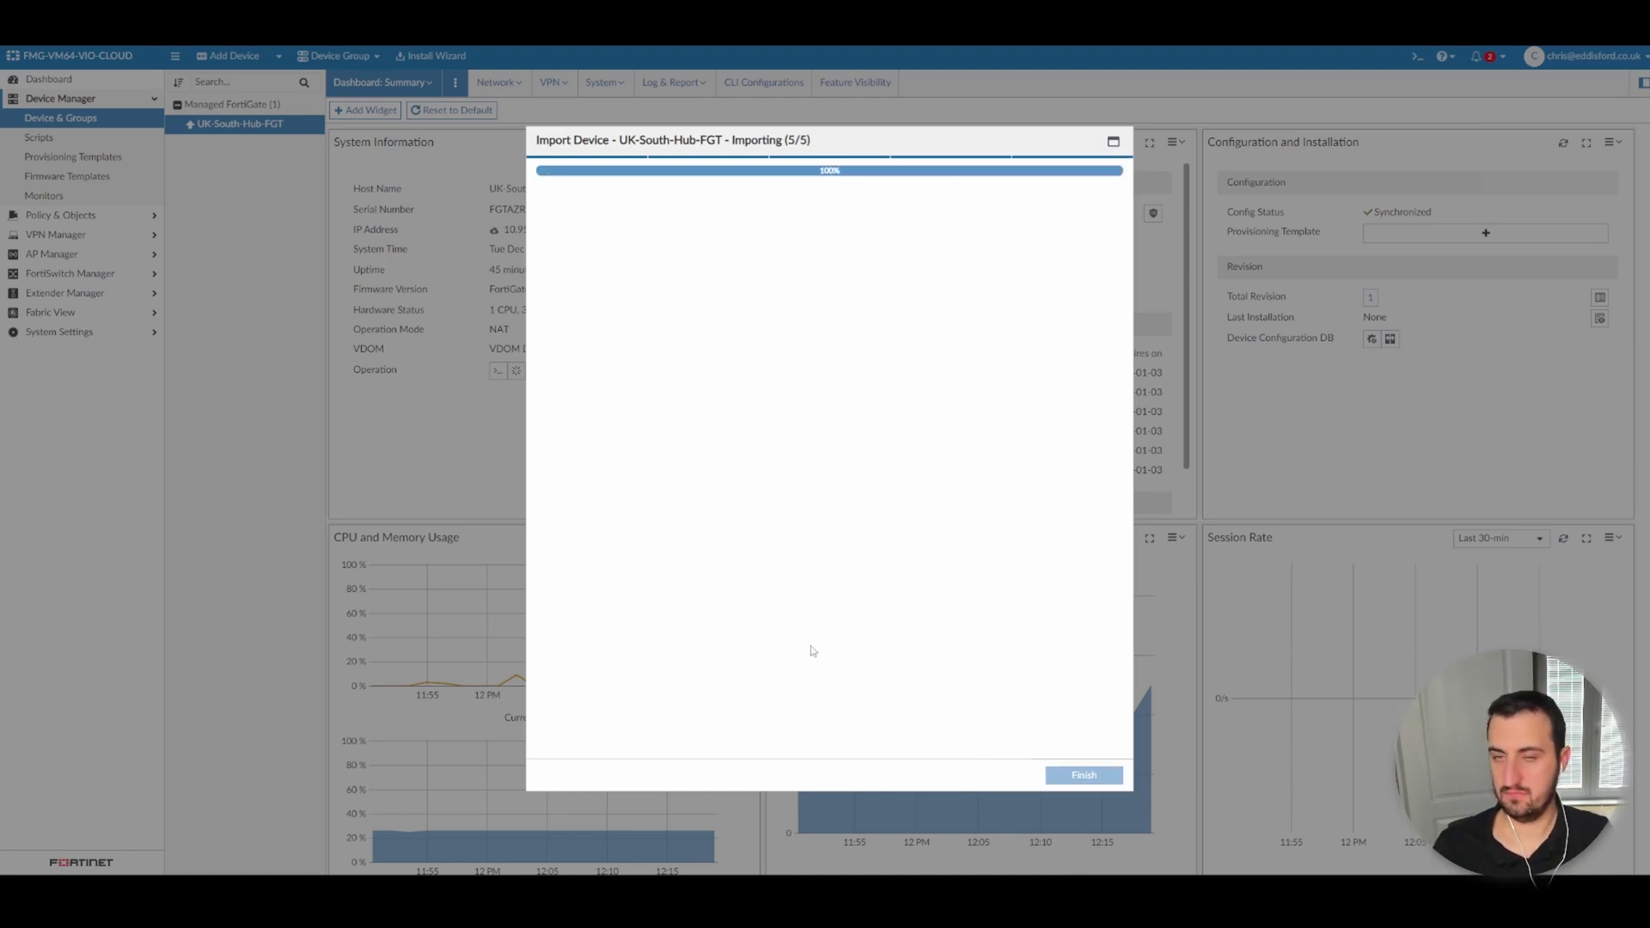
left_click(1084, 775)
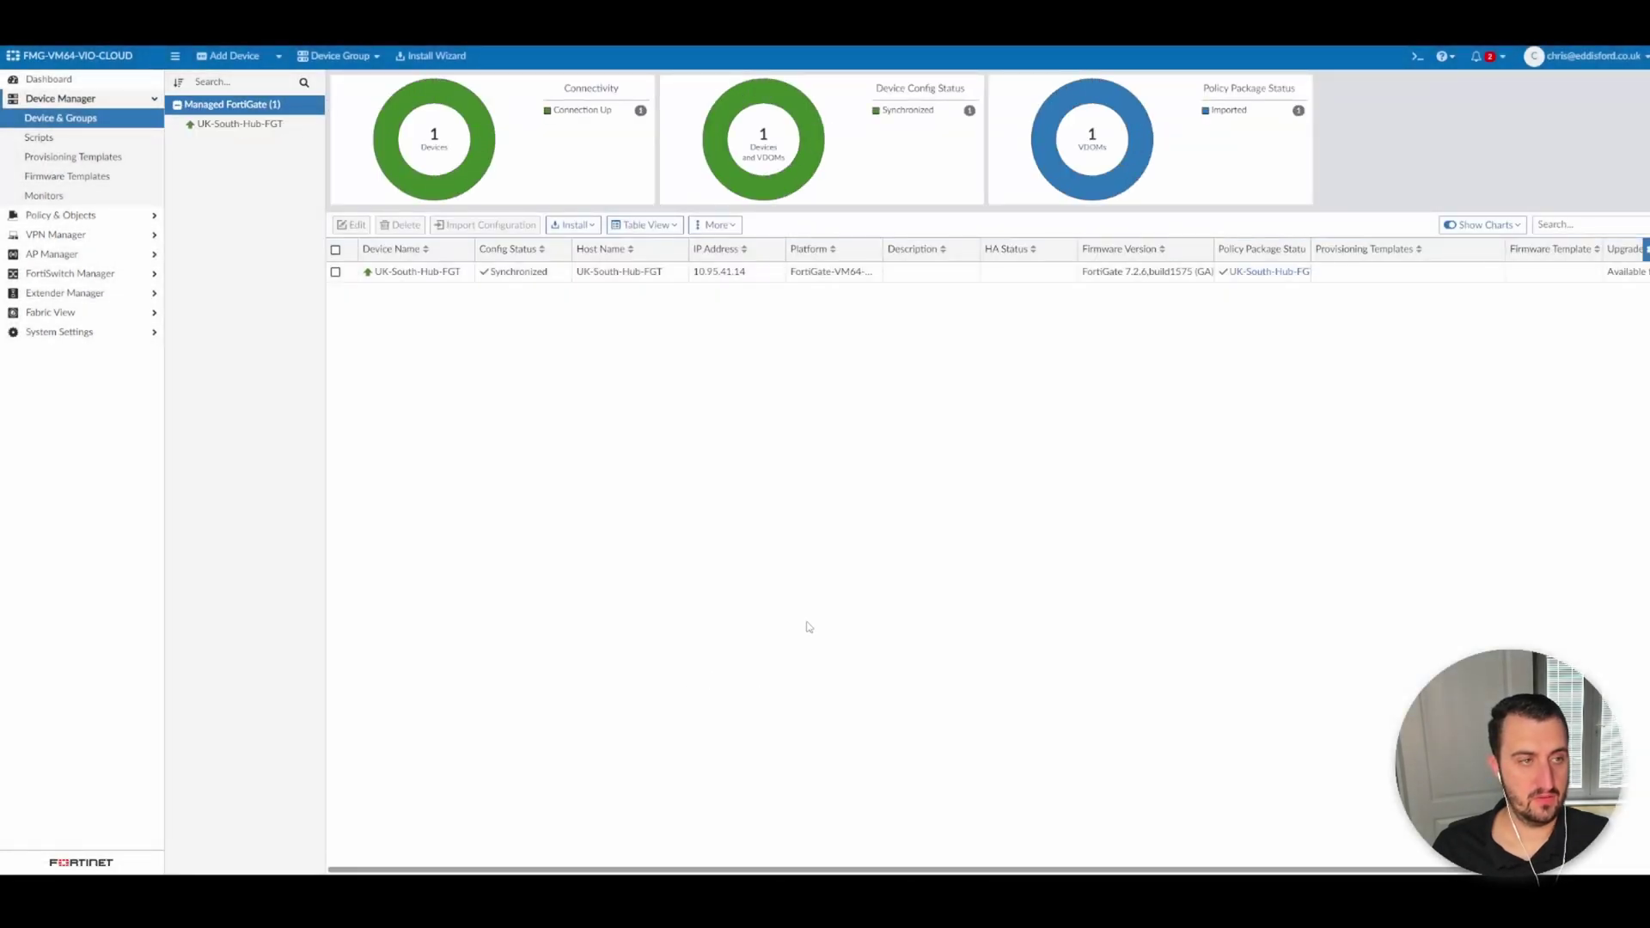
- Review the firewall policies of the UK-South-Hub-FGT package with their full names, and check the device's policy package status
left_click(81, 215)
left_click(74, 140)
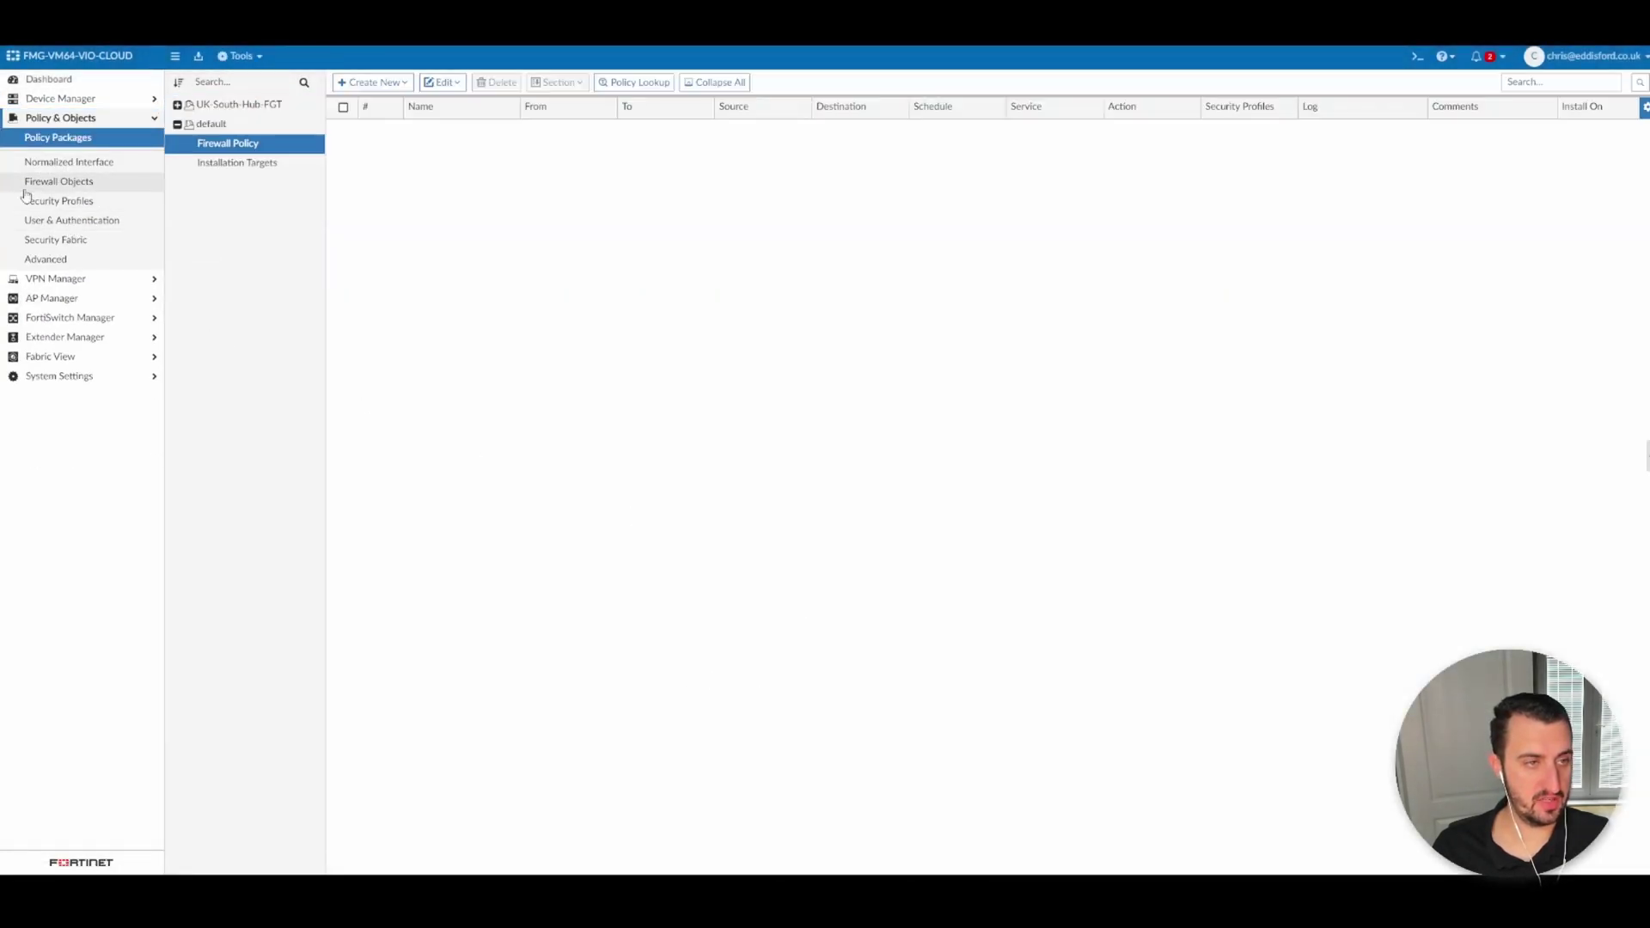
left_click(220, 108)
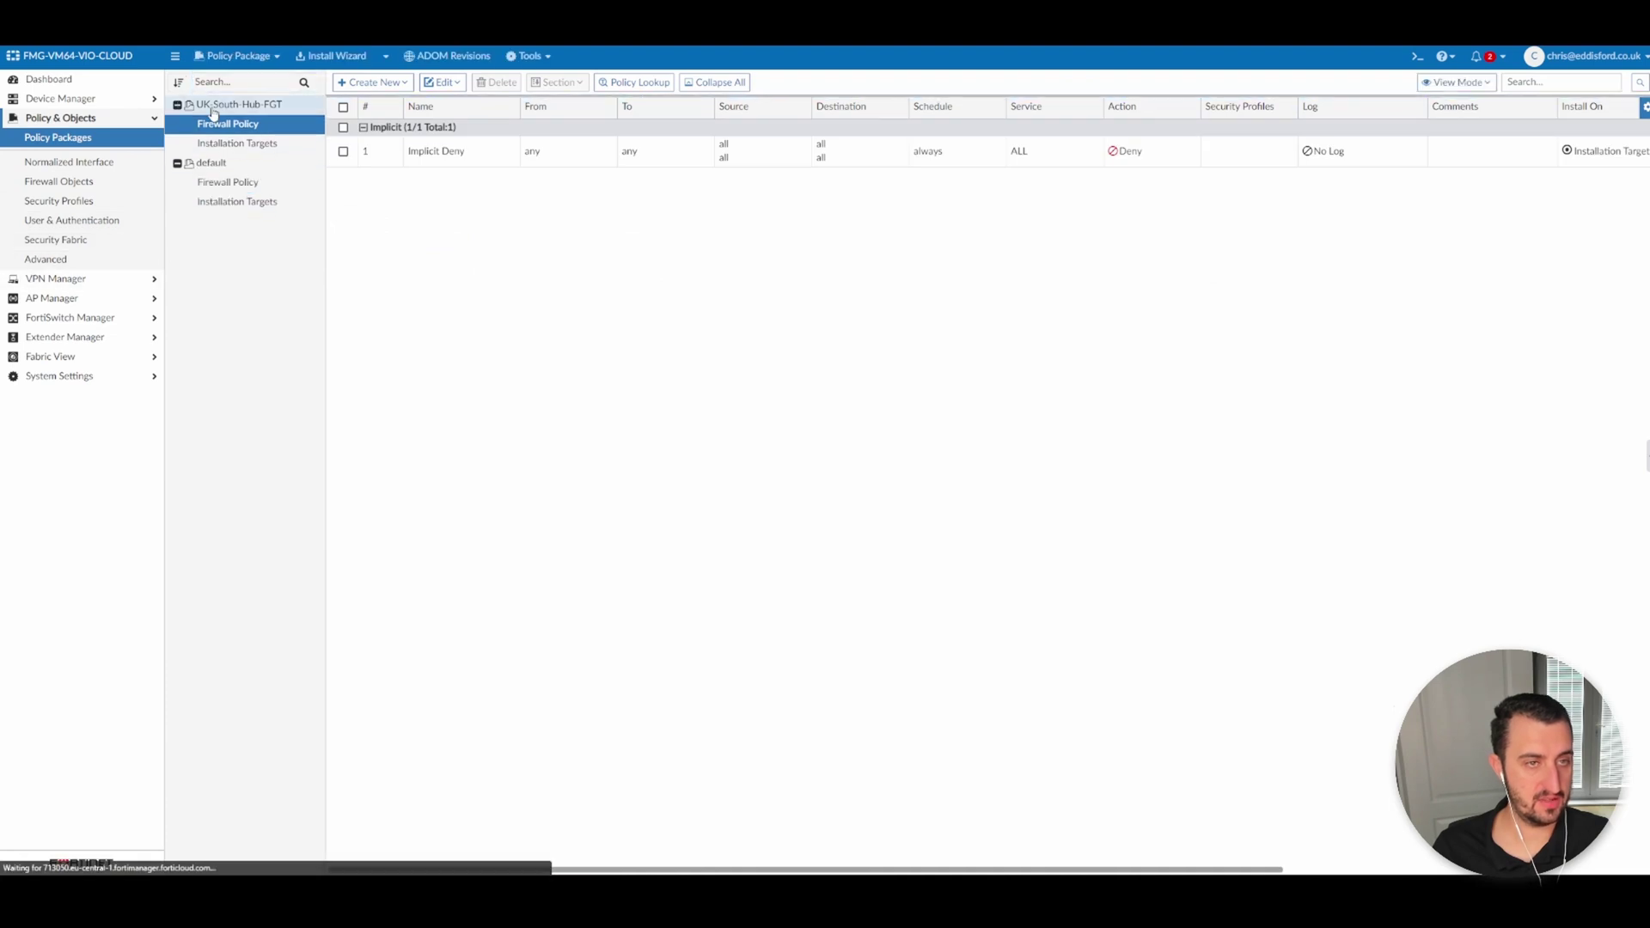
left_click(177, 164)
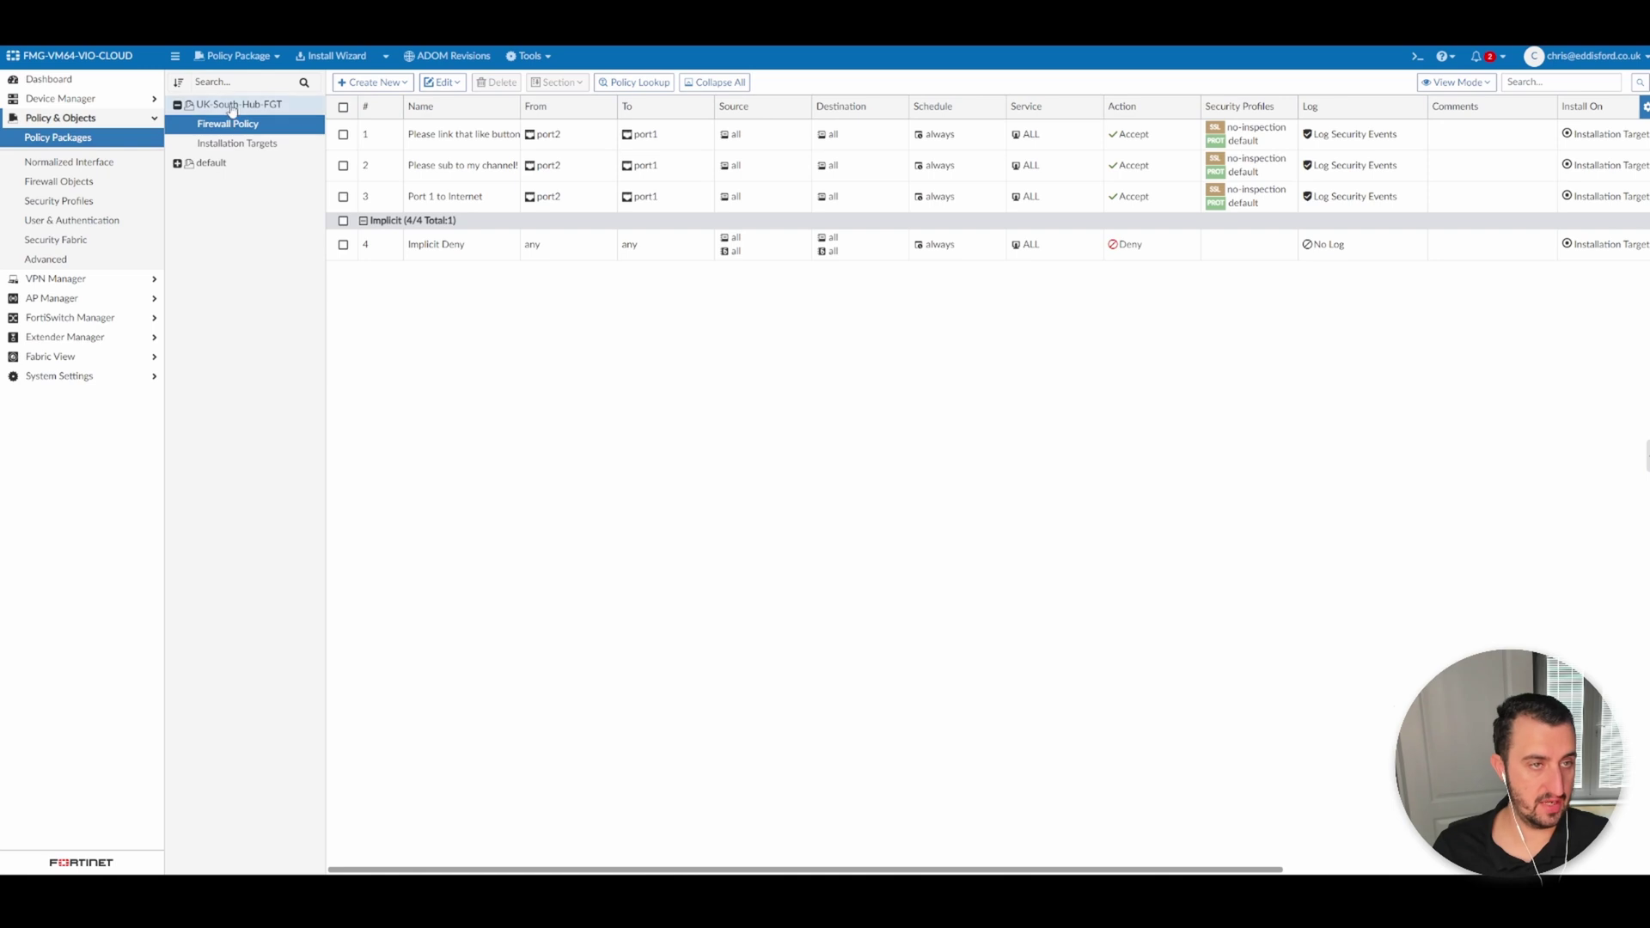
double_click(520, 105)
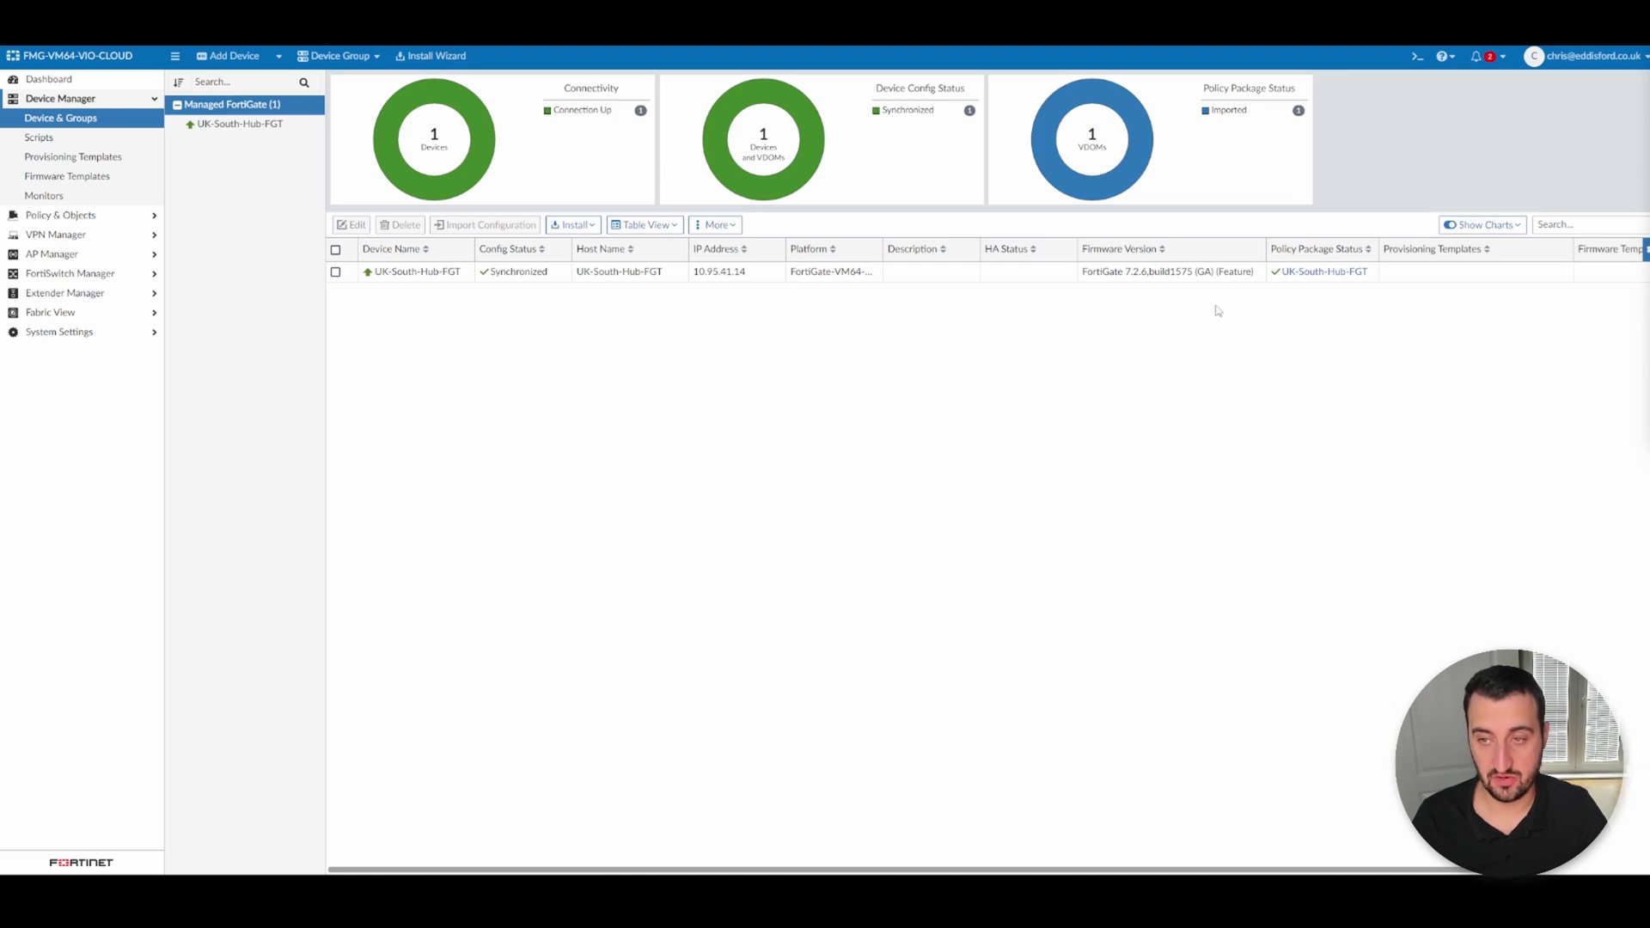
mouse_move(1328, 280)
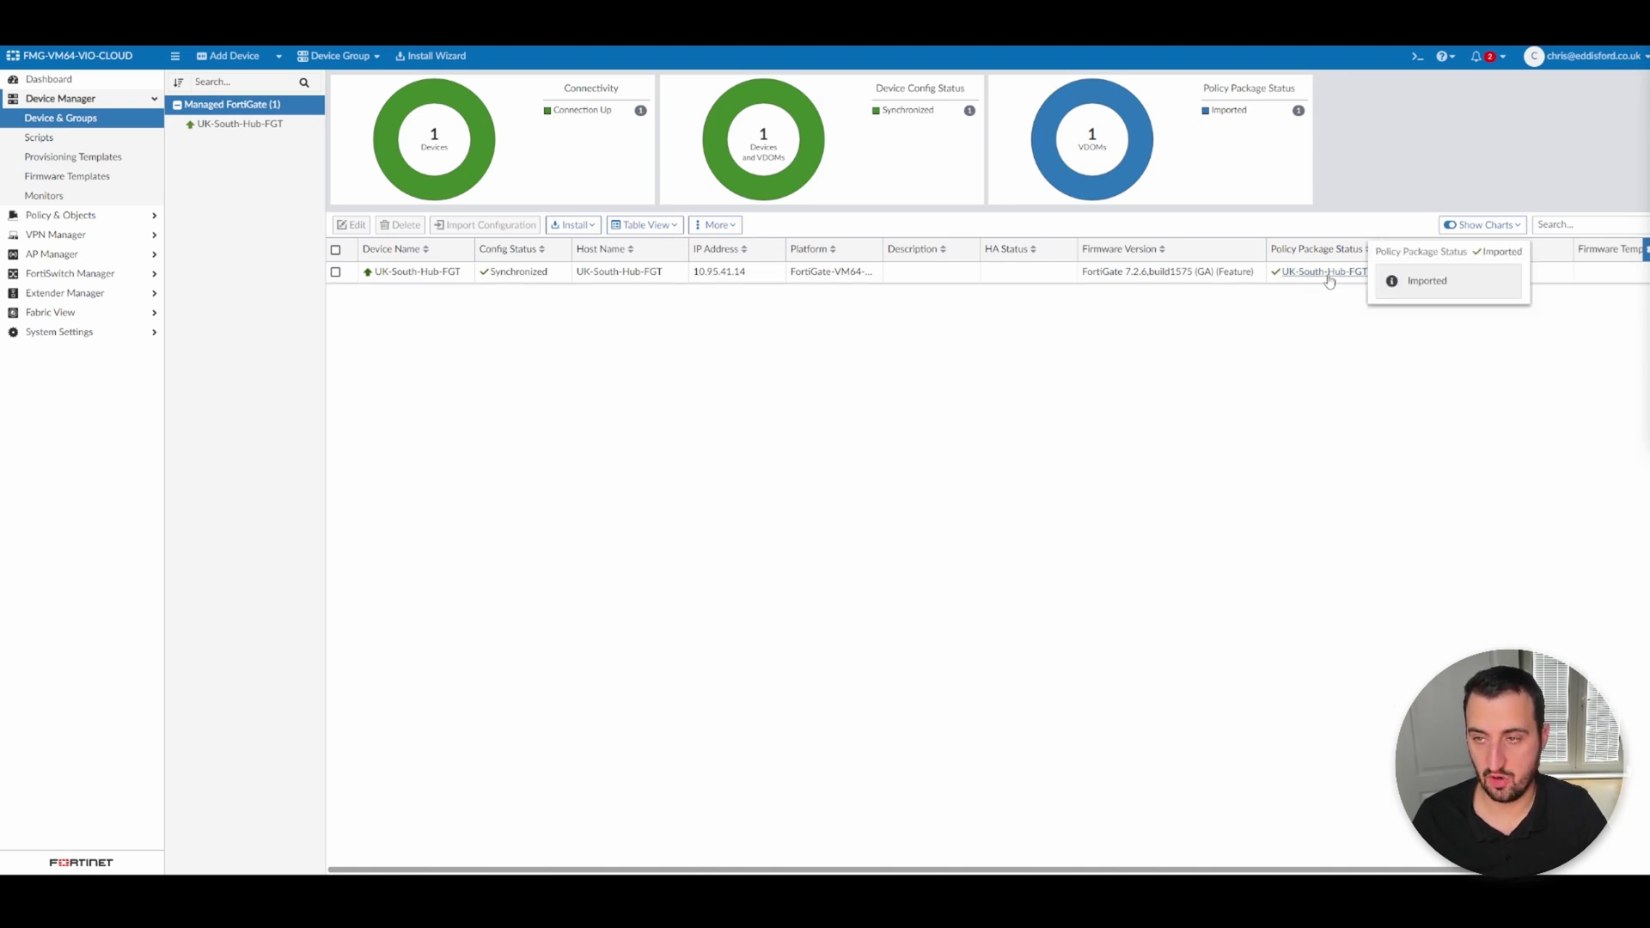